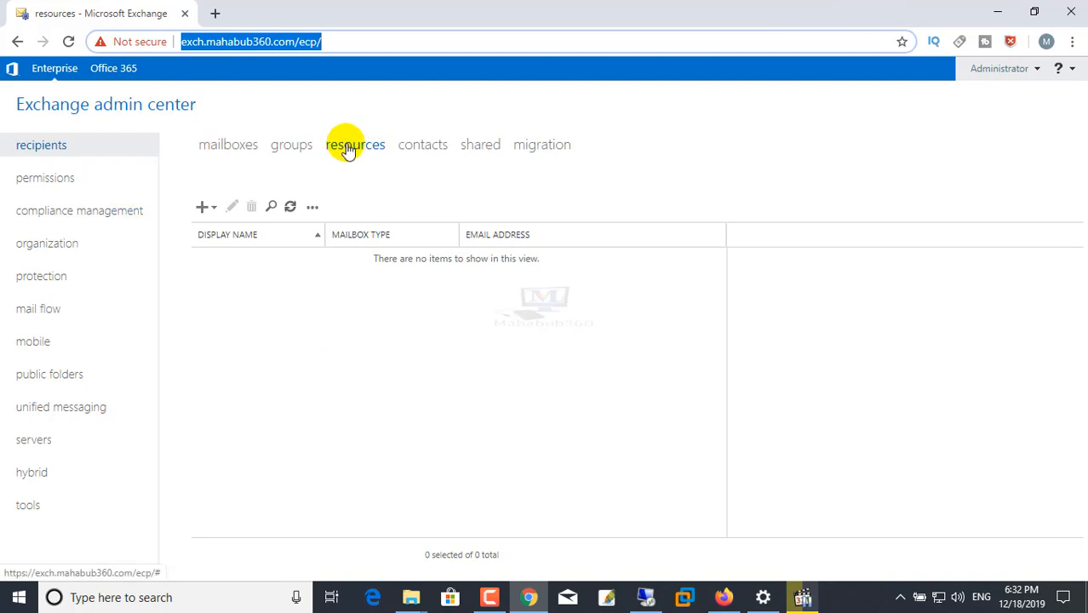
Start a new room mailbox named Meeting Room 101 with alias meetingroom101.
left_click(214, 209)
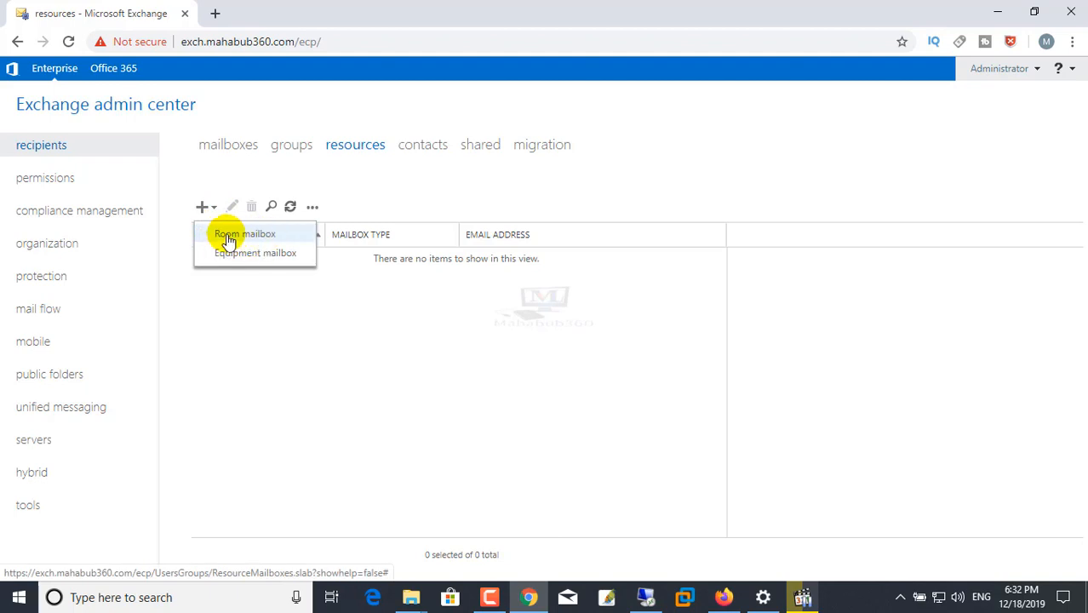
left_click(240, 237)
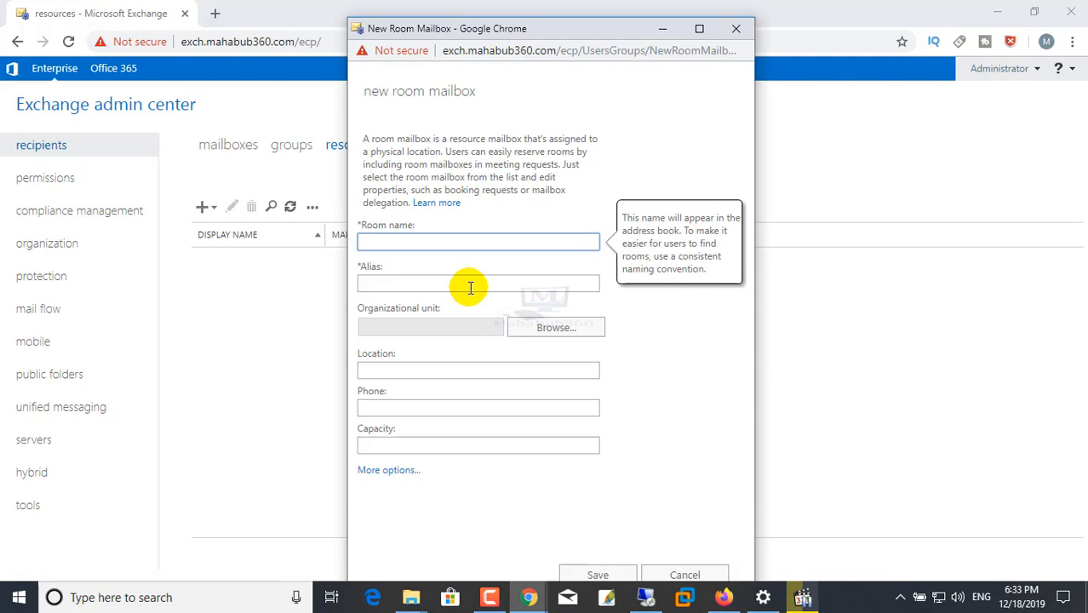
type("Meeting Room 101")
left_click(389, 287)
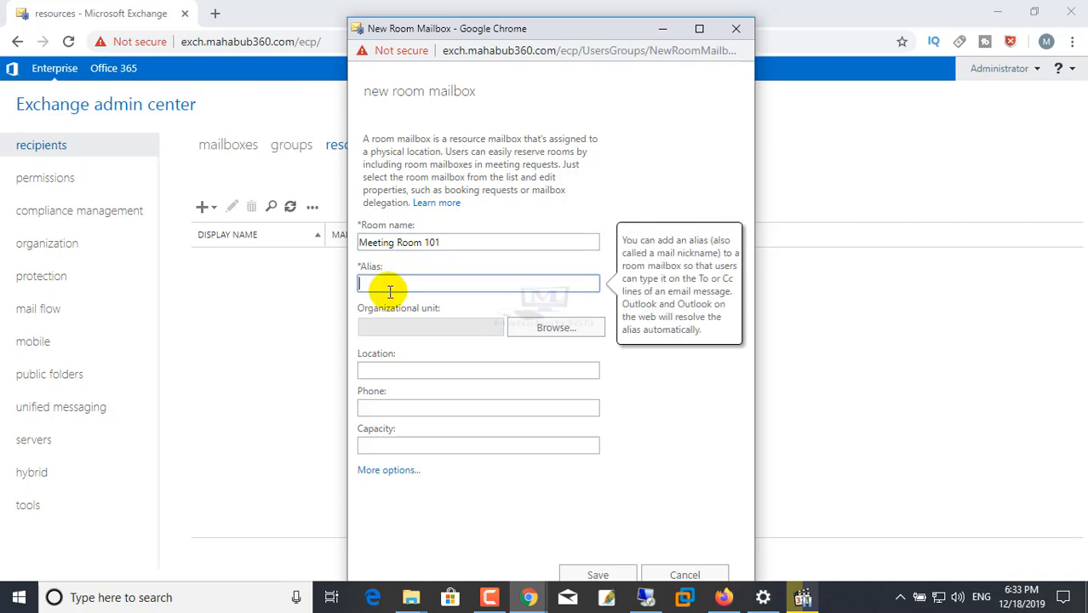
type("meetingroom101")
left_click_drag(432, 288, 151, 267)
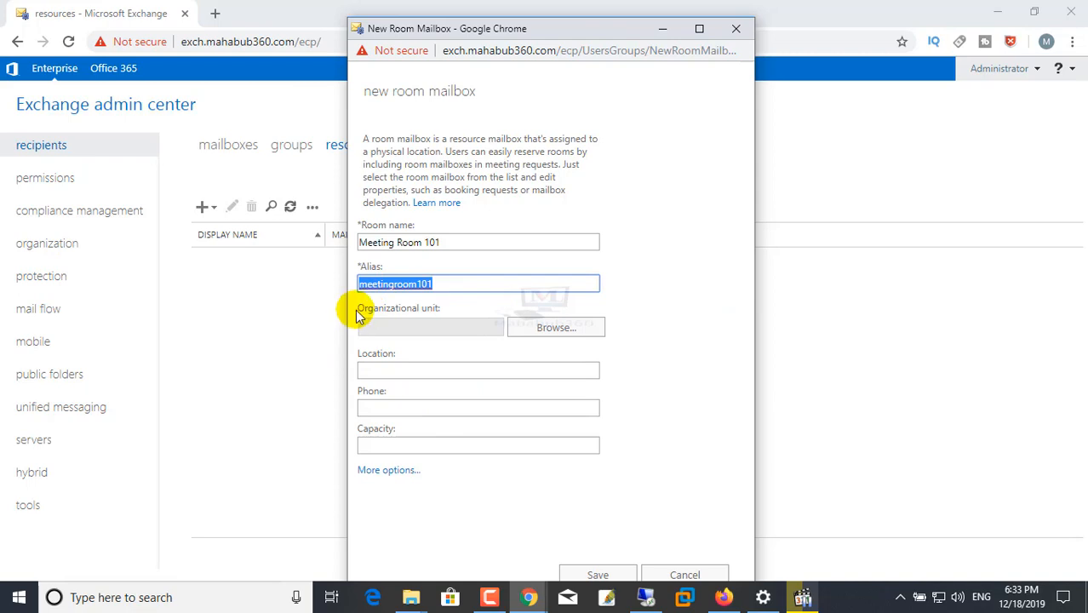
left_click(434, 284)
left_click_drag(454, 283, 316, 287)
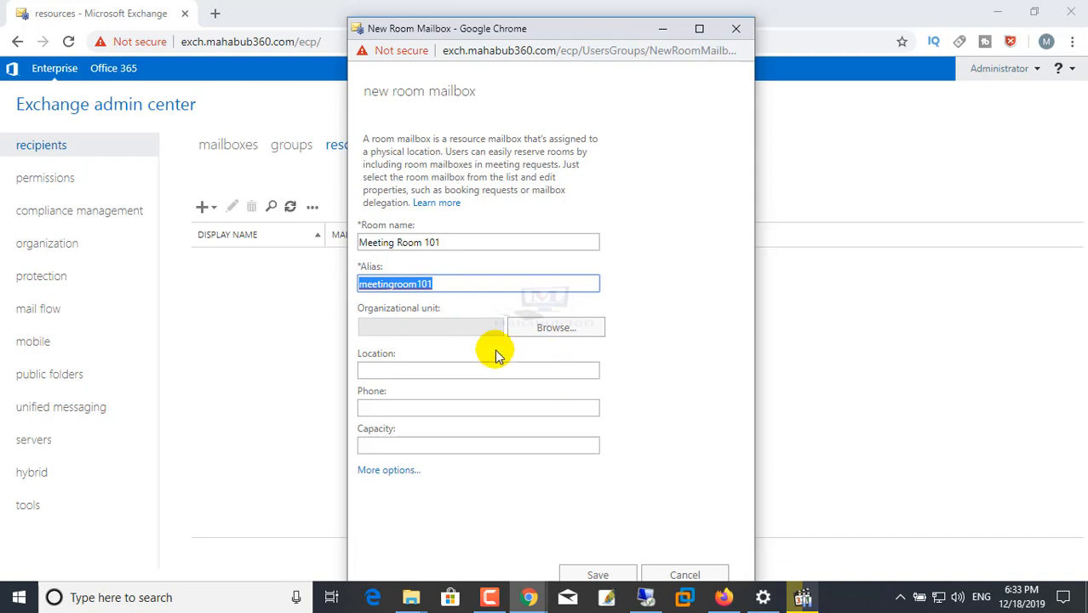
Store the room in the HR_Dept organizational unit with location Room 101.
left_click(555, 331)
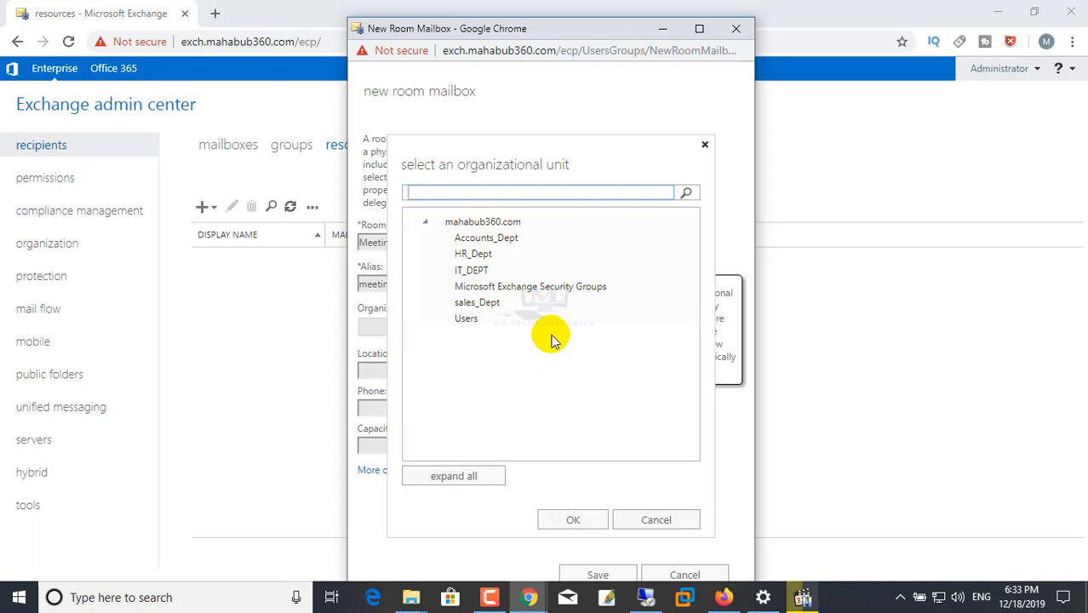
left_click(479, 259)
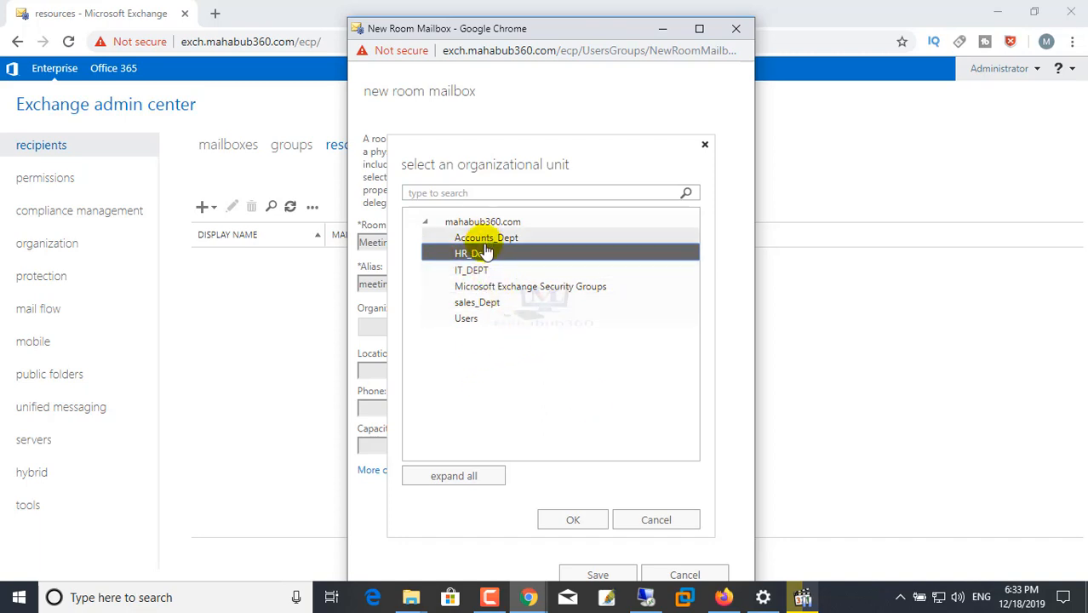
left_click(573, 520)
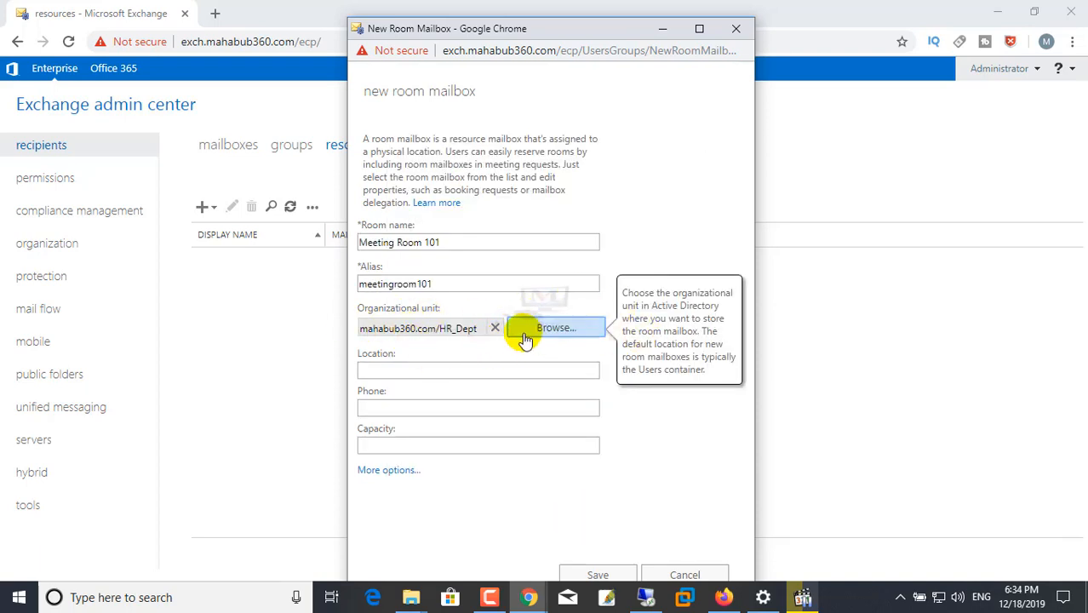
left_click(391, 373)
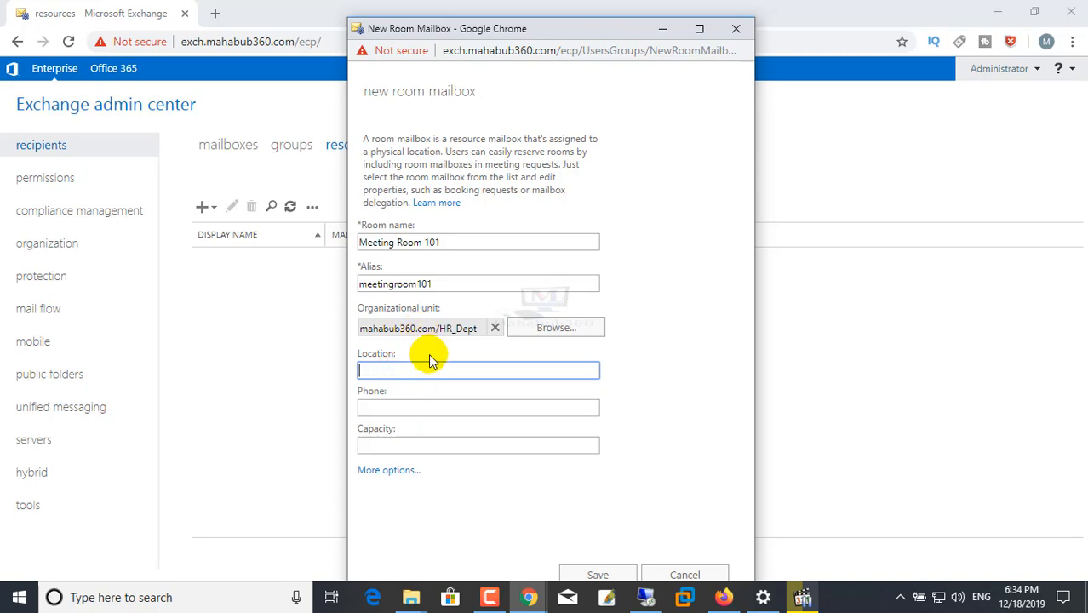
type("Room 101")
left_click(387, 410)
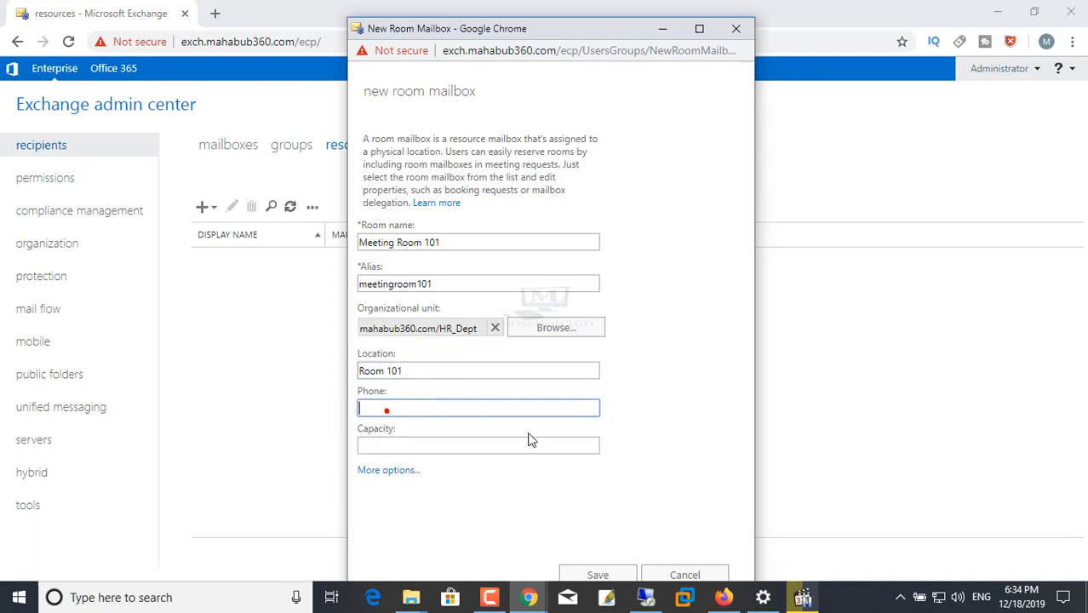
left_click(390, 472)
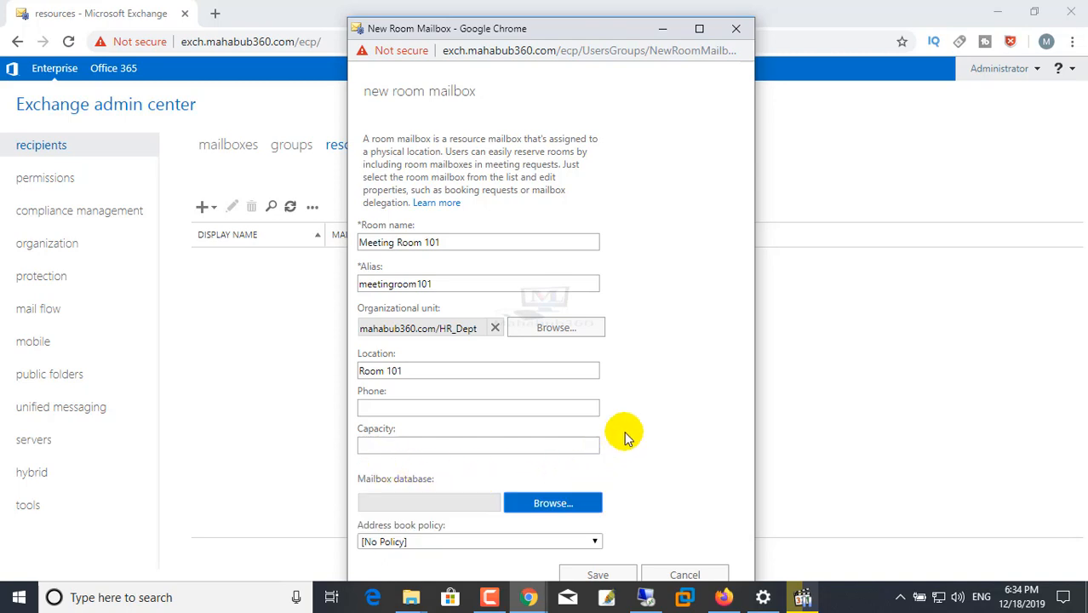
Save Meeting Room 101 and start a second room mailbox named Meeting Room 102.
left_click(598, 575)
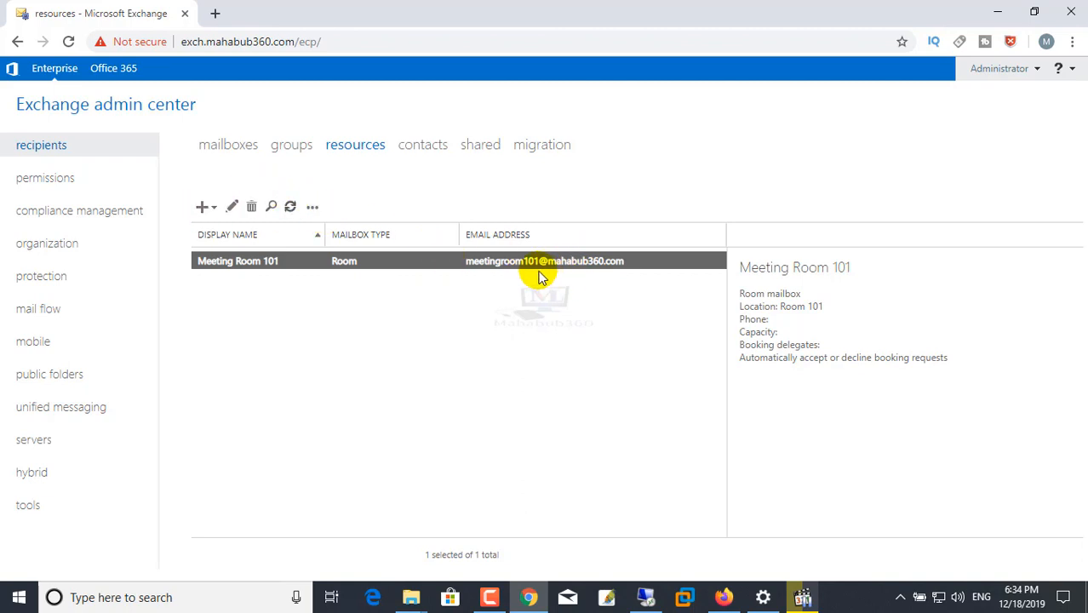
left_click(207, 208)
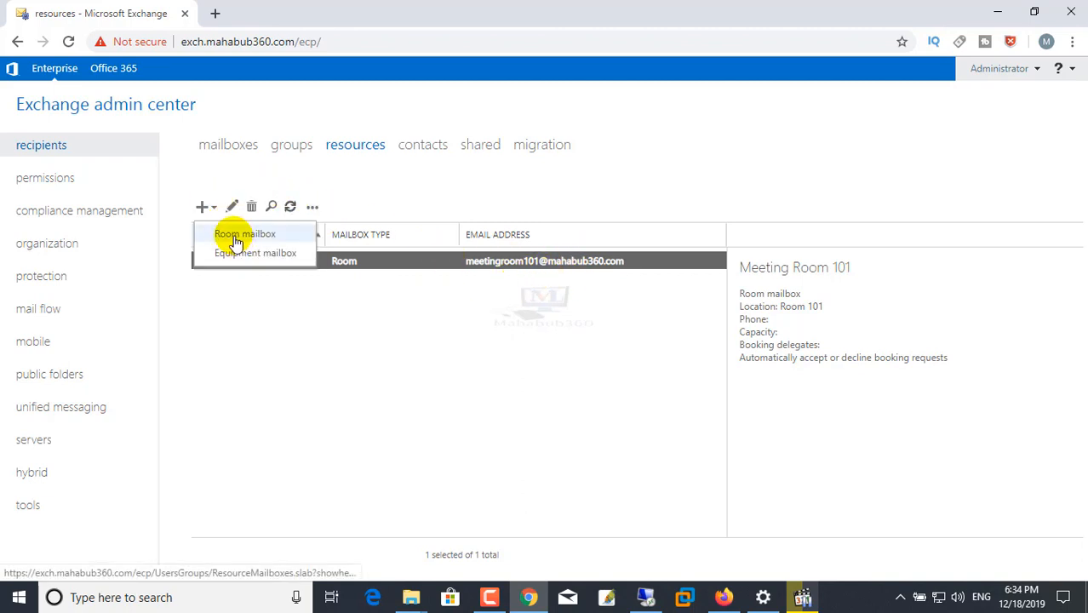
left_click(237, 234)
left_click(392, 242)
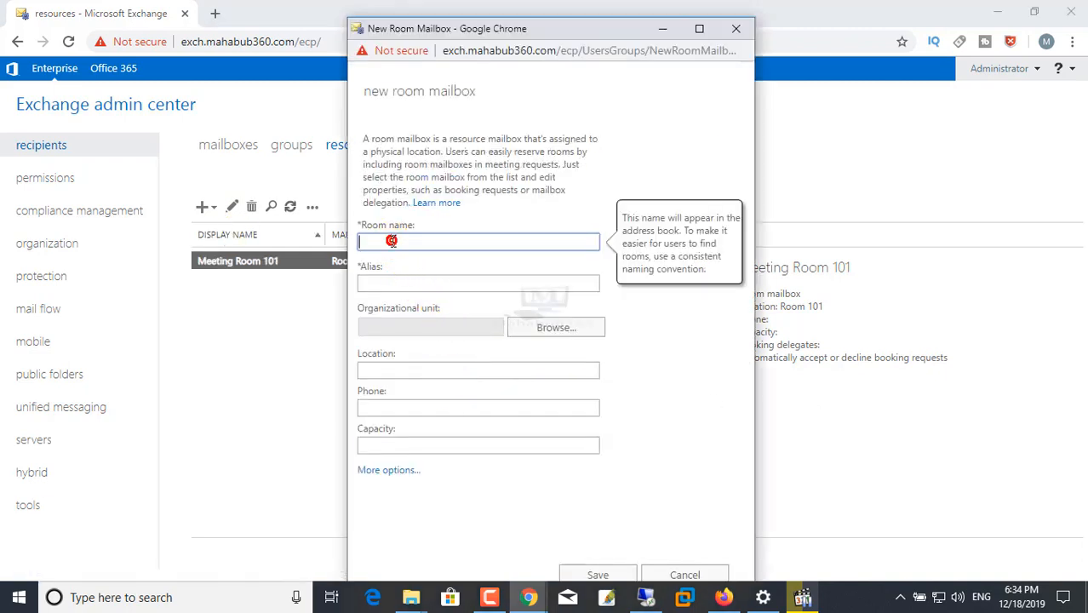
type("Meeting")
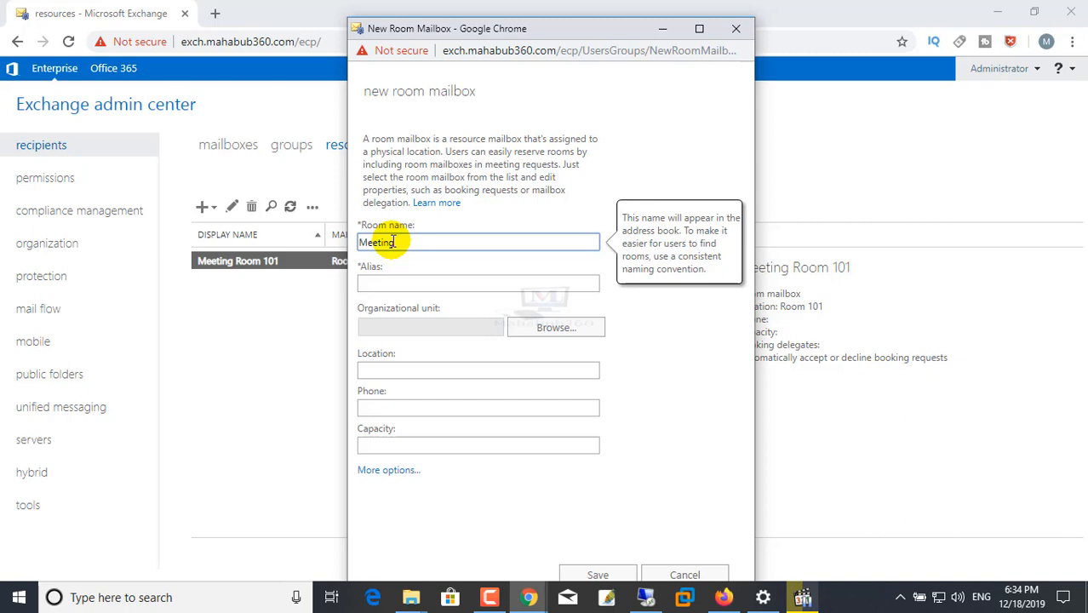
type(" Room 102")
Set the alias to meetingroom102 by pasting and editing the room name.
left_click(376, 283)
left_click_drag(449, 241, 4, 245)
key("ctrl+c")
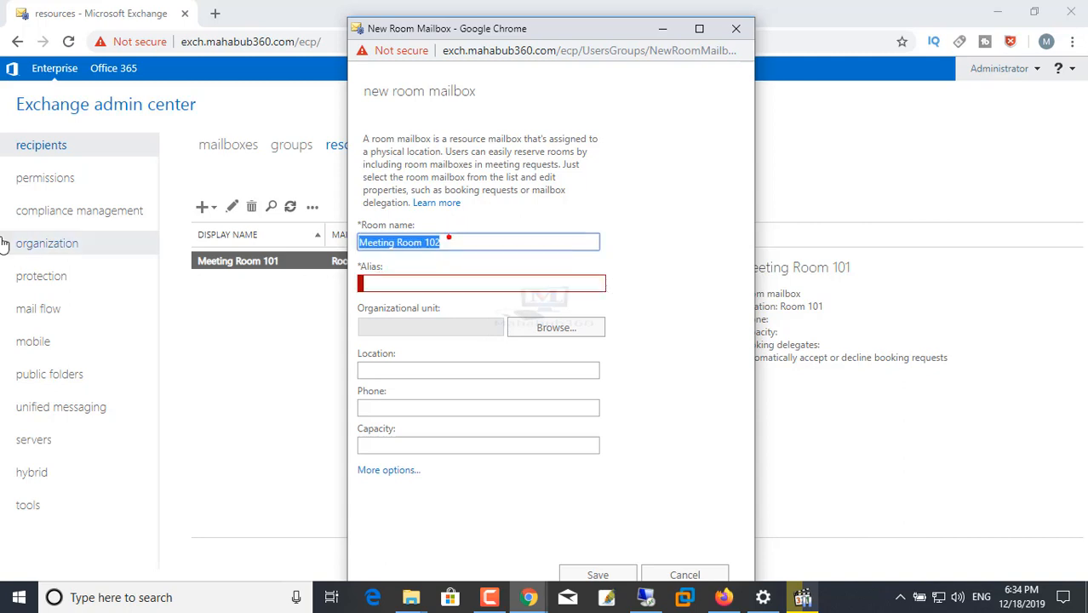
left_click(381, 284)
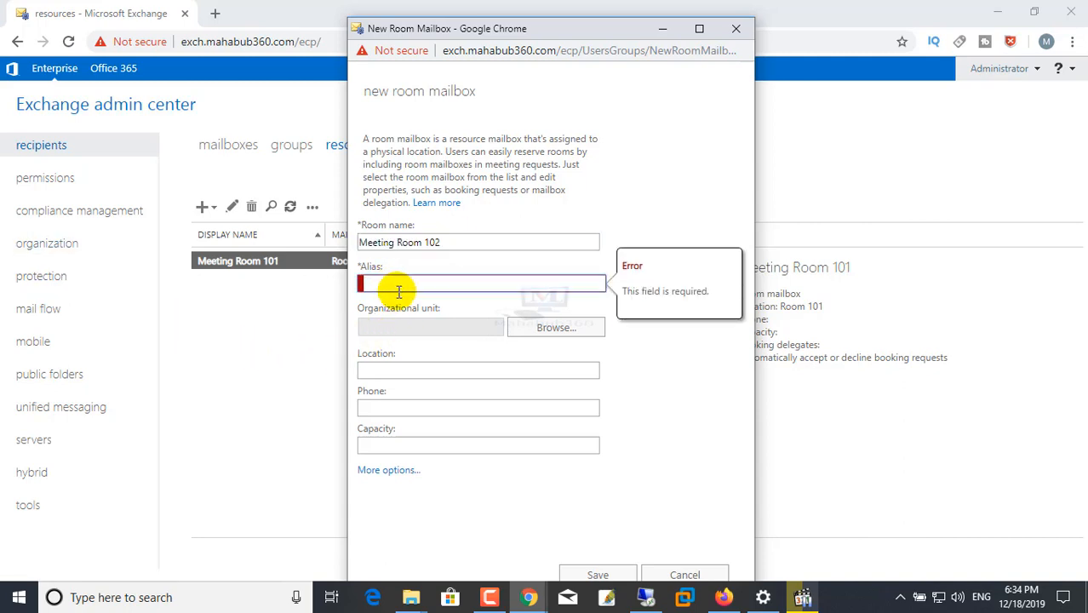
key("ctrl+v")
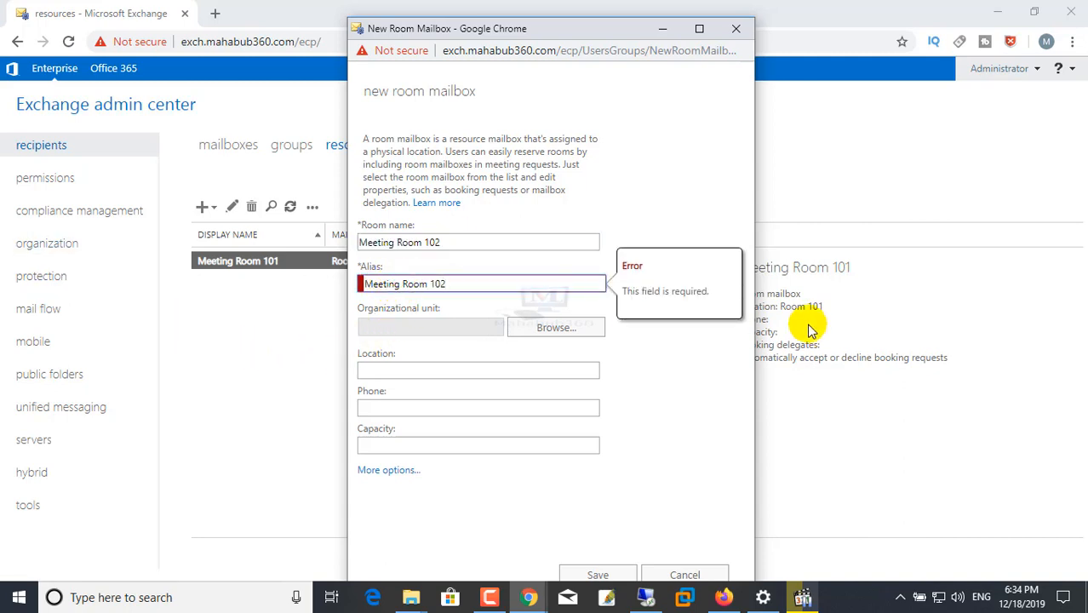
key("BackSpace")
key("Right")
key("Right")
key("Right")
key("Right")
key("Right")
key("Right")
key("BackSpace")
key("Left")
key("Left")
key("BackSpace")
type("r")
key("Left")
key("Left")
key("Left")
key("Left")
key("Left")
key("Left")
key("BackSpace")
type("m")
left_click(476, 291)
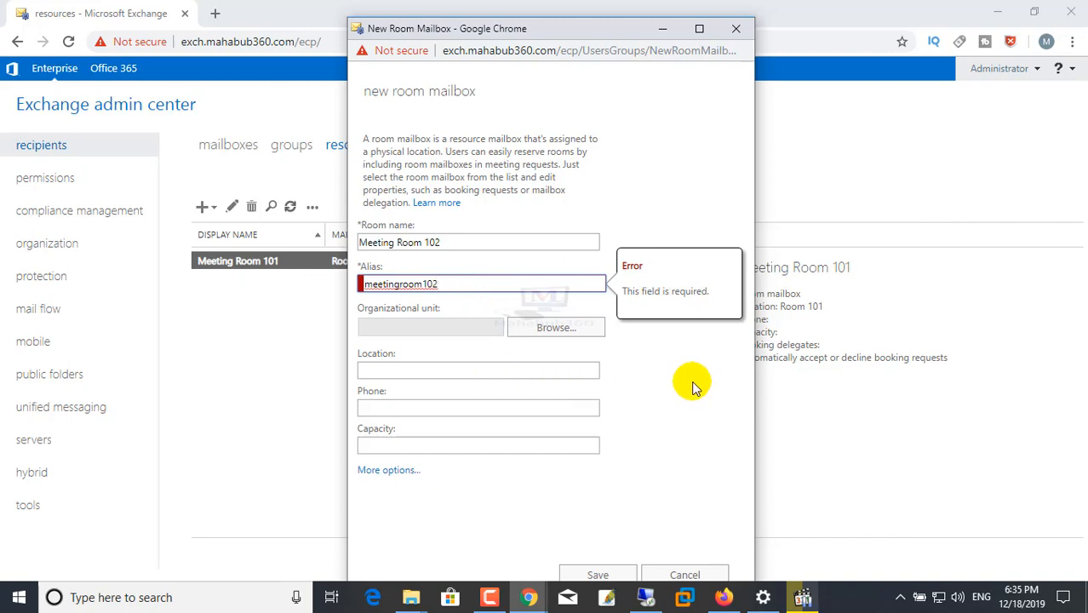
Put Meeting Room 102 in HR_Dept with location Room 102 and save it.
left_click(556, 329)
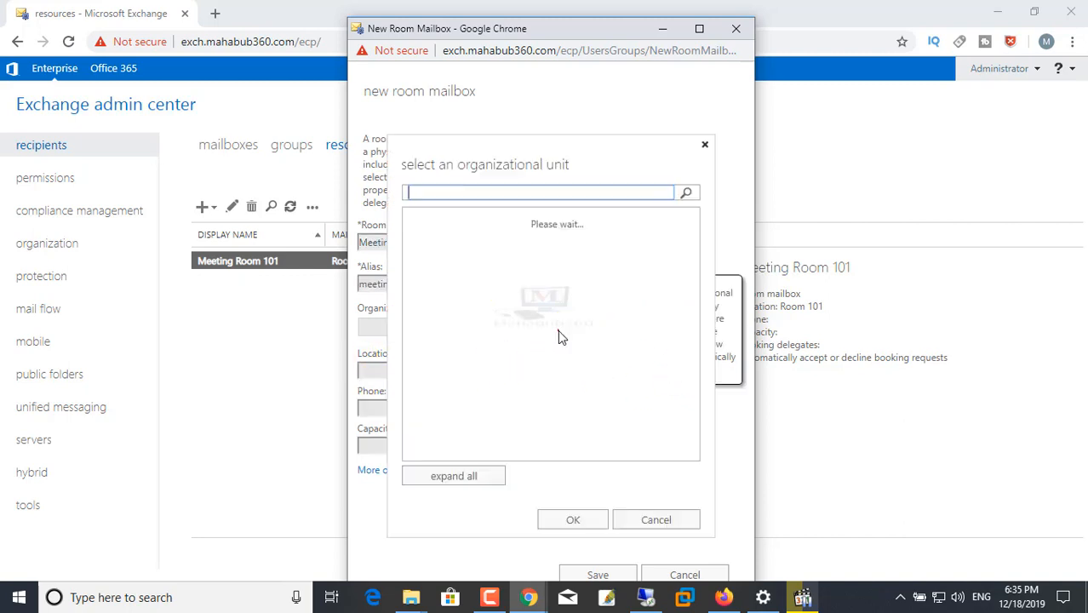
left_click(479, 253)
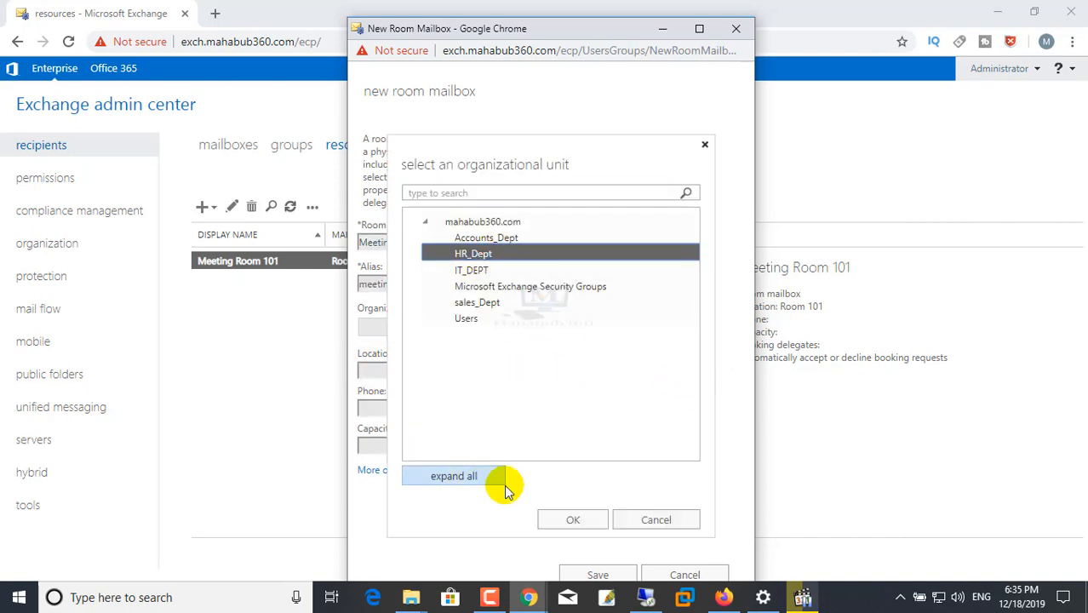
left_click(573, 519)
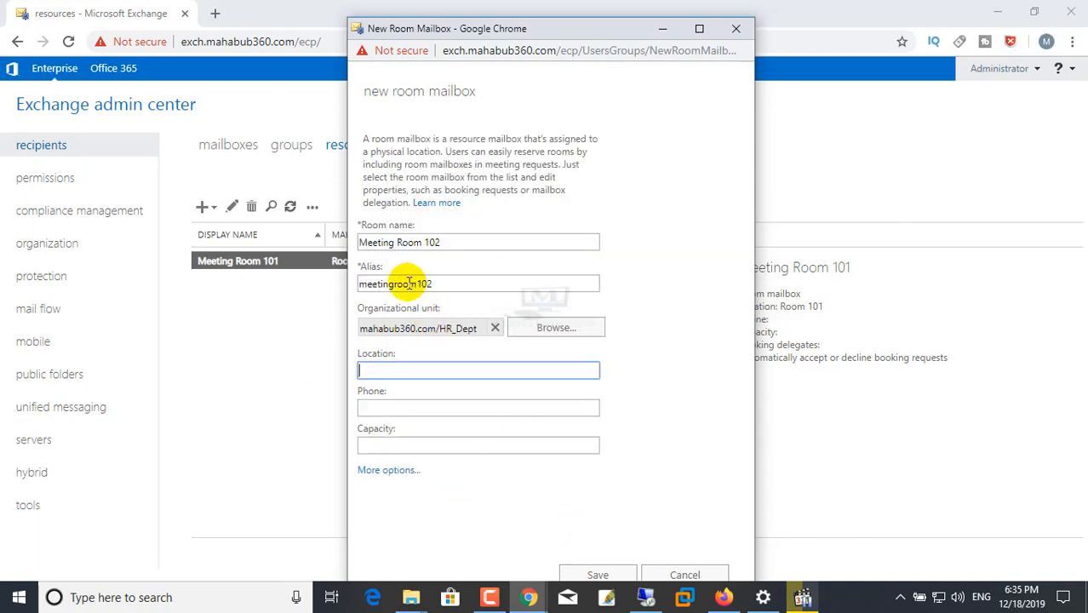
left_click_drag(396, 242, 546, 240)
key("ctrl+c")
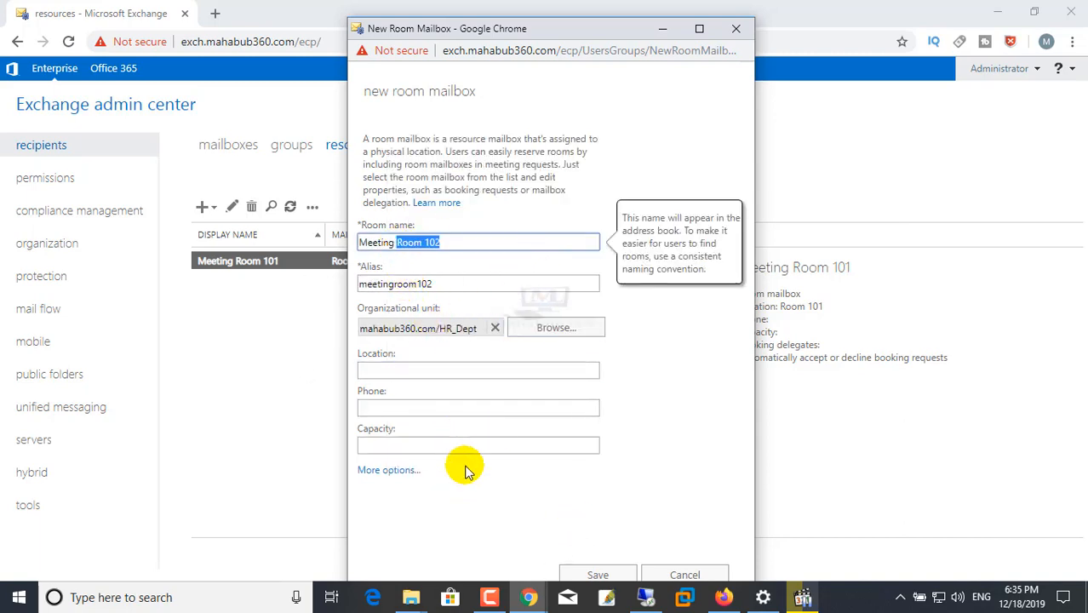
left_click(419, 372)
key("ctrl+v")
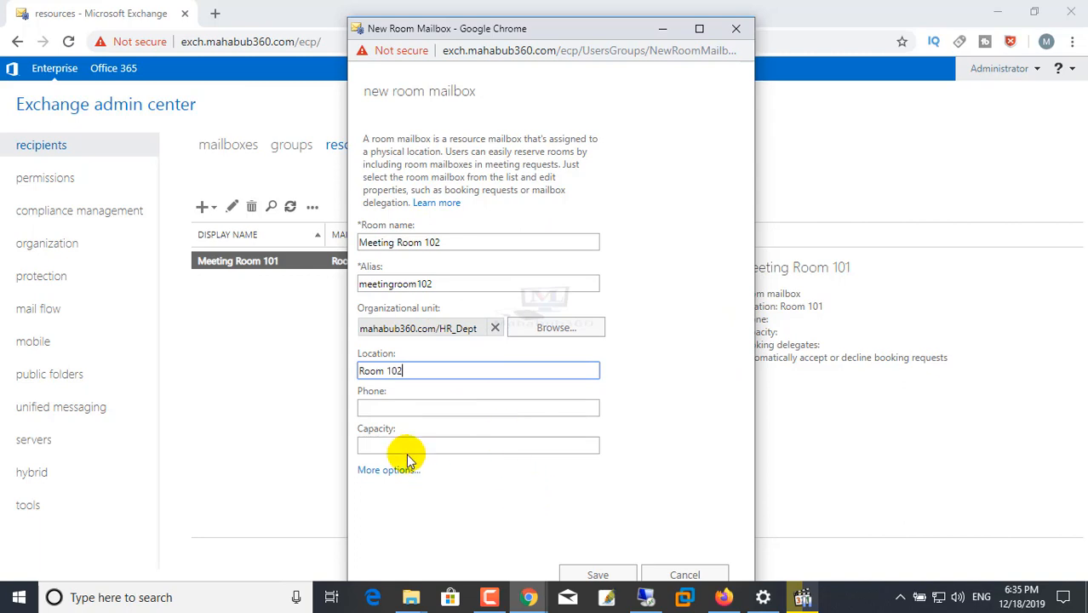
left_click(597, 575)
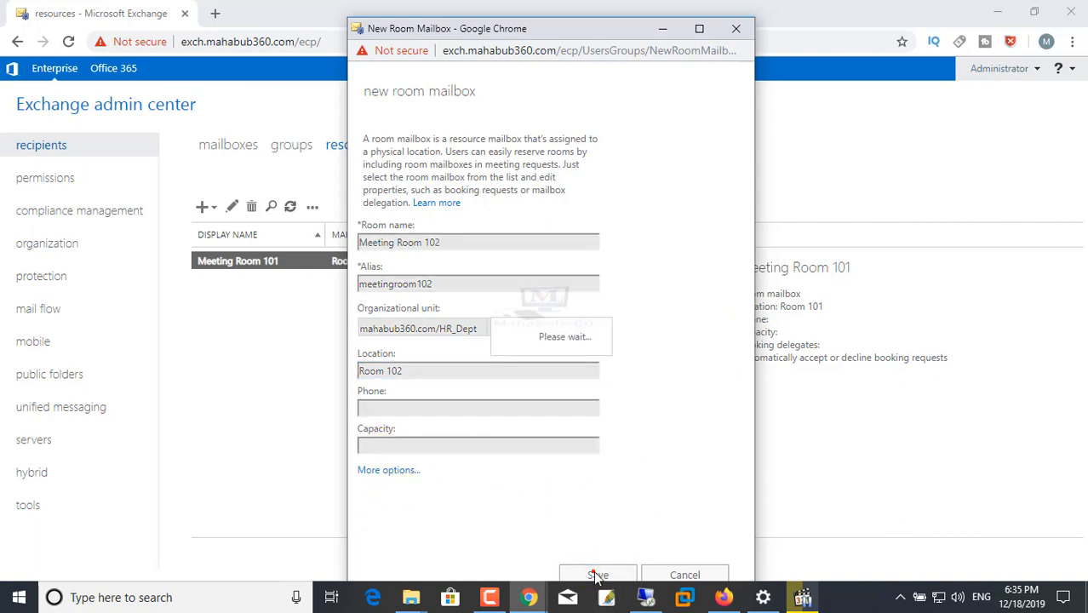
left_click(509, 318)
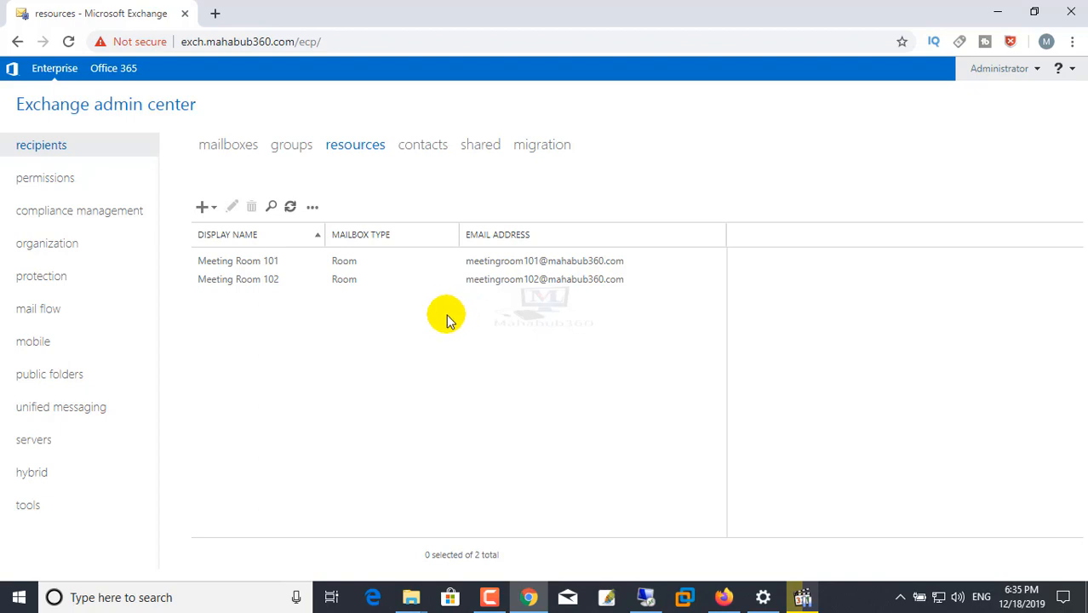
Create the Prijector equipment mailbox, alias projector1, in HR_Dept and save it.
left_click(217, 210)
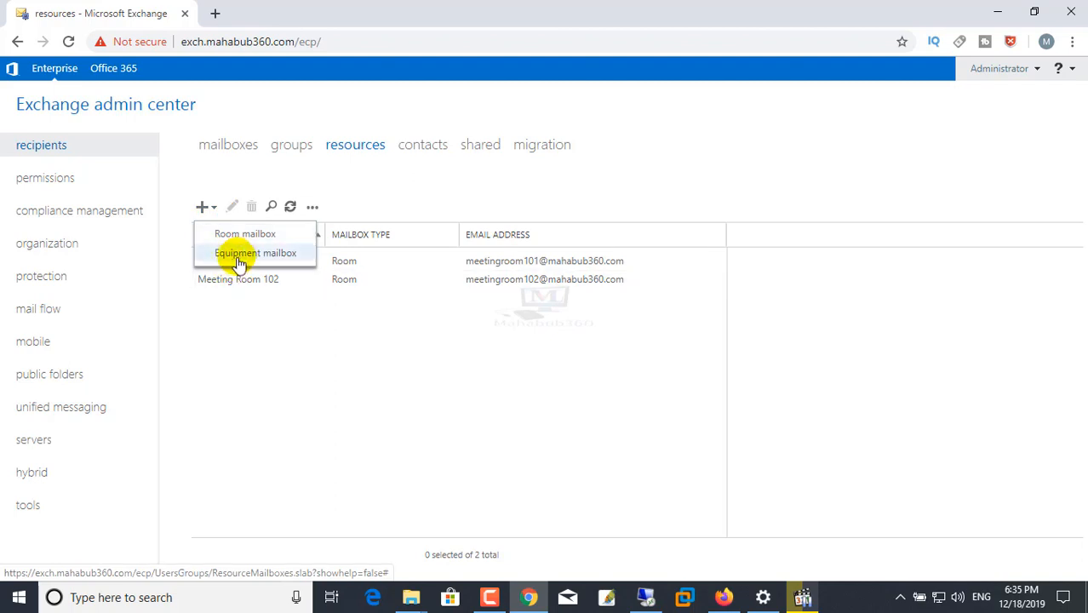
left_click(286, 255)
left_click(416, 260)
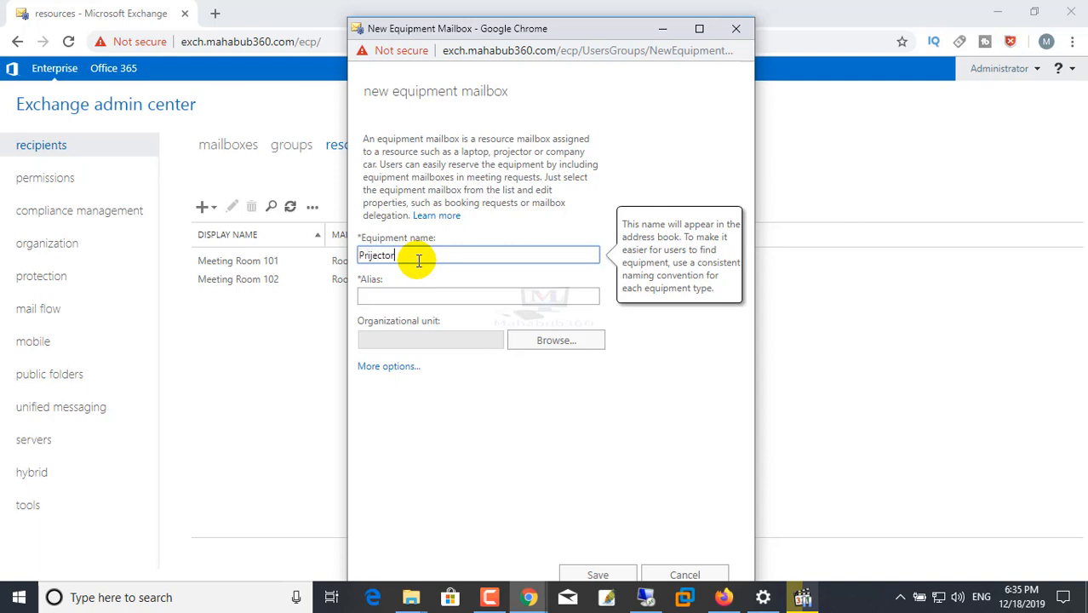
key("Tab")
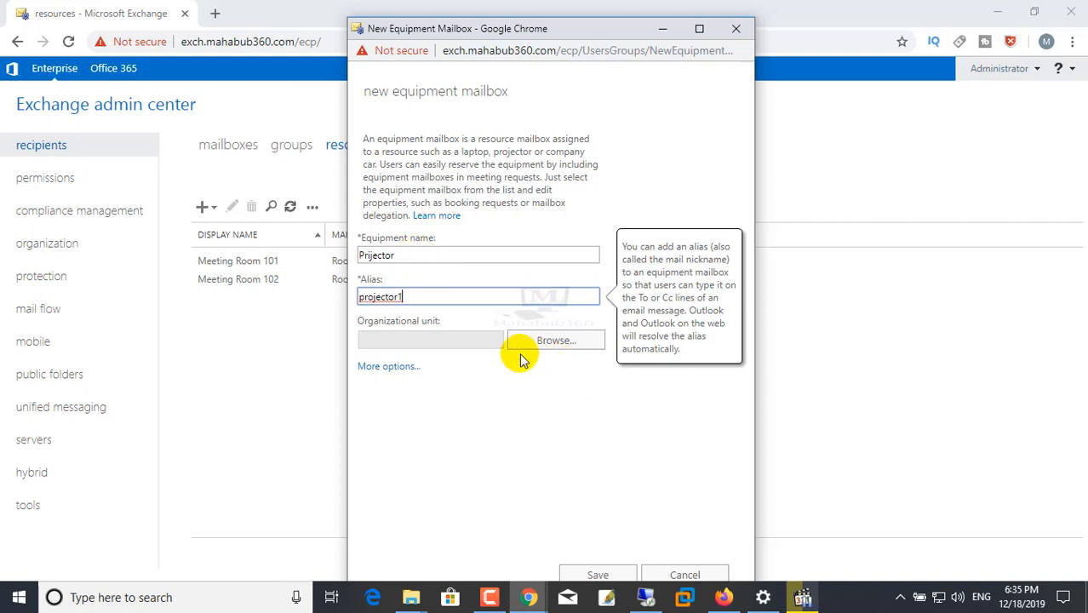
left_click(542, 341)
left_click(477, 253)
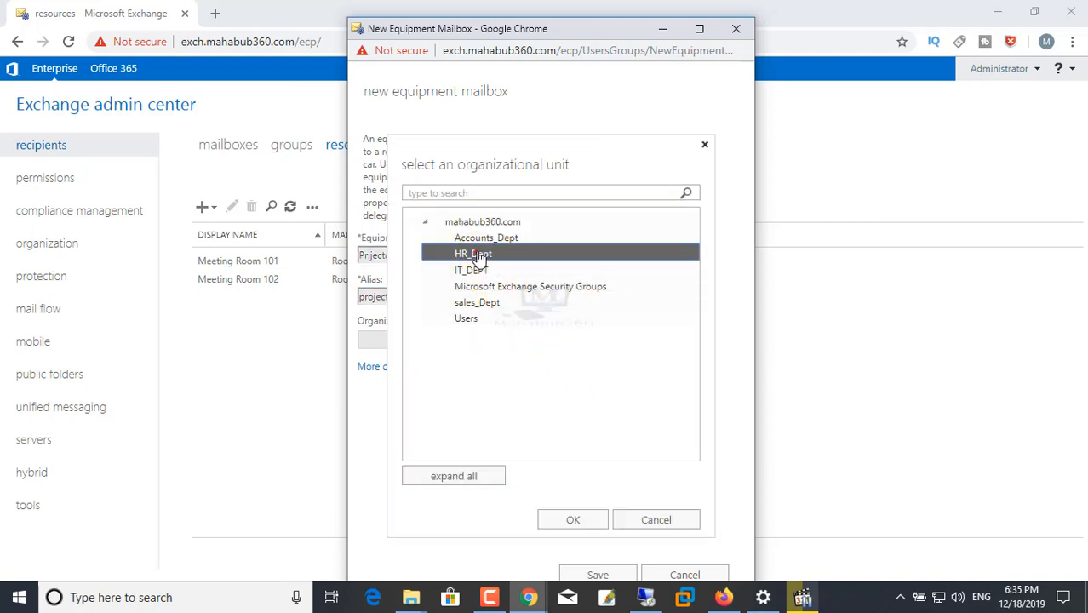
left_click(570, 517)
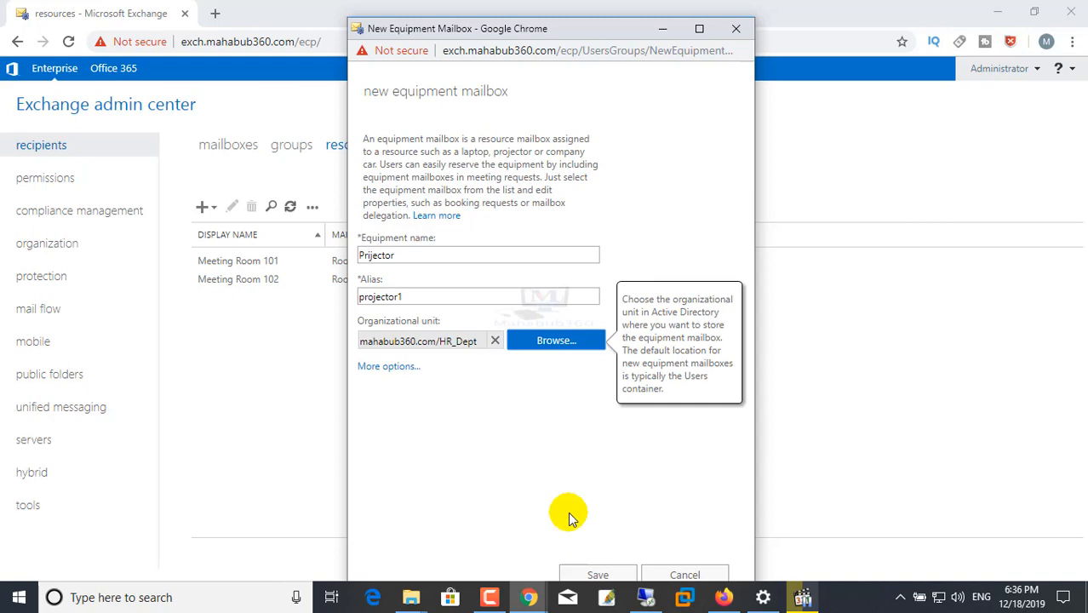
left_click(596, 575)
left_click(495, 409)
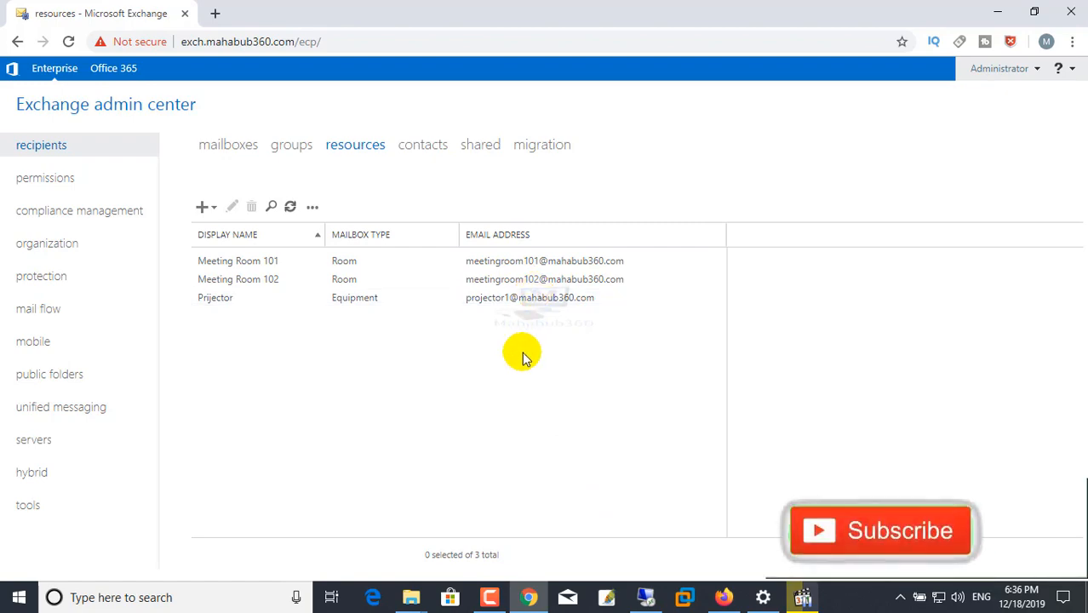
Sign out of Outlook on the web and sign back in with the other user's account.
left_click(724, 597)
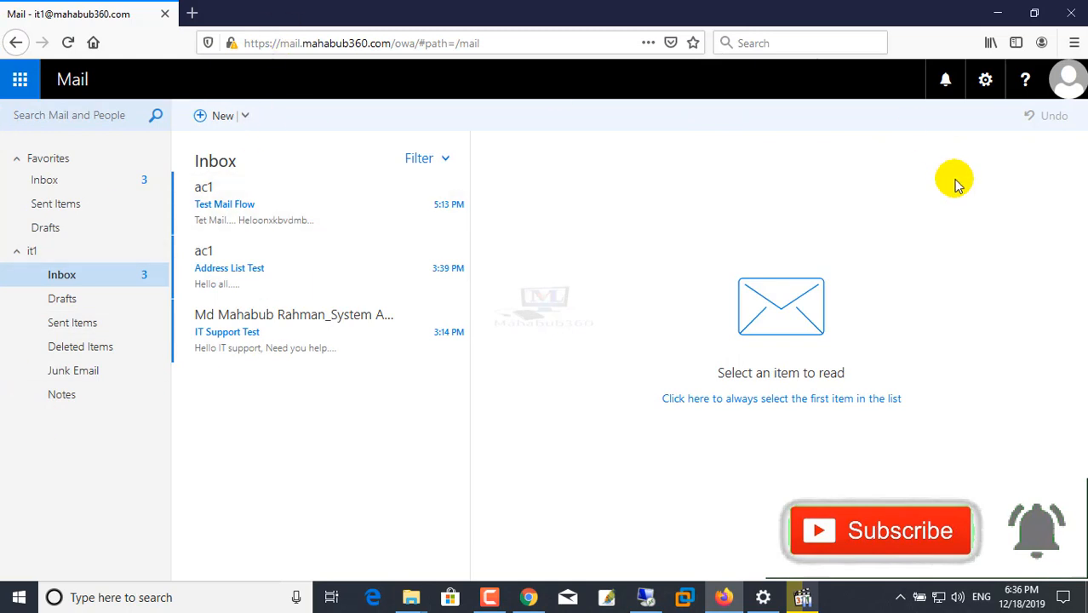
left_click(1068, 85)
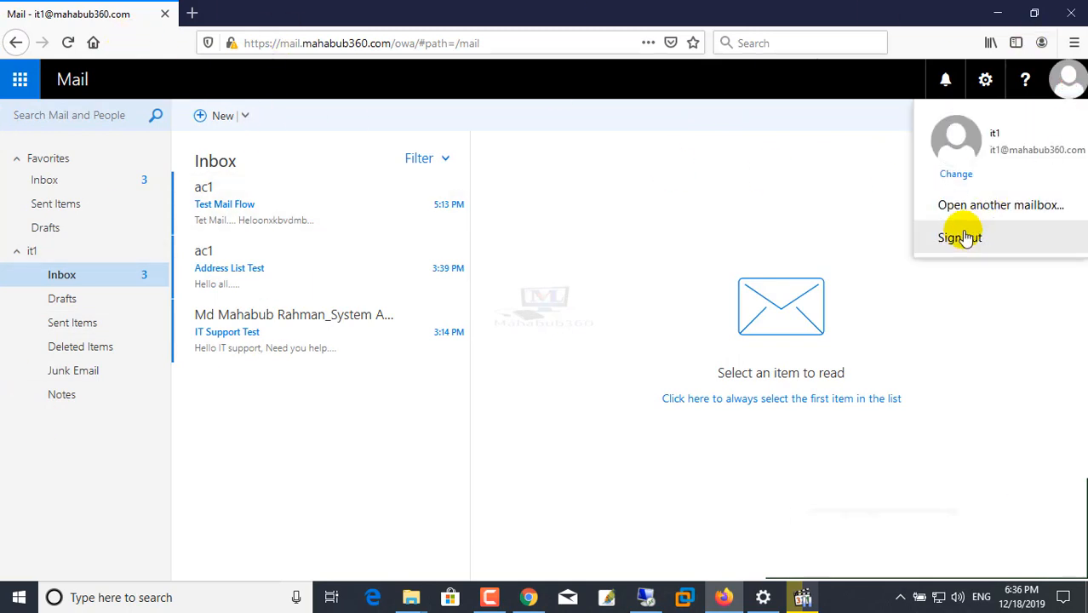
left_click(961, 236)
left_click(505, 304)
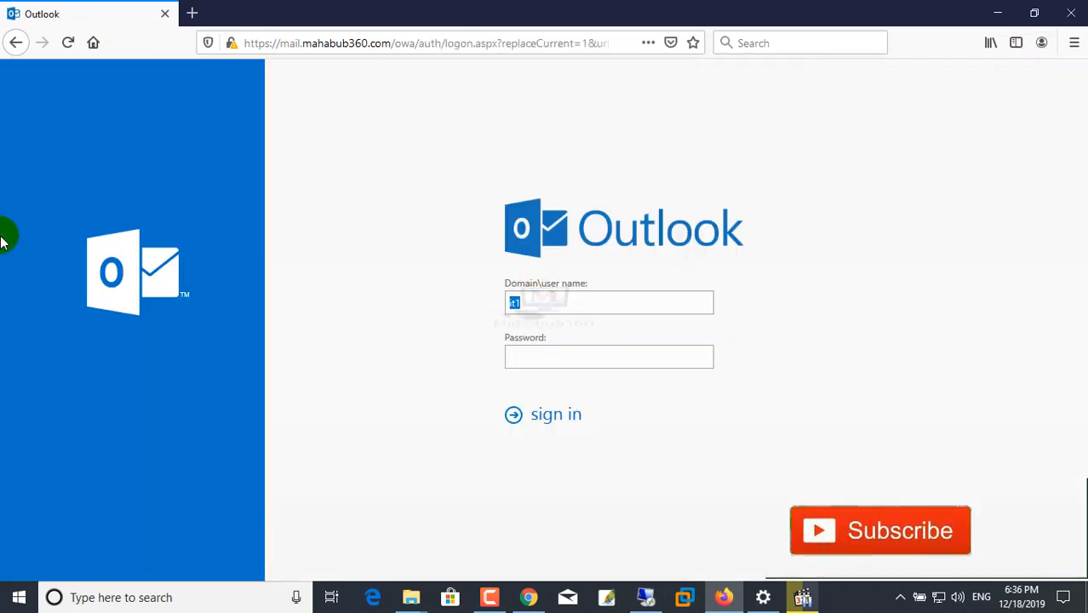
type("ma")
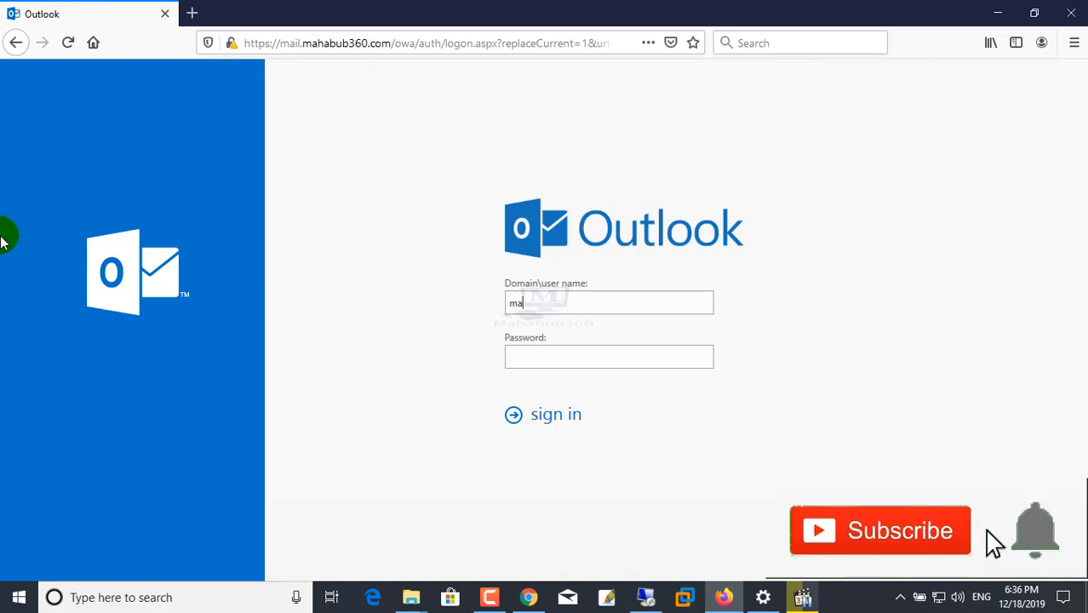
type("habub3")
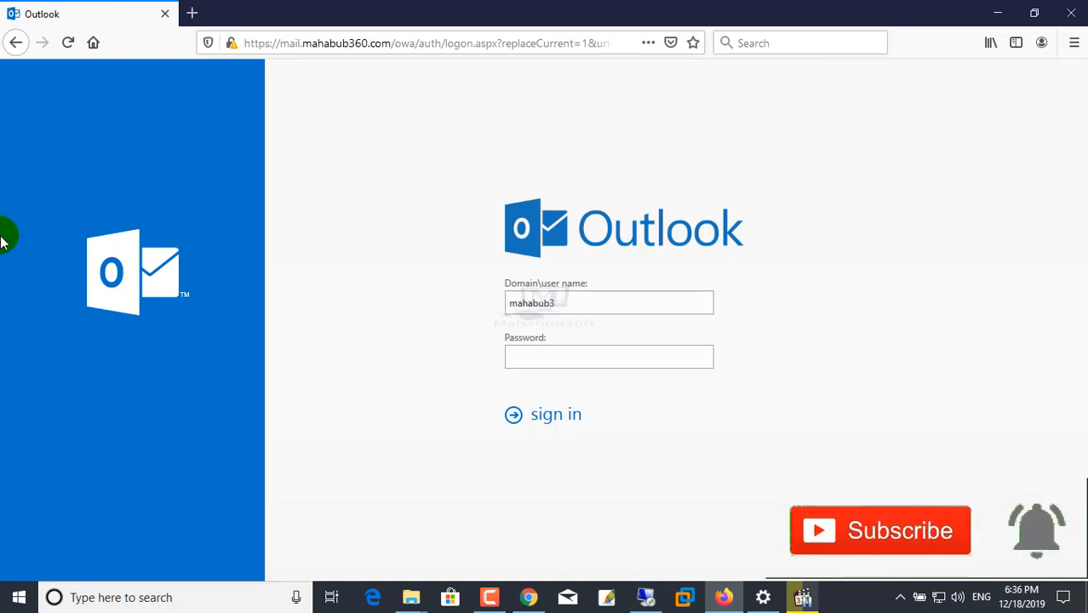
type("60\\mahabub")
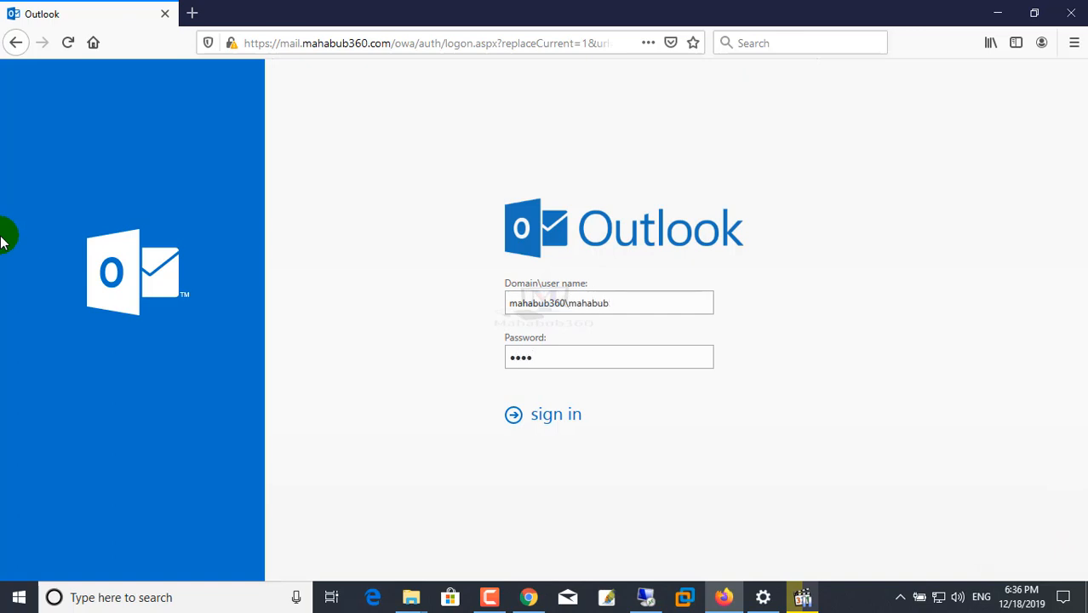
key("Return")
left_click(418, 181)
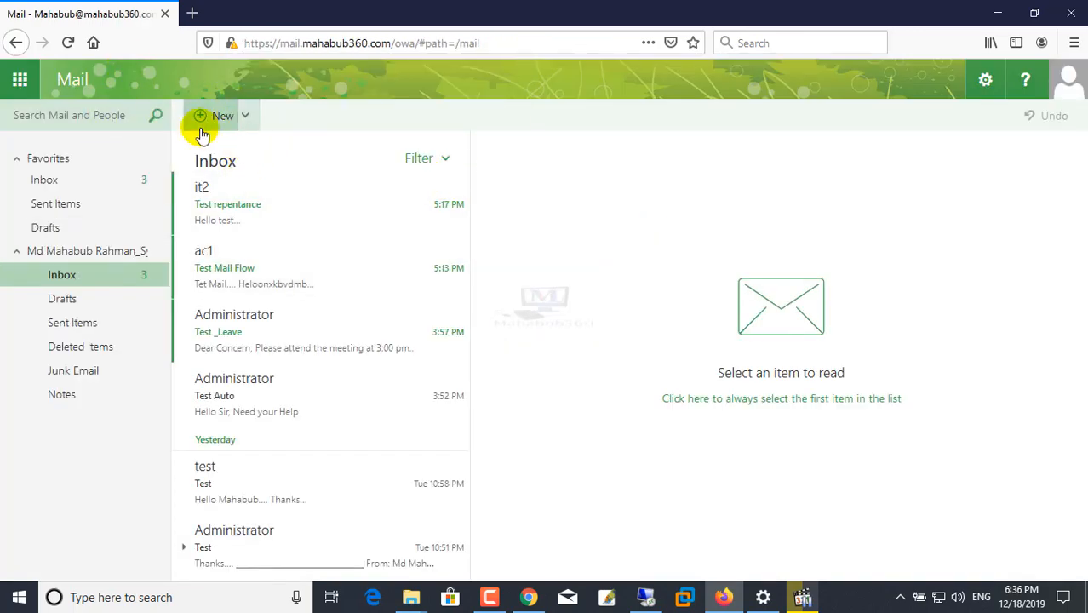
Create a calendar event titled Monthly Meeting and book Meeting Room 101 for it.
left_click(245, 115)
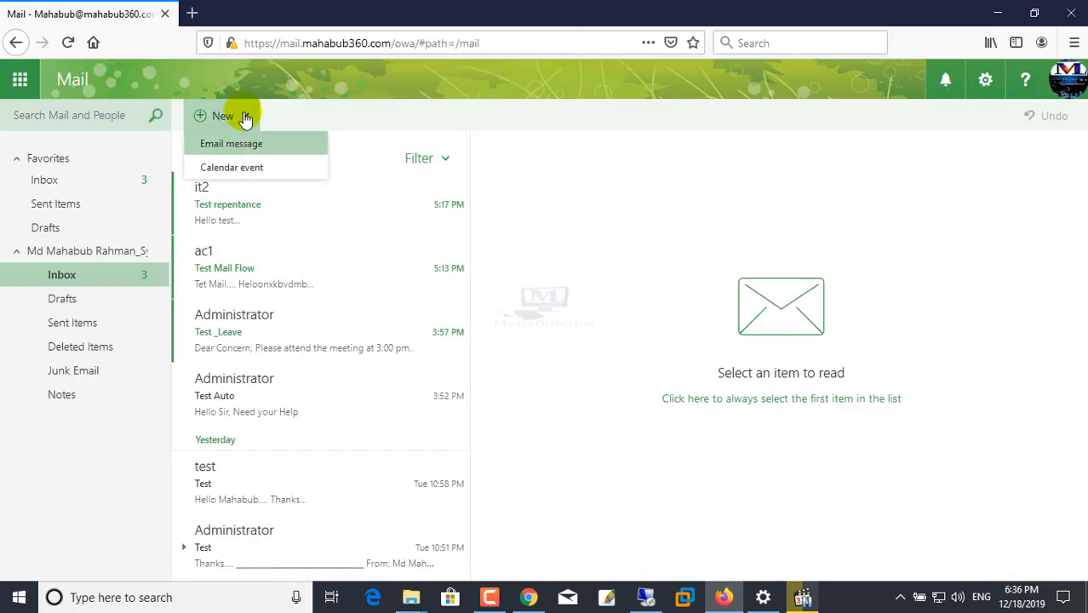
left_click(227, 175)
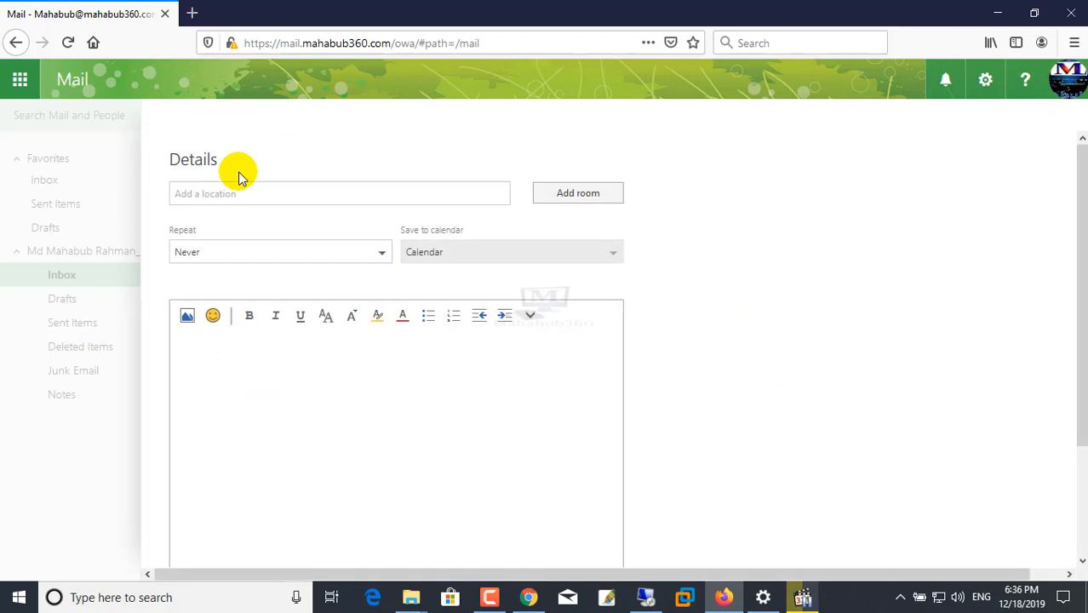
left_click(208, 194)
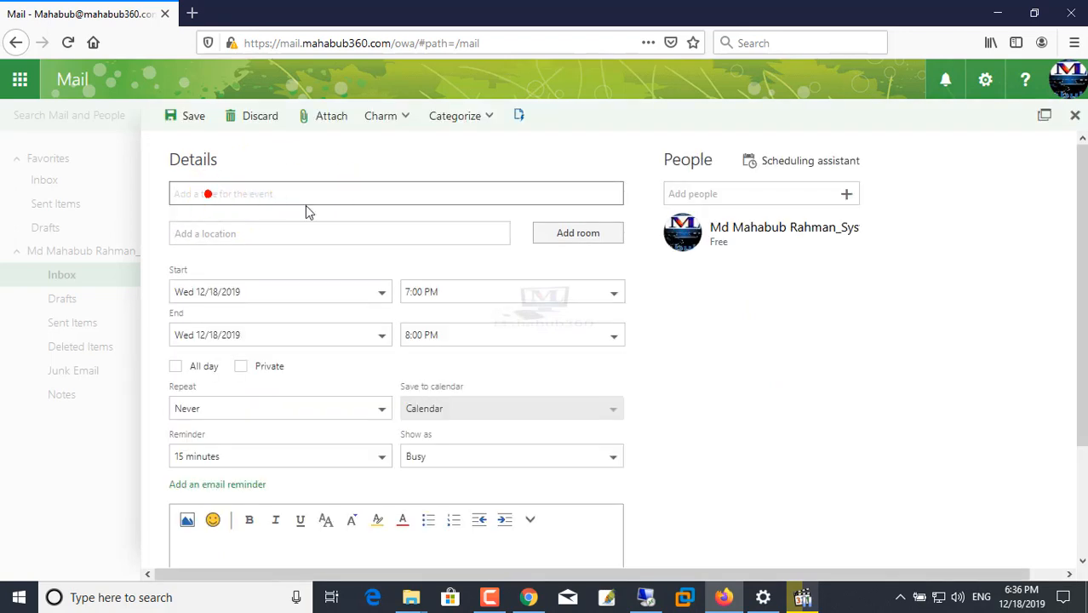
left_click(194, 197)
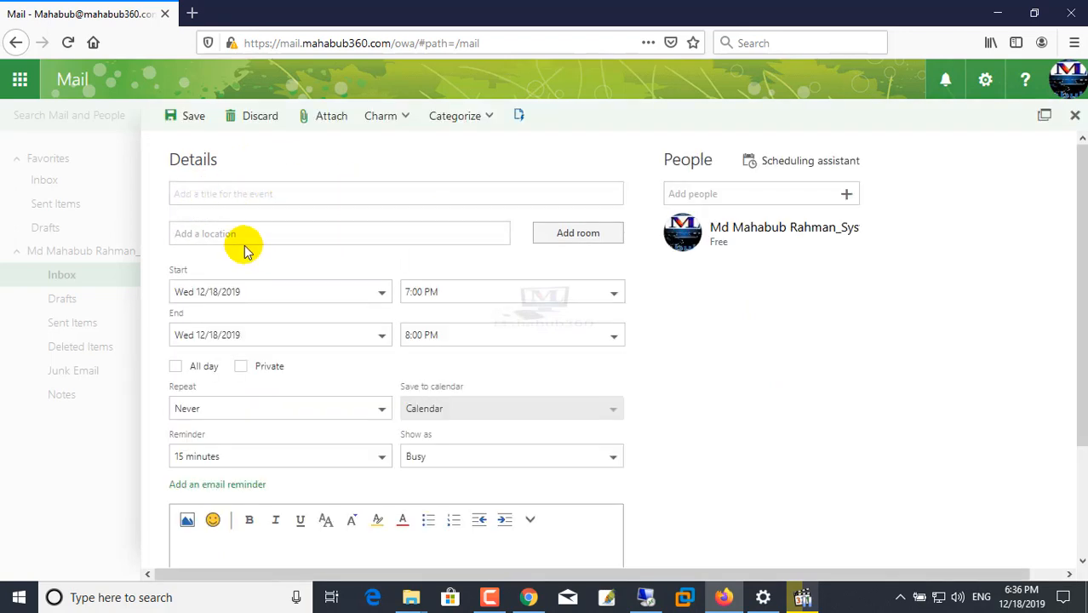
left_click(223, 192)
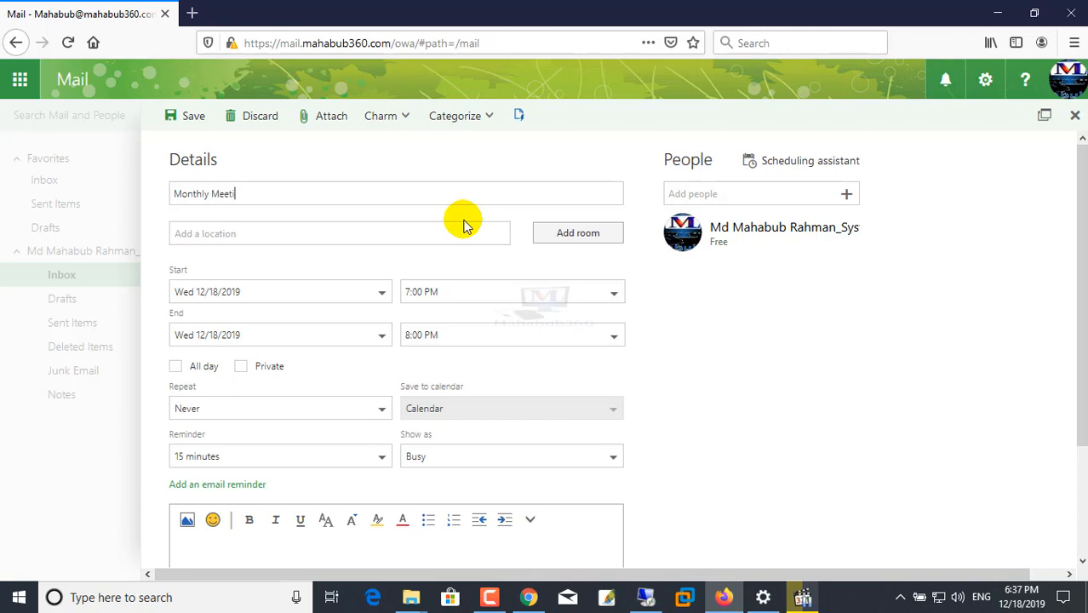
left_click(252, 234)
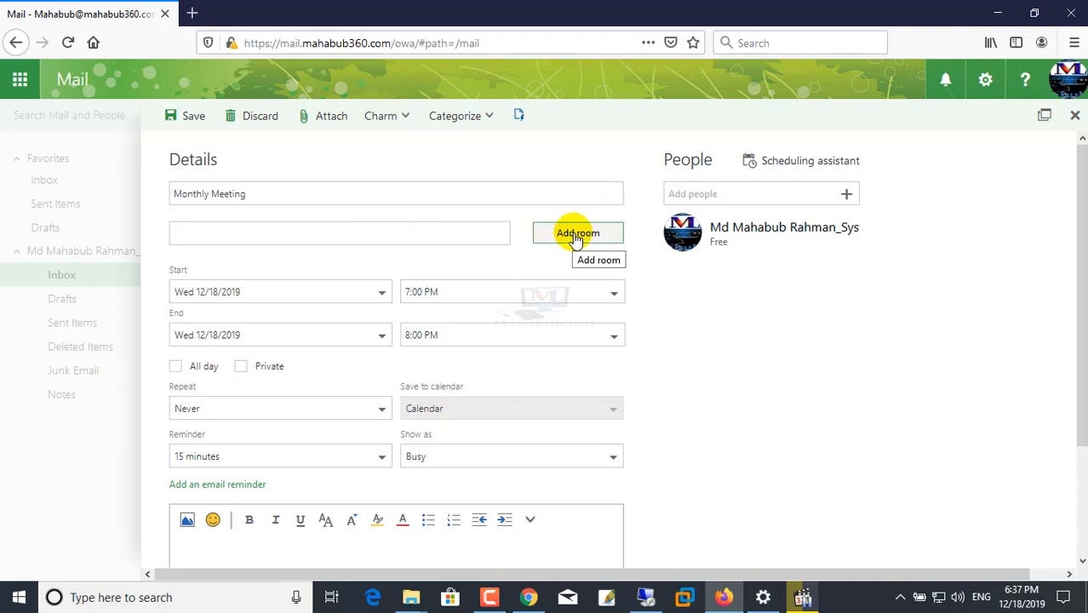
left_click(576, 235)
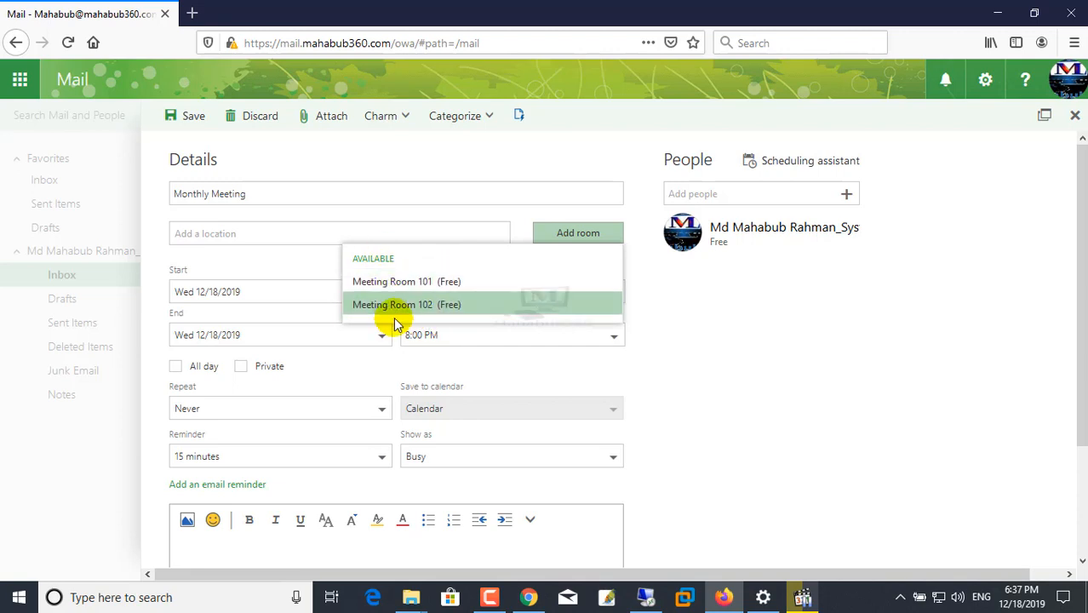
left_click(439, 284)
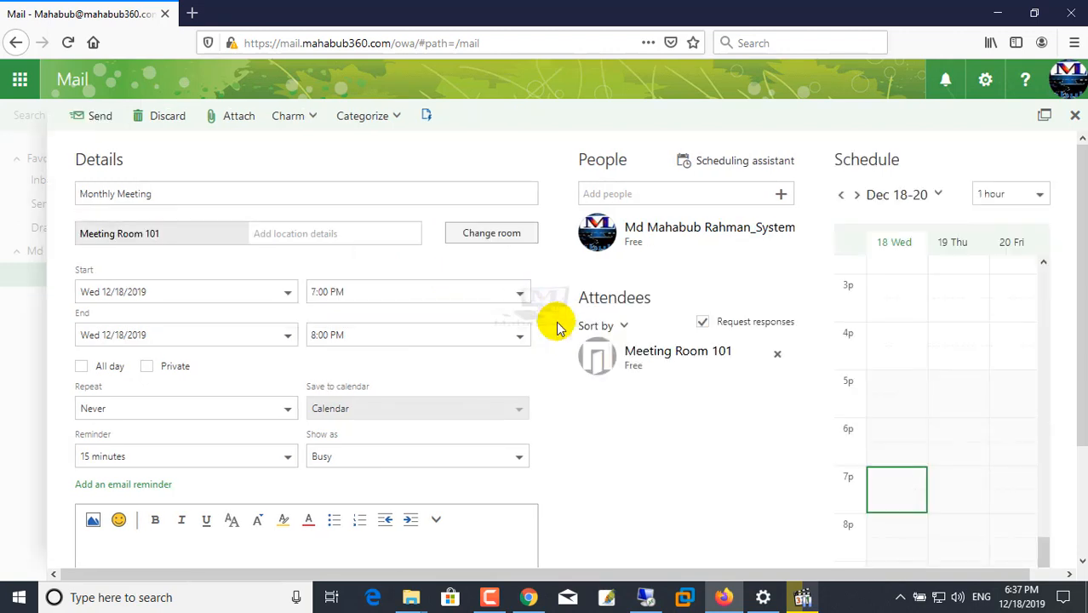
Move the meeting to Thu 12/19/2019, from 10:00 AM to 11:30 AM.
left_click(208, 292)
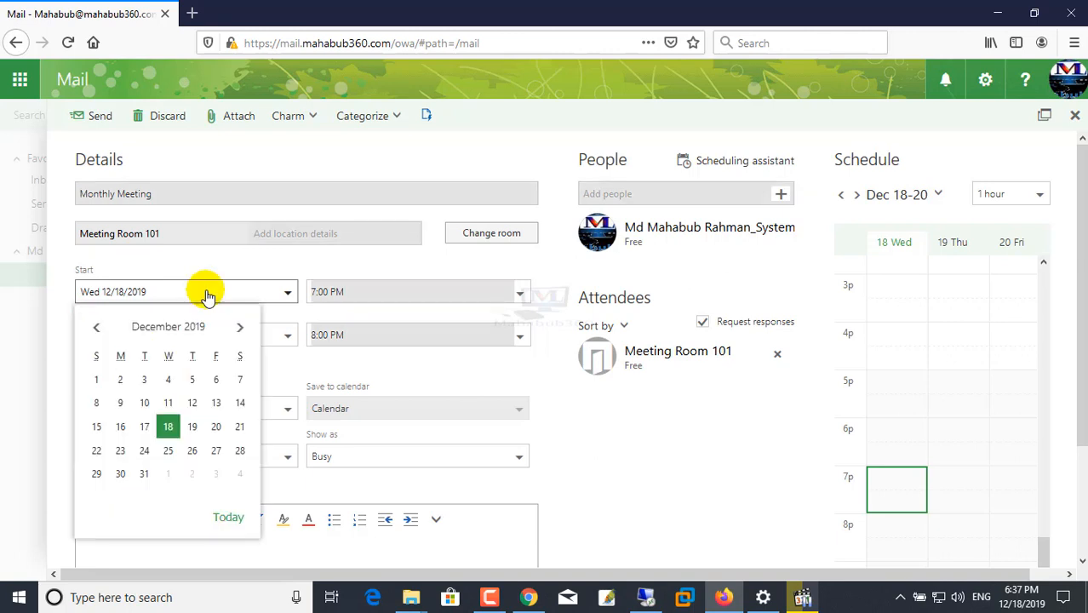
left_click(195, 434)
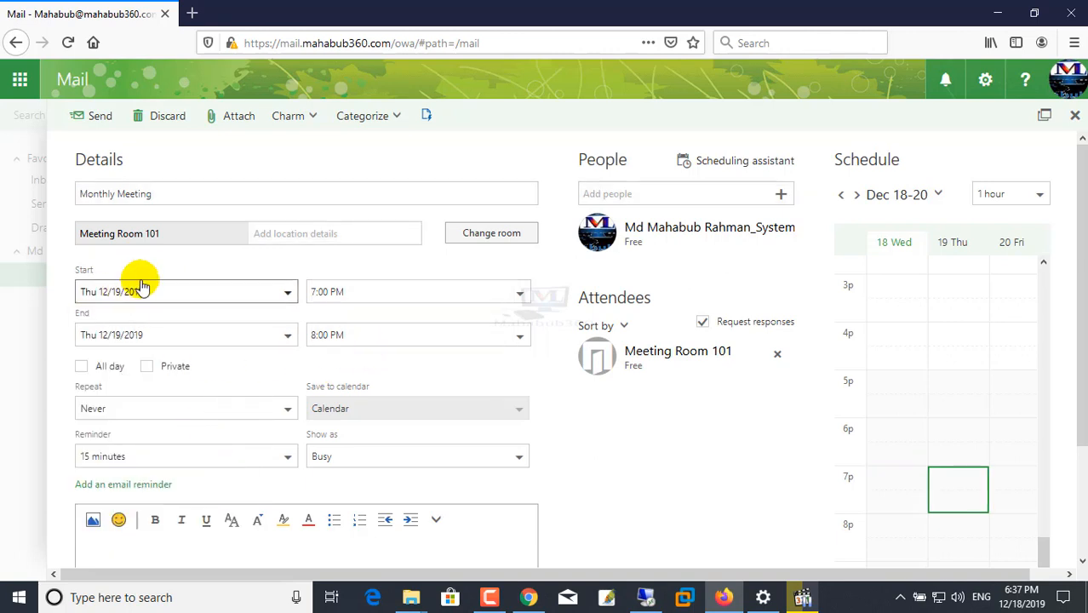
left_click(520, 293)
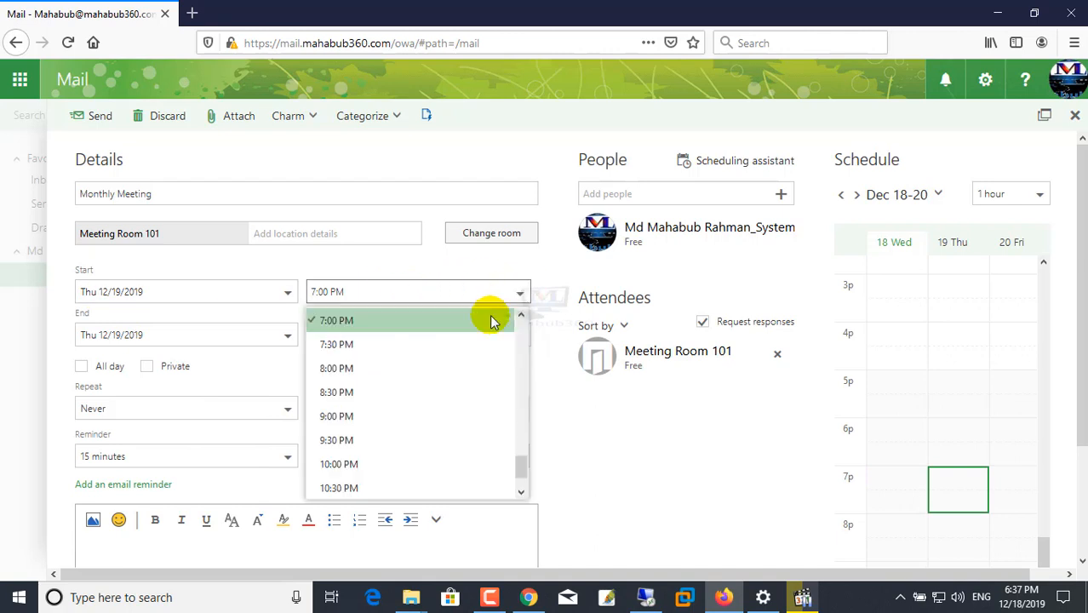
scroll(514, 460, "up", 1)
left_click_drag(518, 446, 523, 385)
left_click(345, 438)
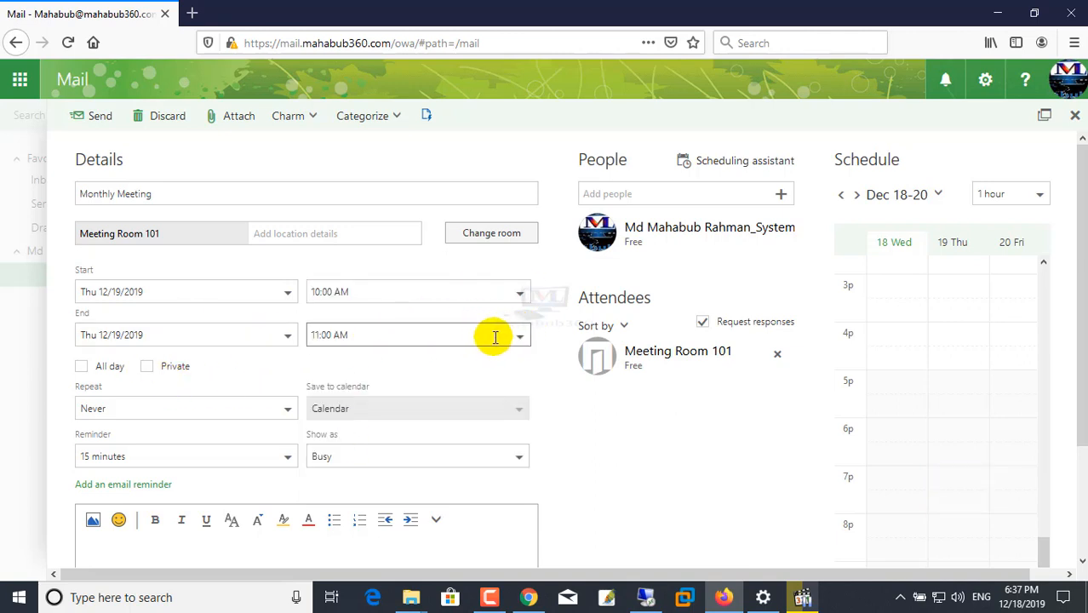
left_click(522, 339)
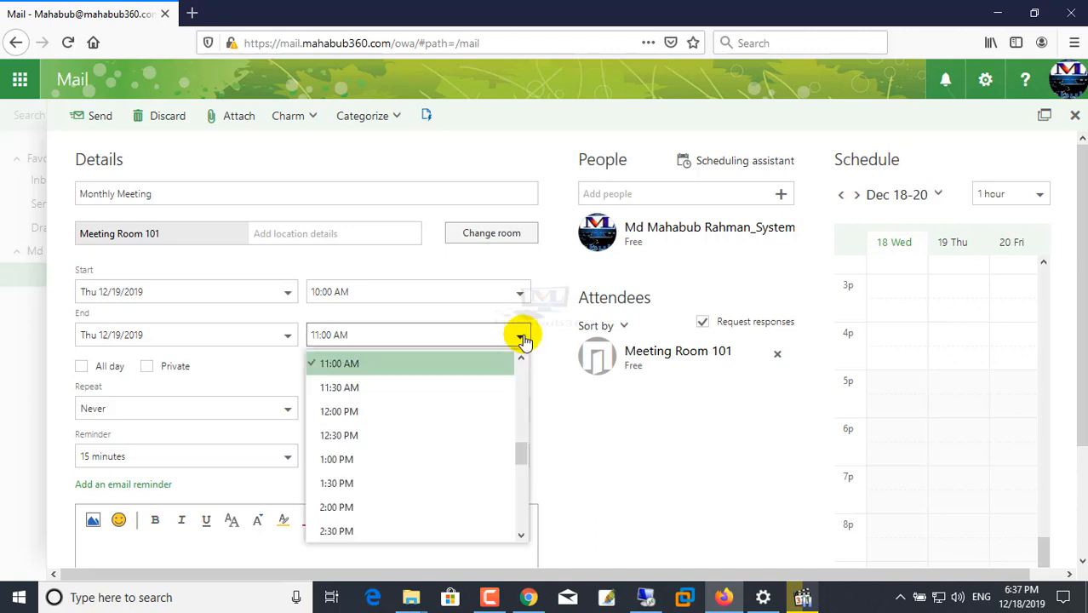
left_click(357, 386)
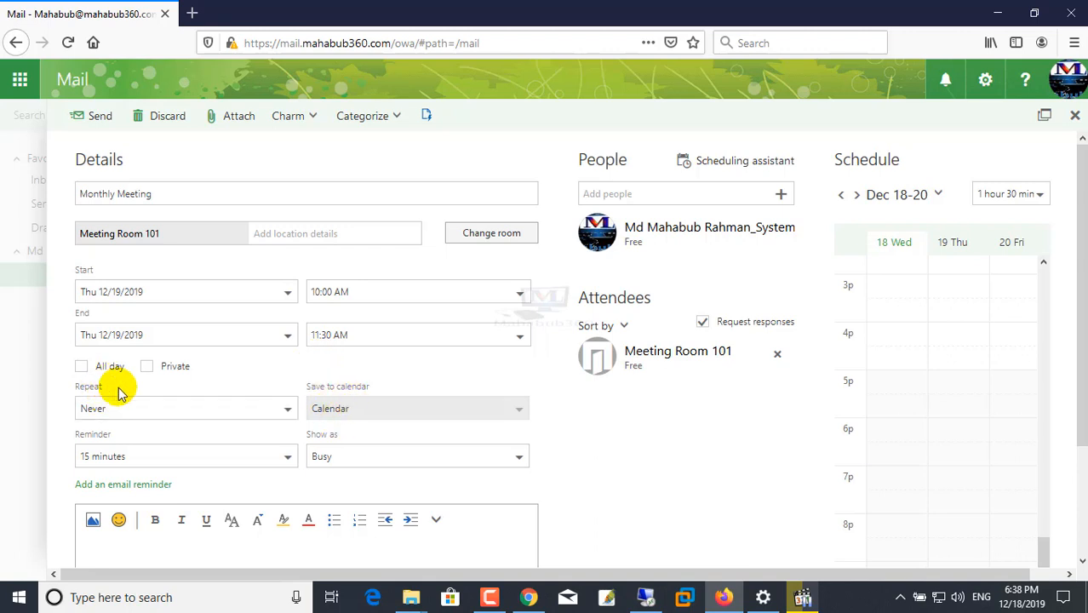
left_click(199, 412)
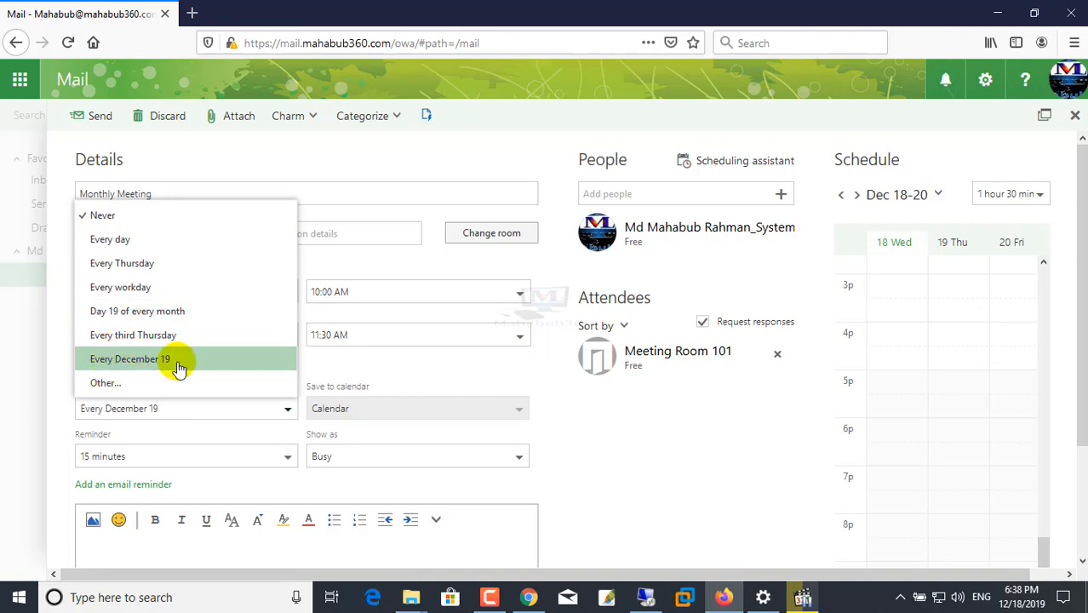
Keep the meeting non-recurring with a 15-minute reminder and Busy status, and add an email reminder.
left_click(427, 372)
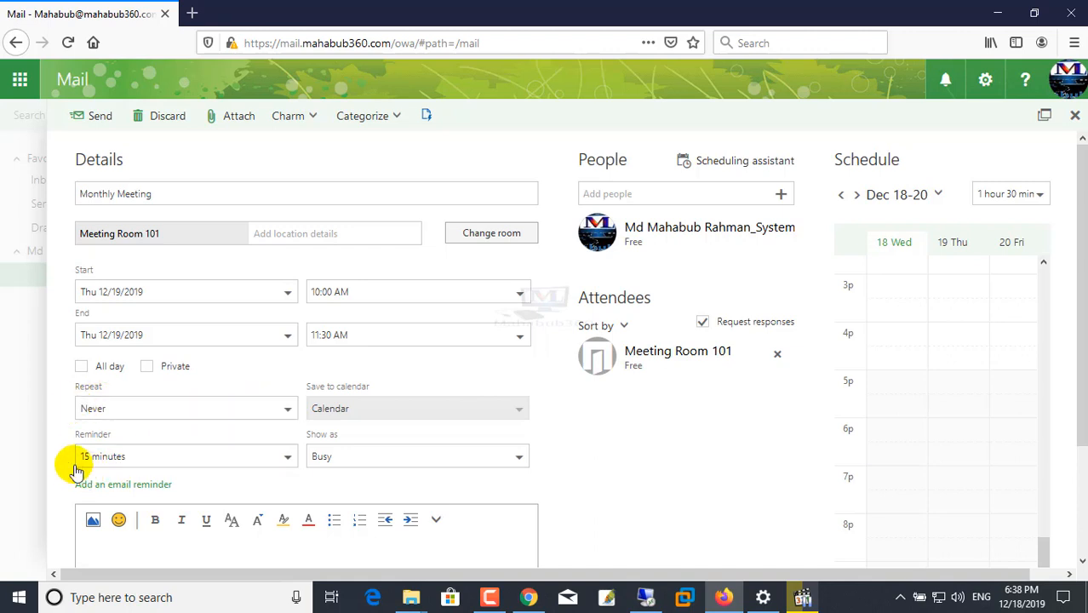
left_click(287, 460)
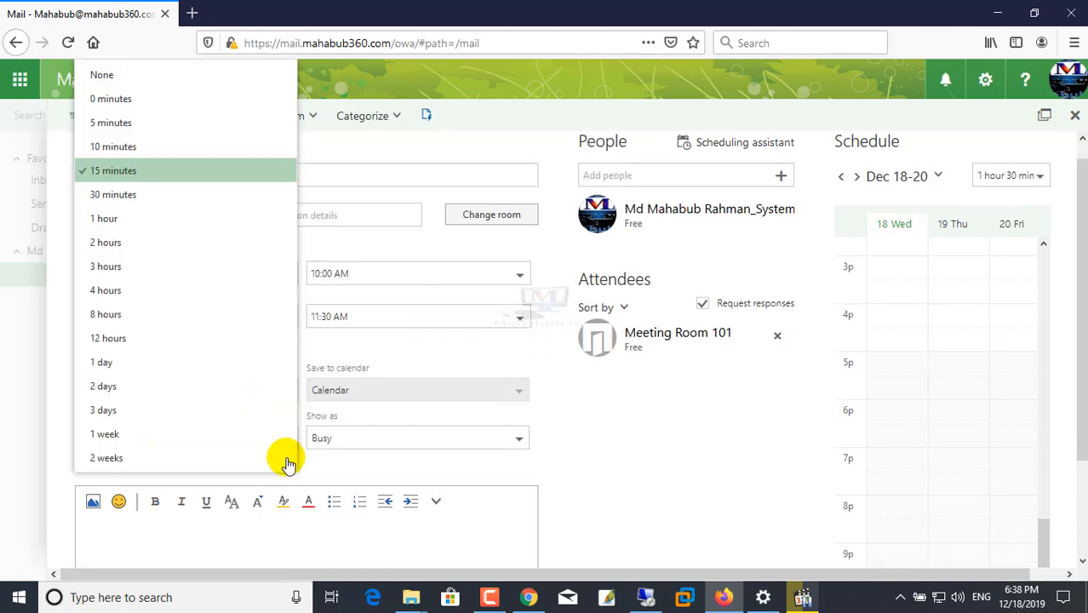
left_click(597, 426)
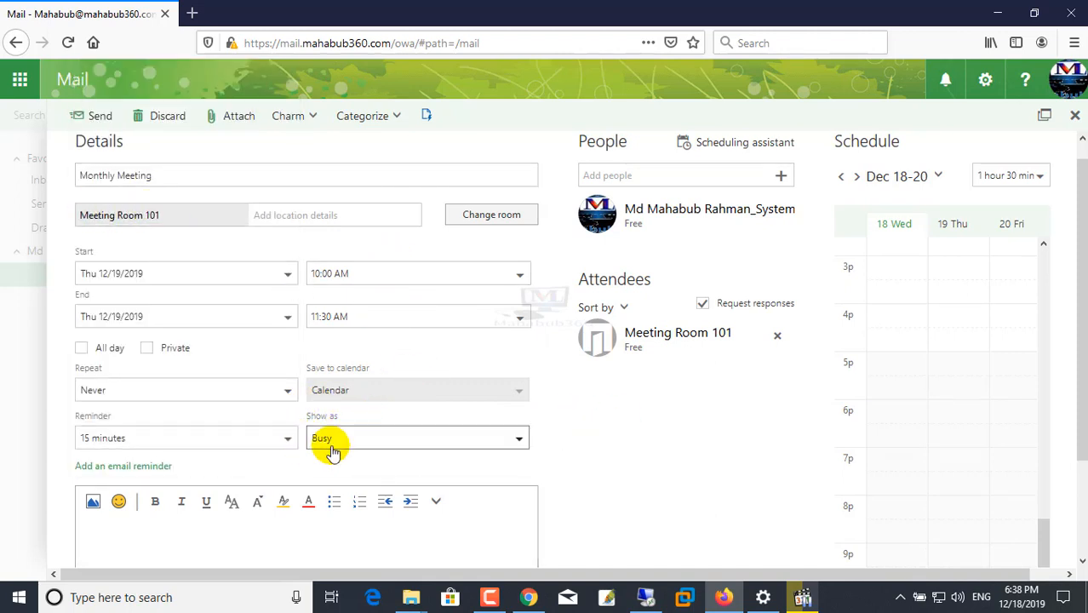
left_click(428, 438)
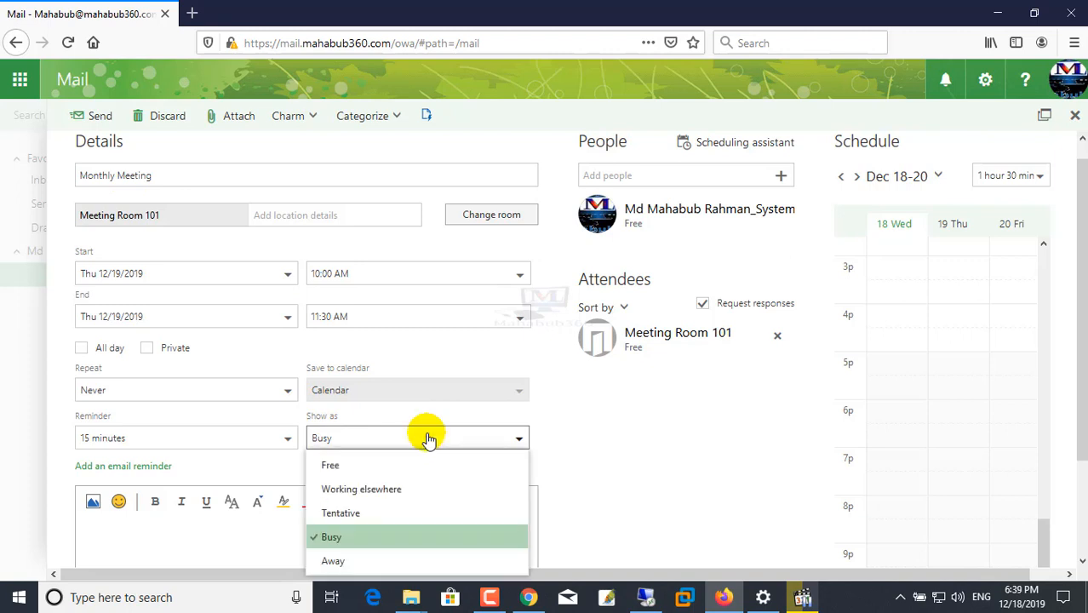
left_click(328, 537)
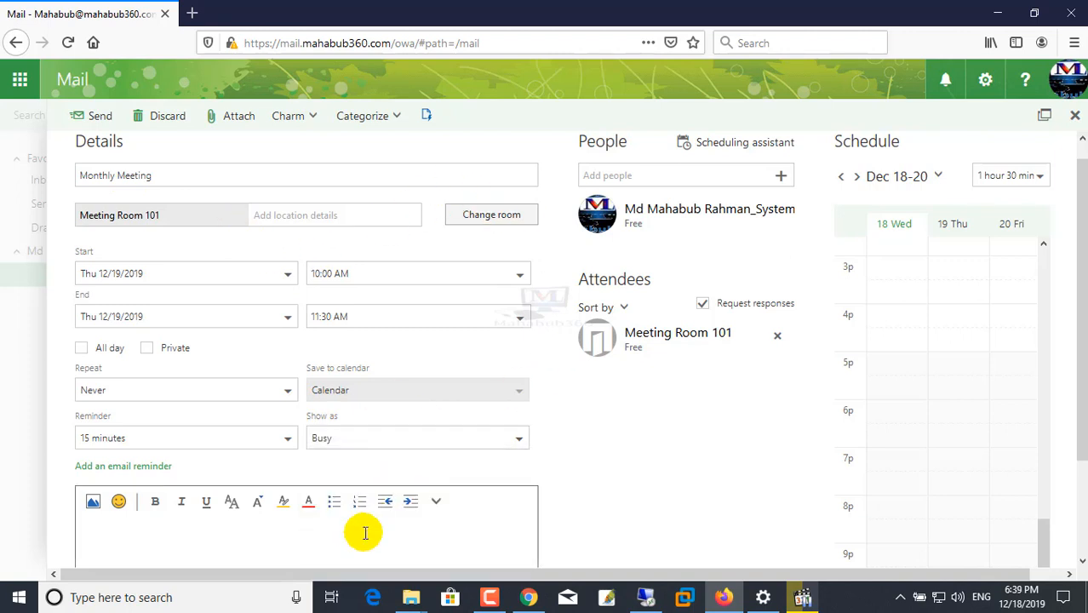
left_click(140, 467)
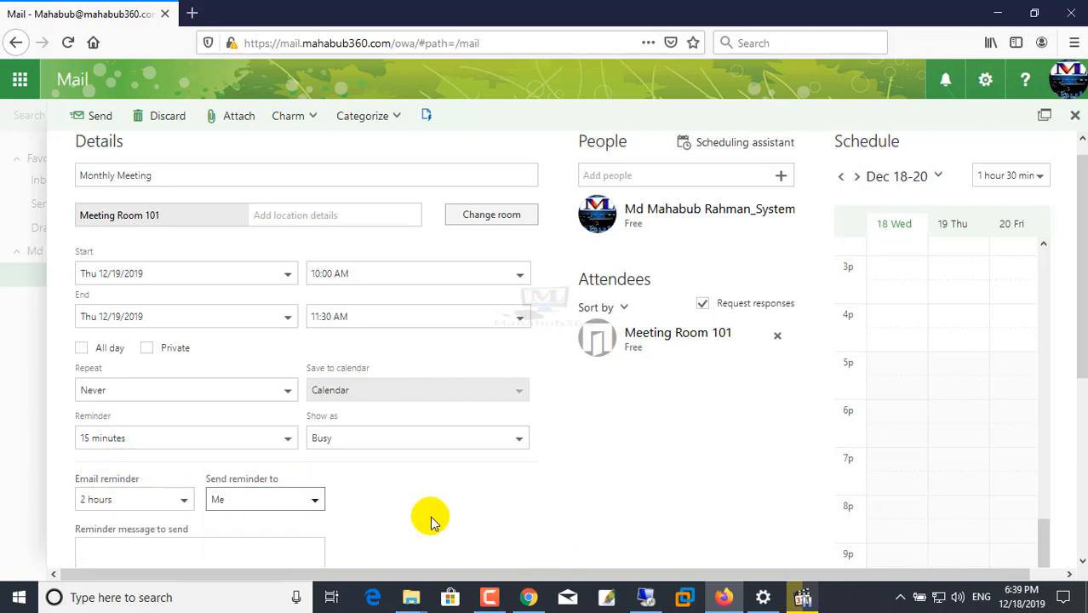
Switch the reminder recipients between All attendees and Me, then discard the email reminder.
scroll(177, 528, "down", 1)
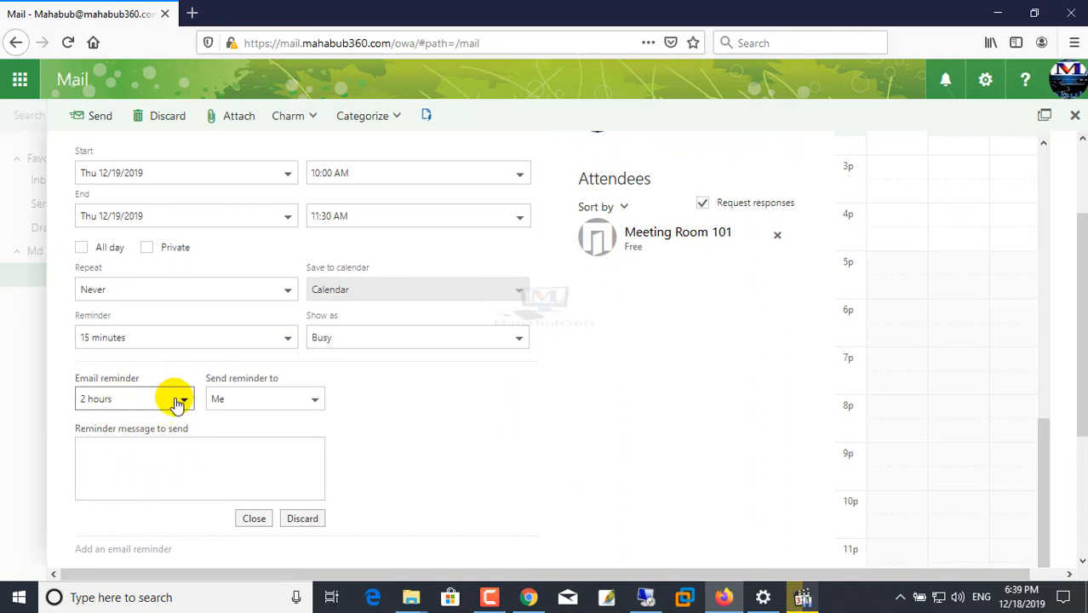
left_click(307, 412)
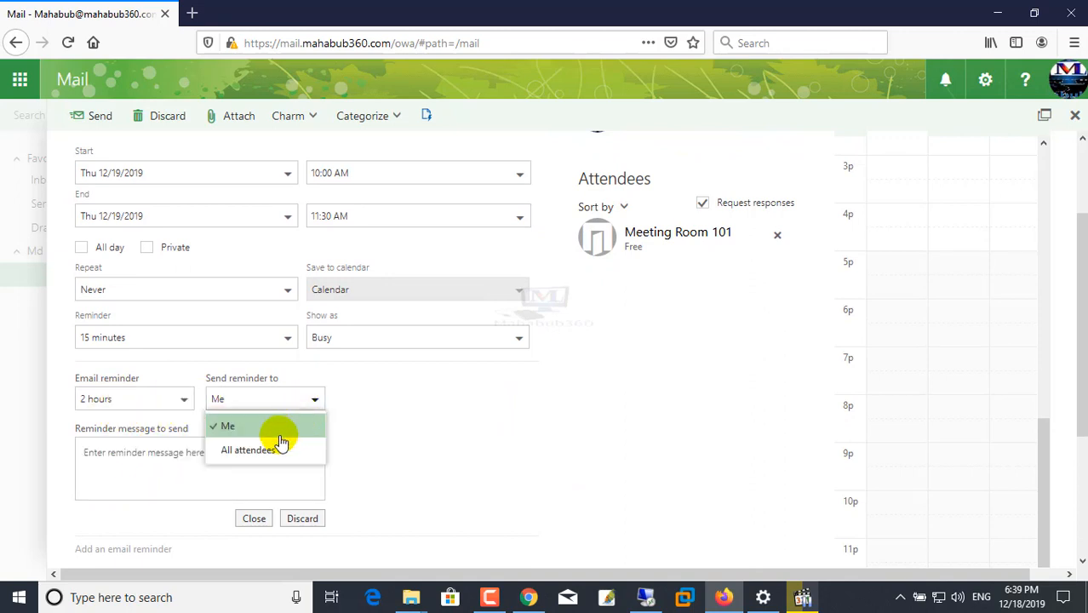
left_click(231, 456)
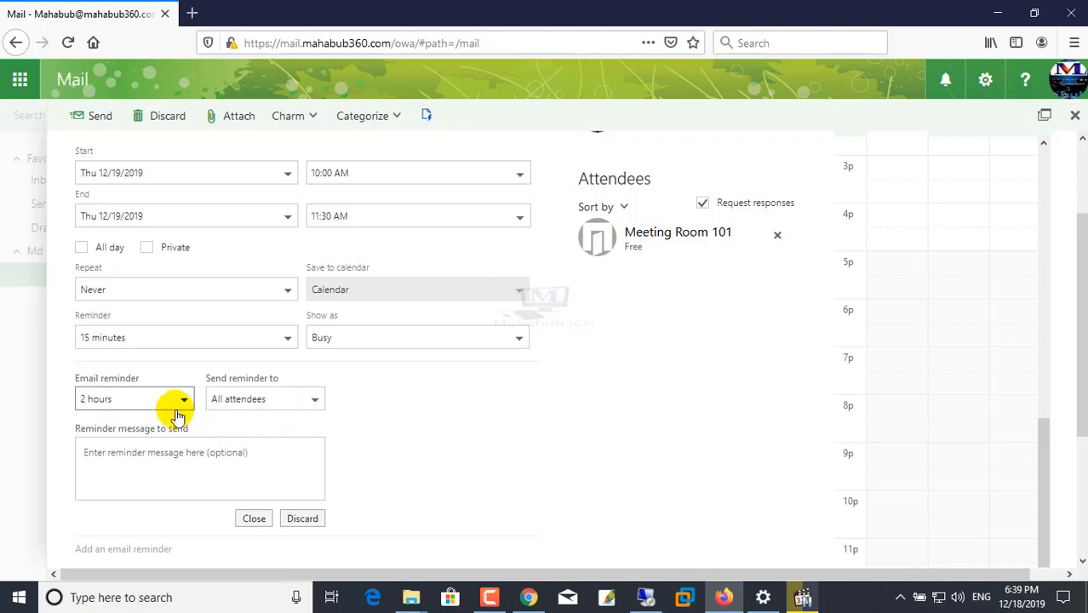
left_click(251, 396)
left_click(225, 429)
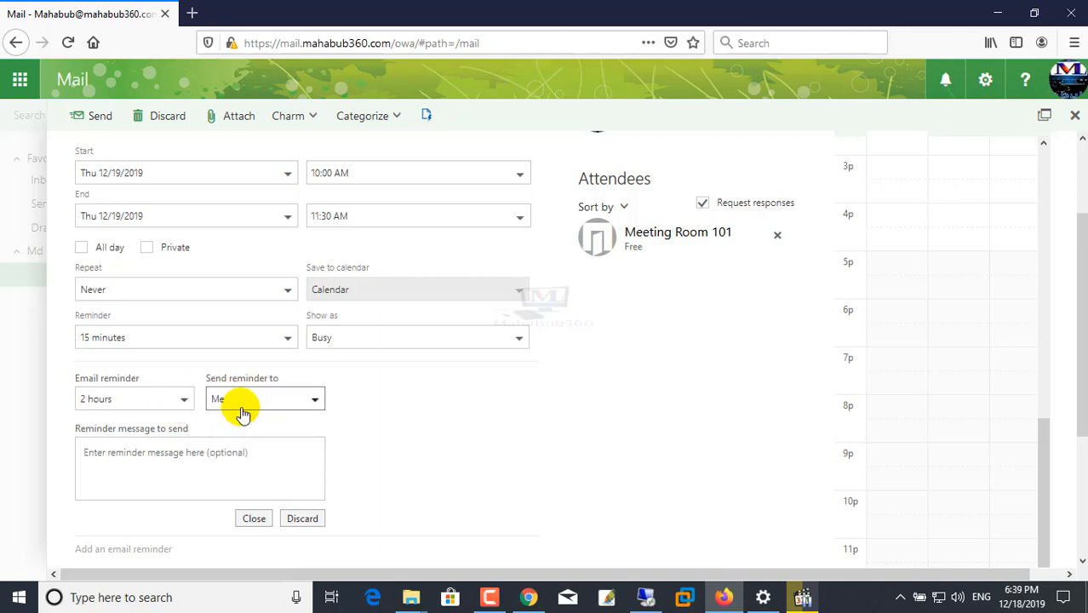
left_click(303, 520)
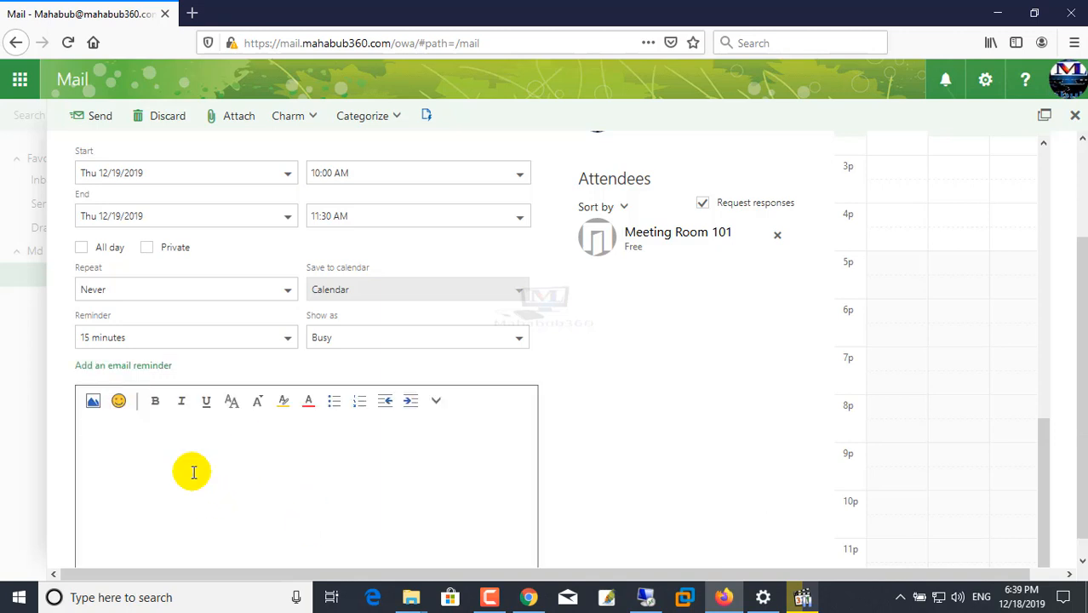
Retype the meeting body as 'Dear all, Please attend the monthly meeting.'.
scroll(681, 367, "up", 3)
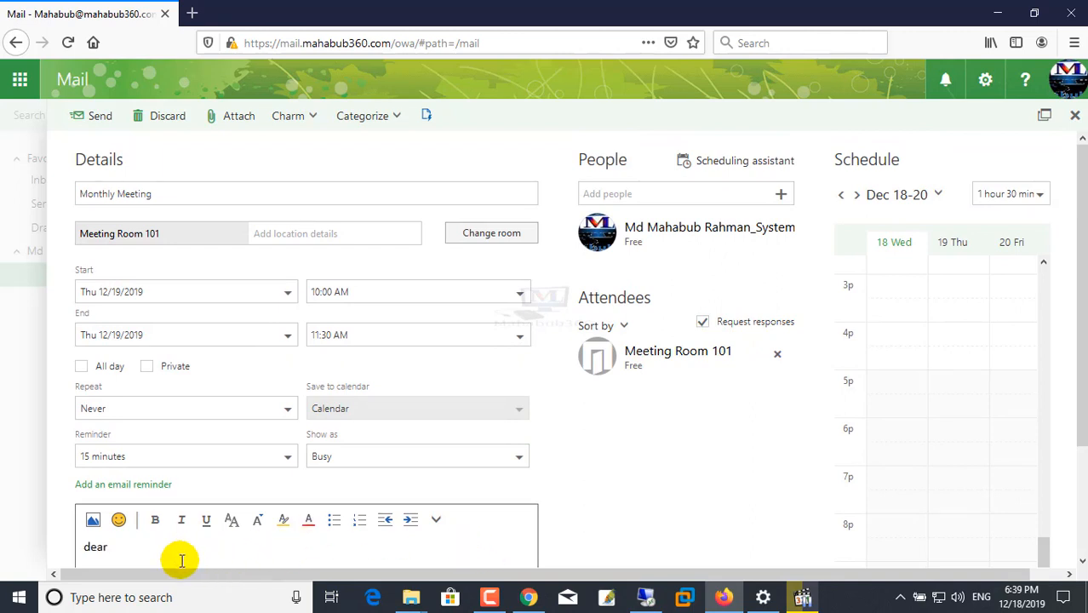
key("BackSpace")
key("BackSpace")
key("BackSpace")
key("BackSpace")
key("BackSpace")
type("De")
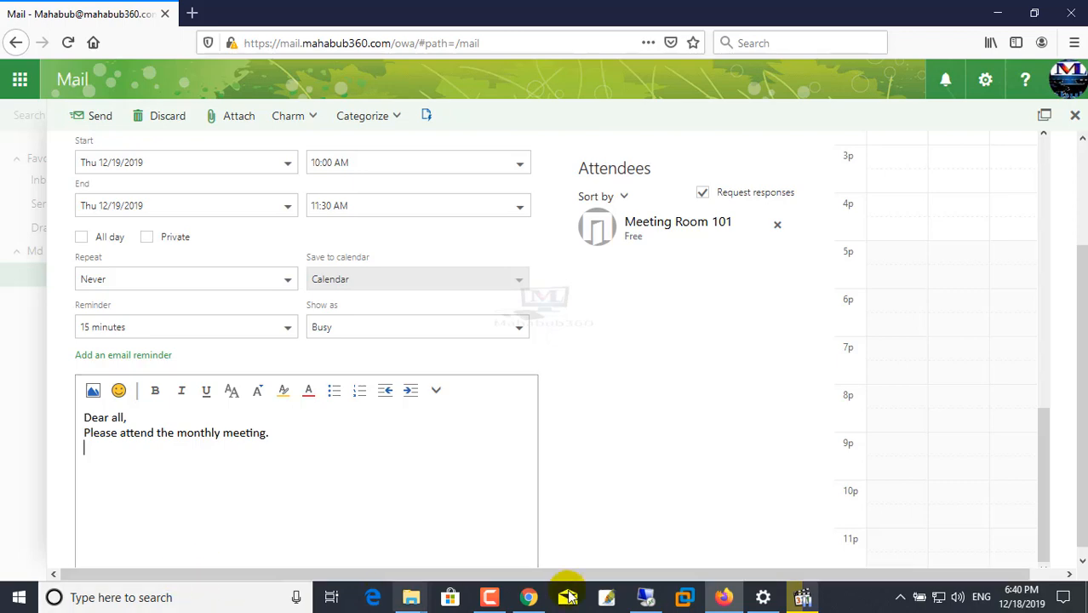
scroll(556, 402, "down", 1)
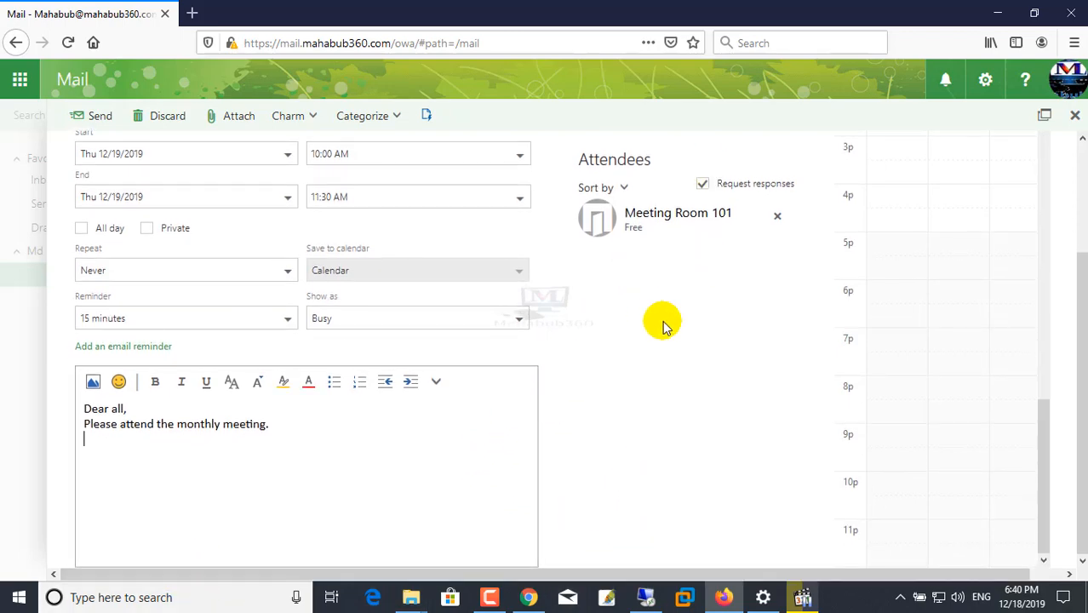
scroll(658, 362, "up", 3)
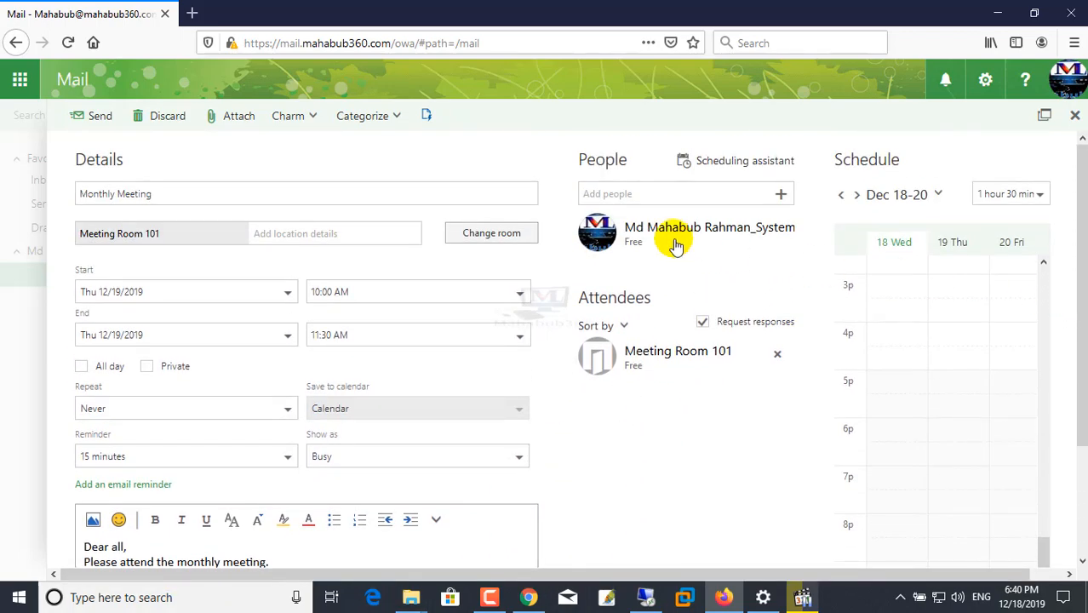
Add Accounts All, IT Support and Administrator as attendees, then bring up the full attendee picker.
left_click(691, 187)
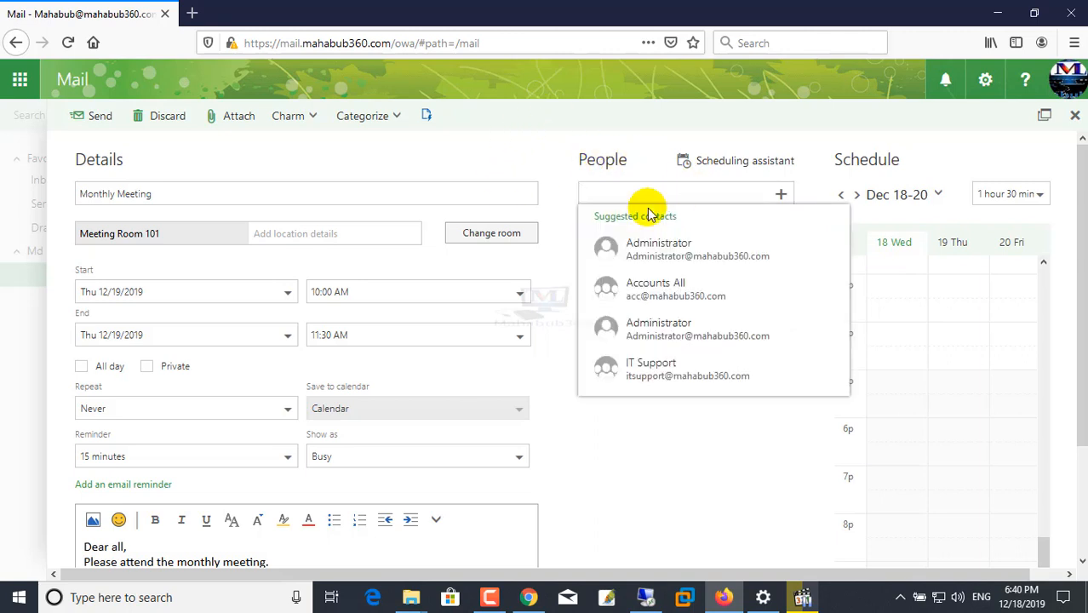
left_click(656, 291)
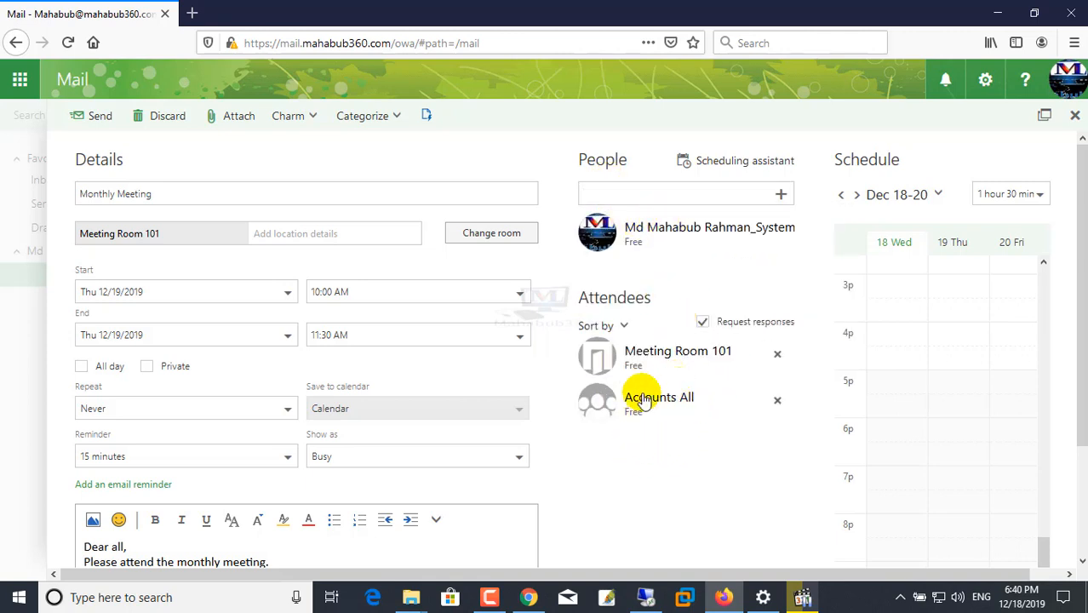
left_click(662, 197)
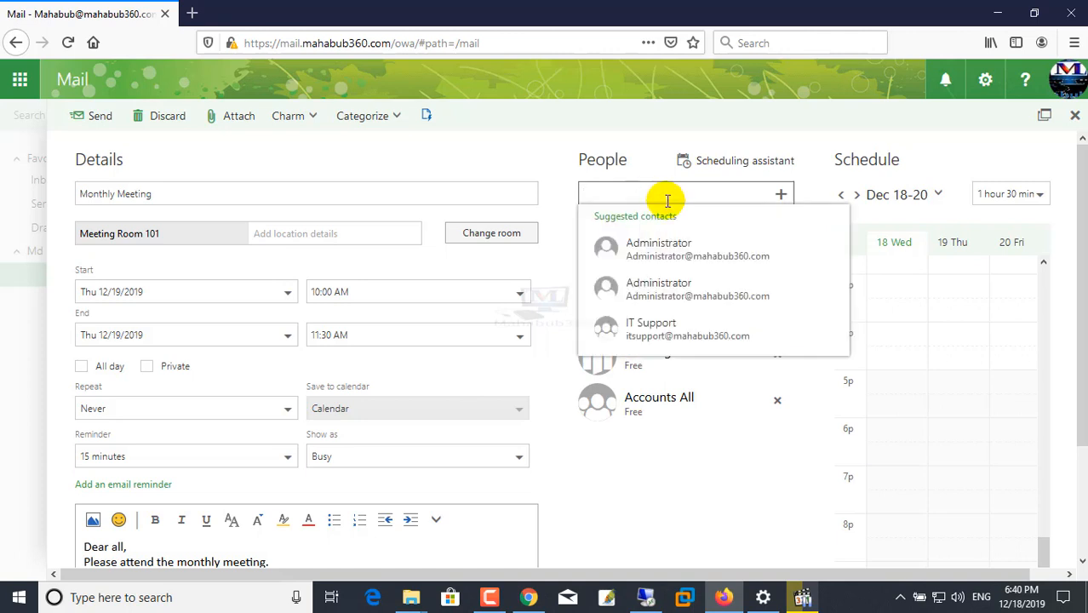
left_click(658, 331)
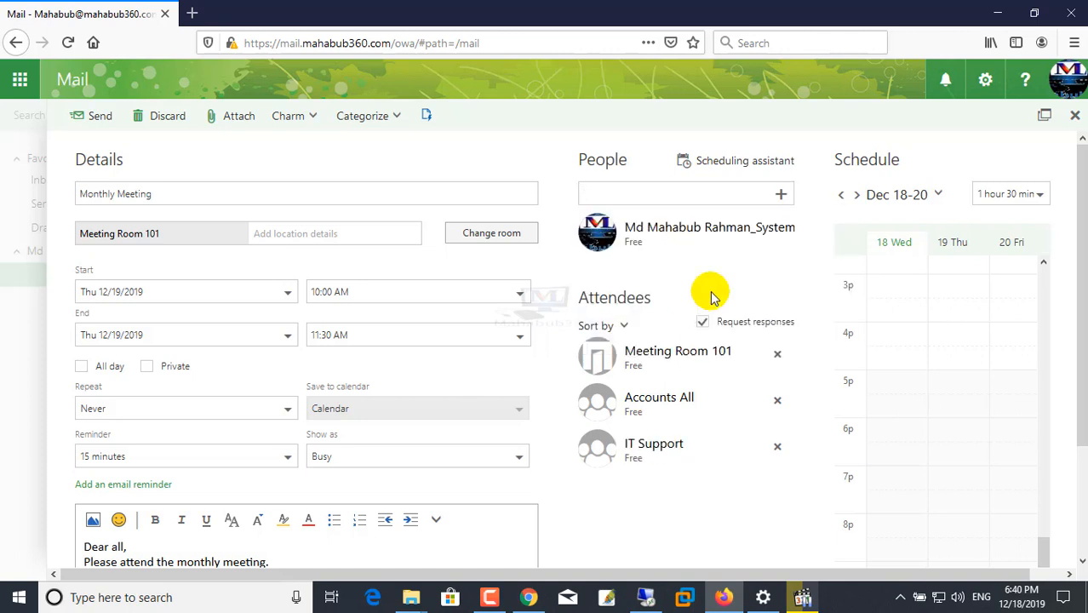
left_click(633, 193)
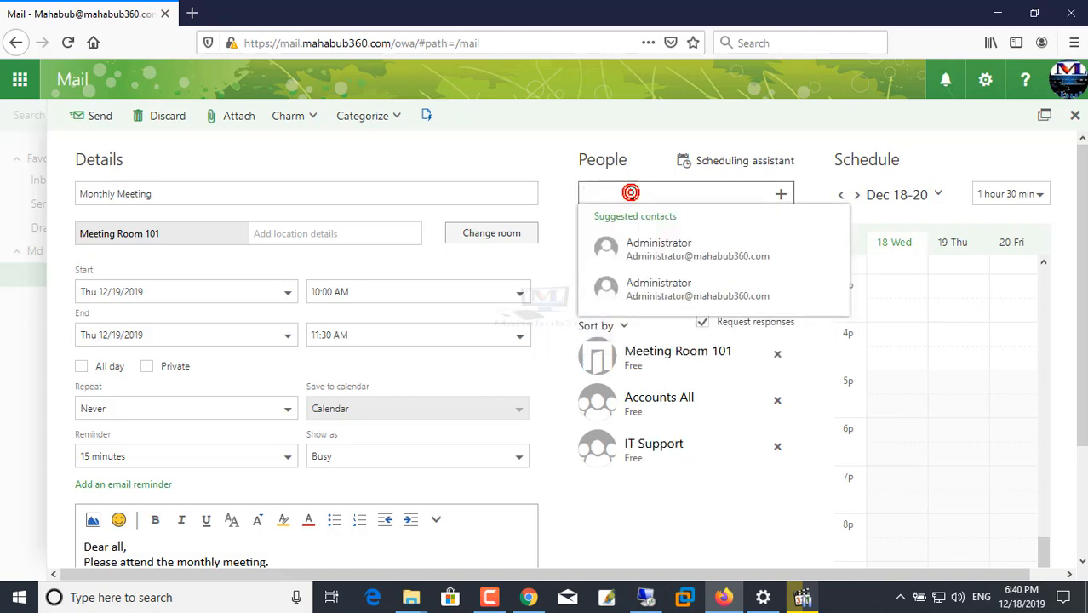
left_click(651, 294)
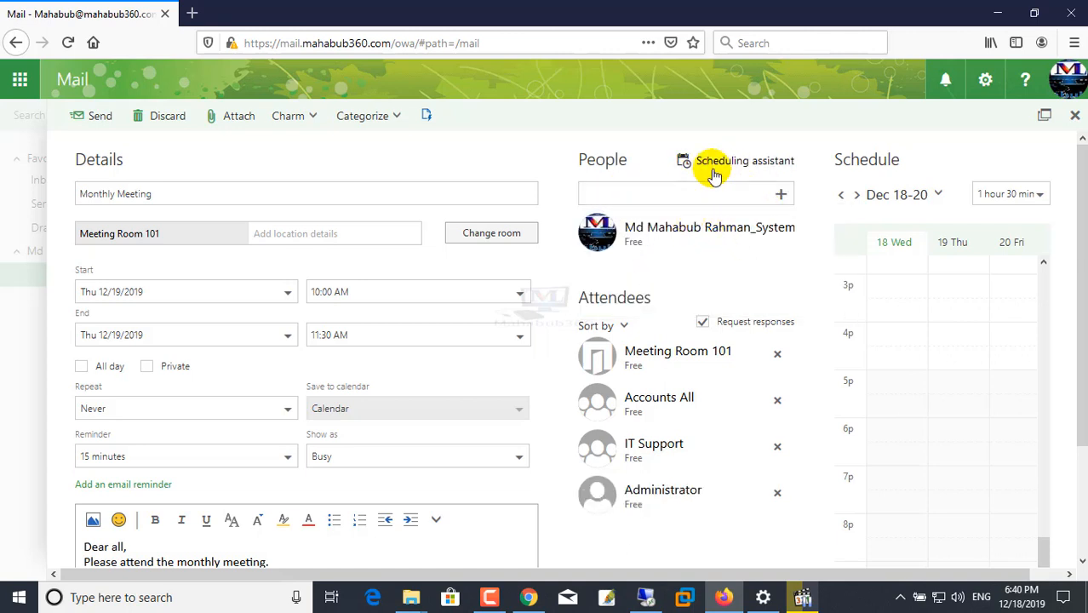
left_click(781, 197)
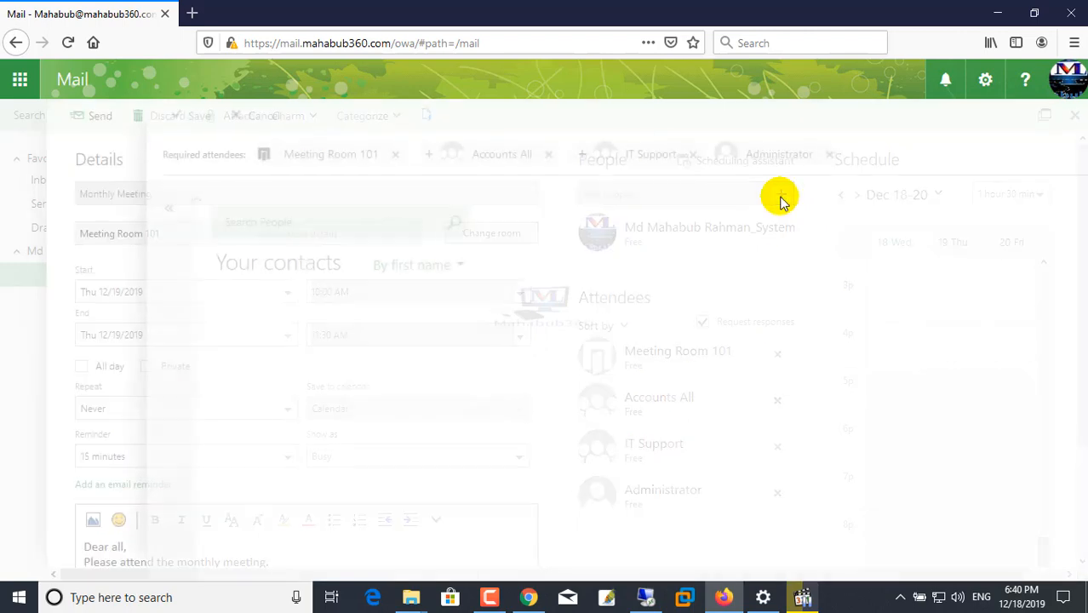
Add Meeting Room 101 and Prijector from the Directory as required attendees, then save.
left_click(164, 212)
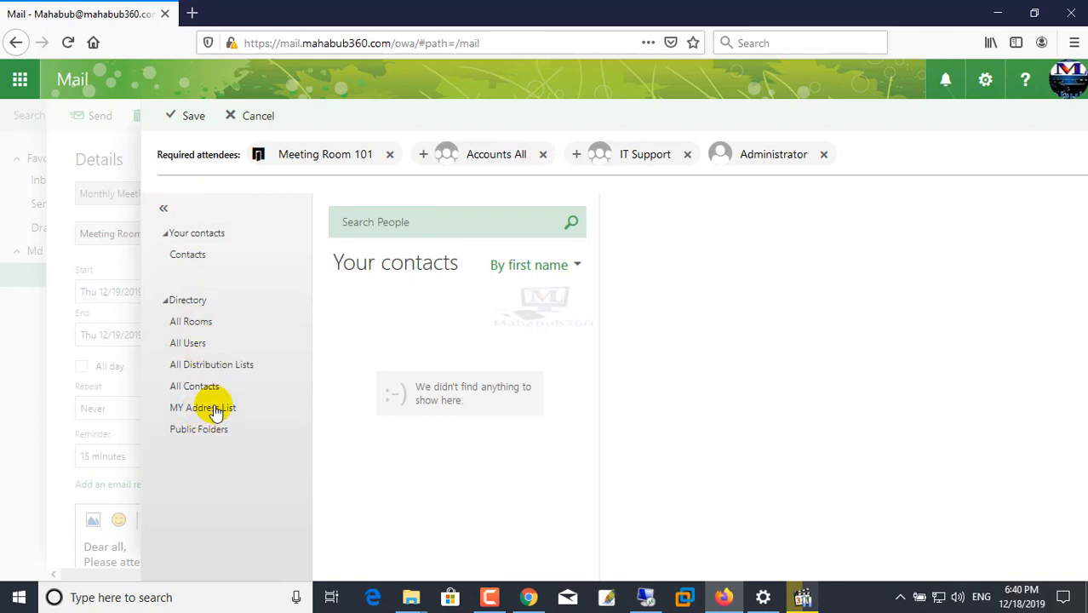
left_click(188, 301)
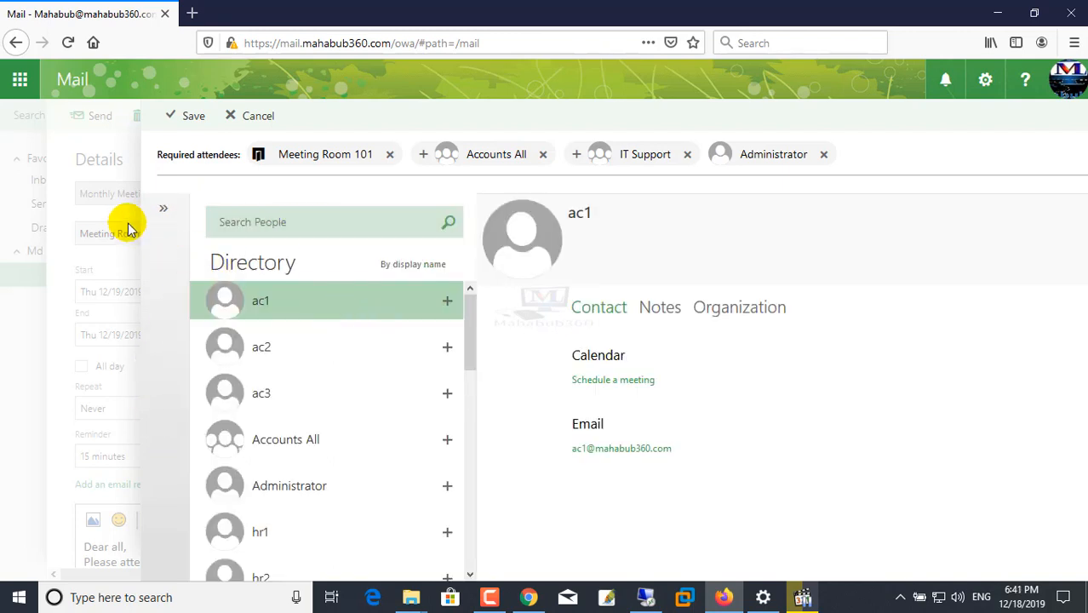
left_click(163, 209)
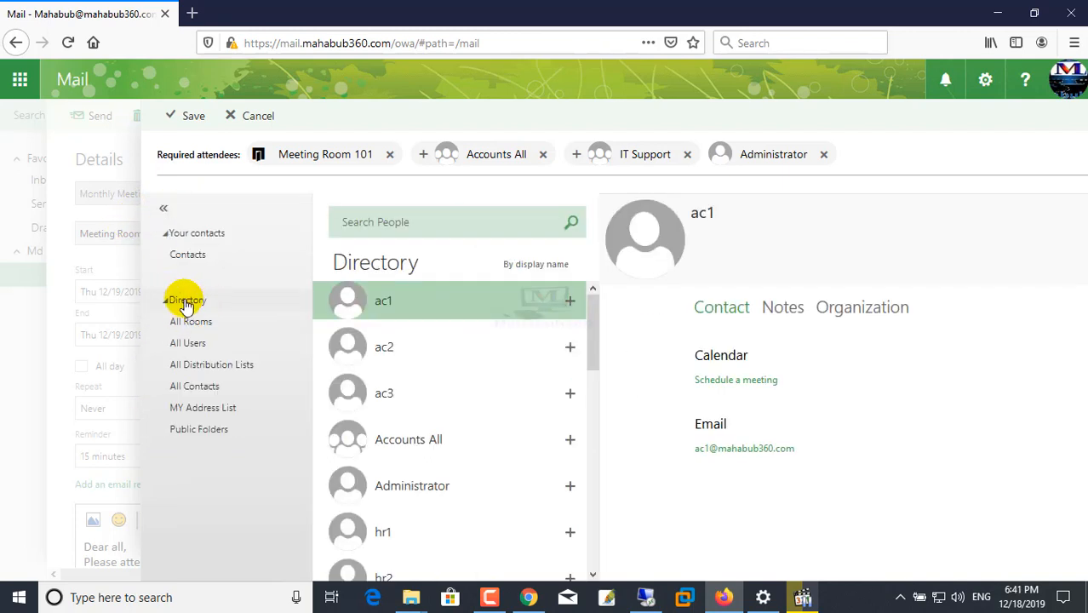
left_click(186, 302)
left_click_drag(471, 327, 464, 447)
left_click(289, 455)
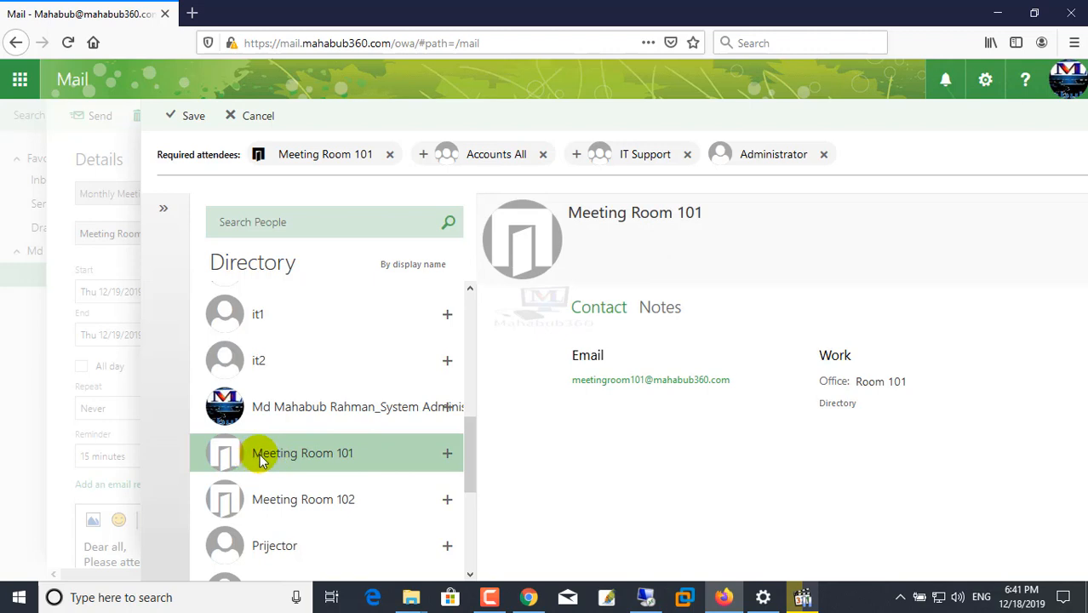
double_click(260, 454)
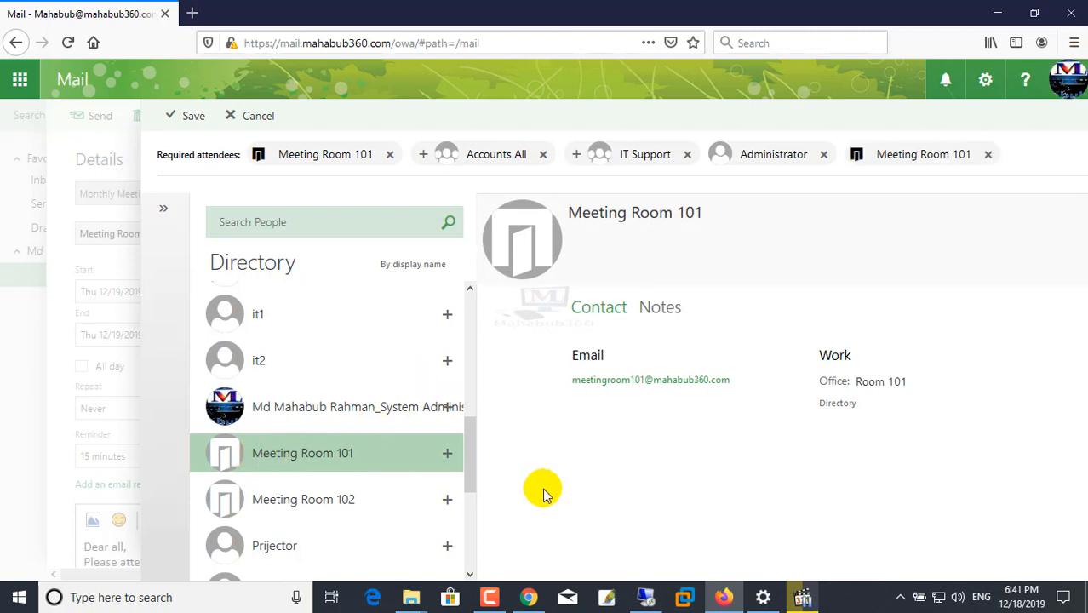
left_click(266, 557)
double_click(226, 544)
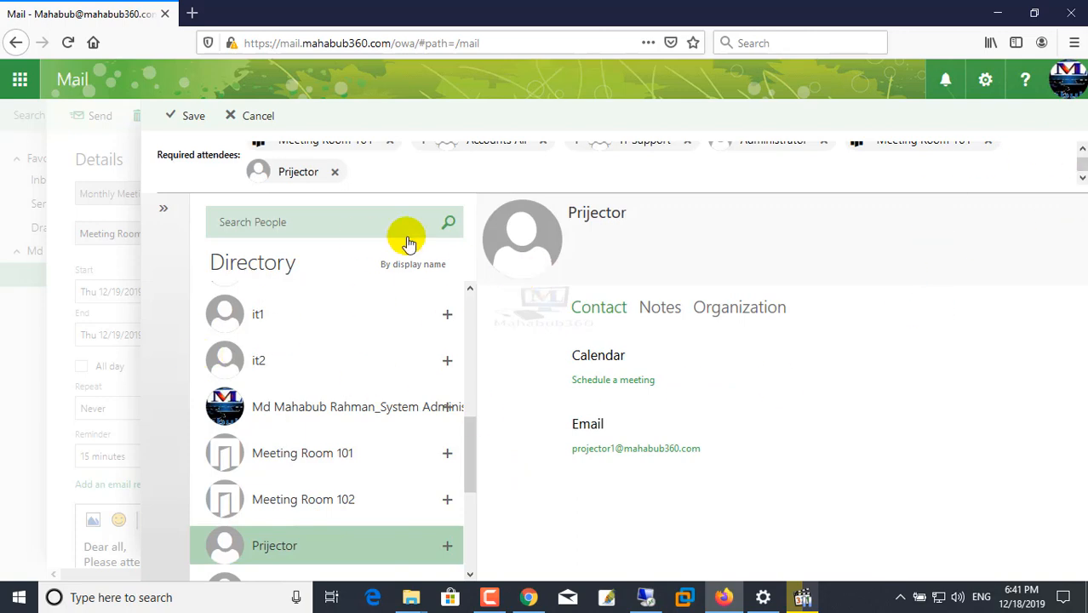
left_click(190, 122)
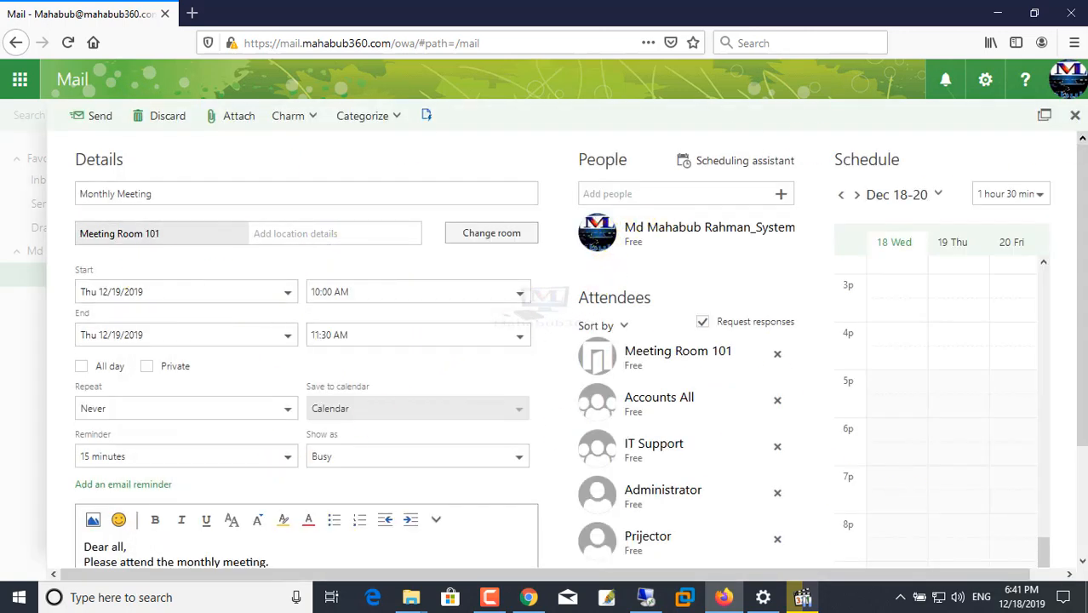
Search the directory for 'hr' and add hr1 to the Monthly Meeting.
scroll(1063, 434, "down", 3)
scroll(1069, 375, "up", 3)
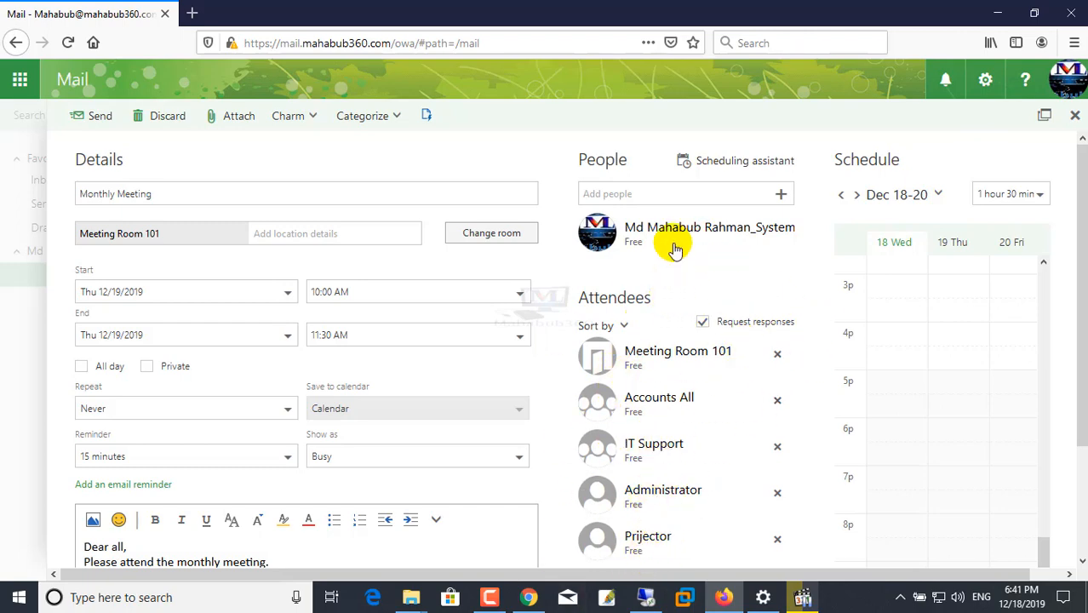
left_click(646, 194)
type("hr")
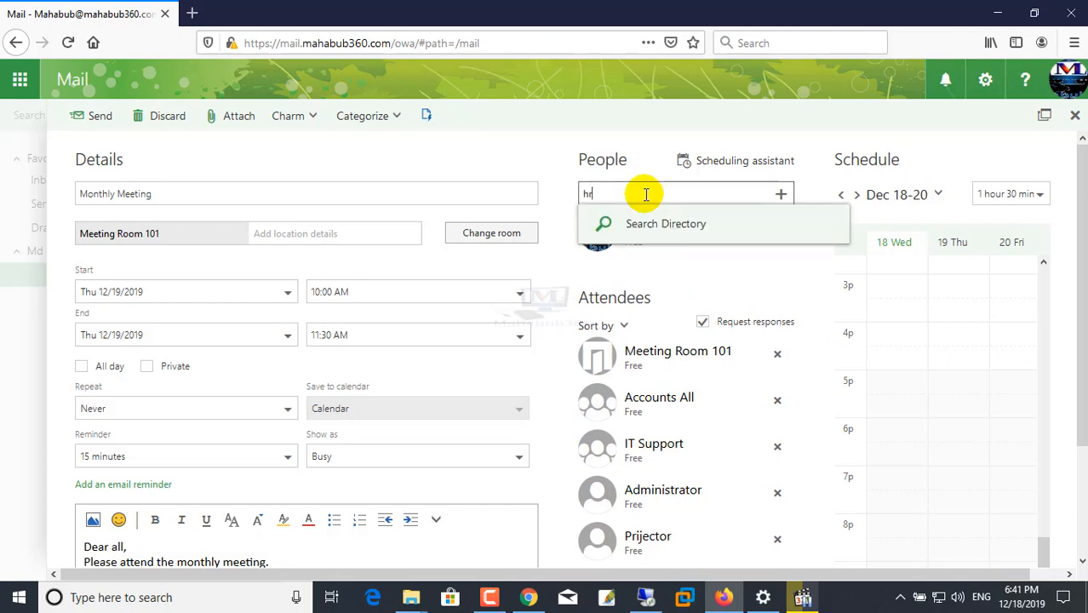
left_click(646, 224)
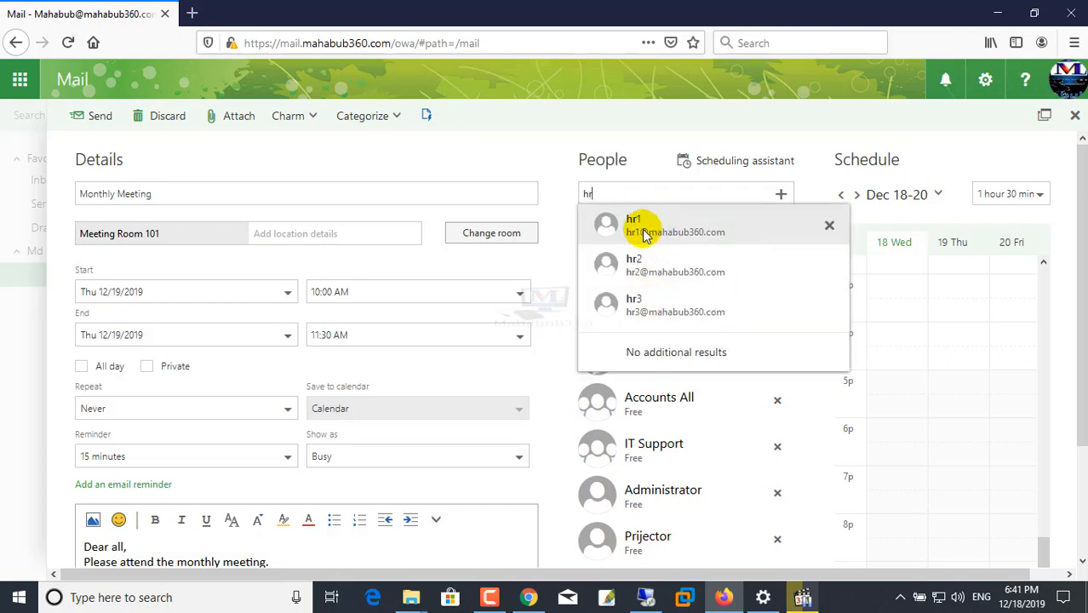
left_click(645, 235)
Add the second and third HR users from the full attendee picker.
left_click(647, 194)
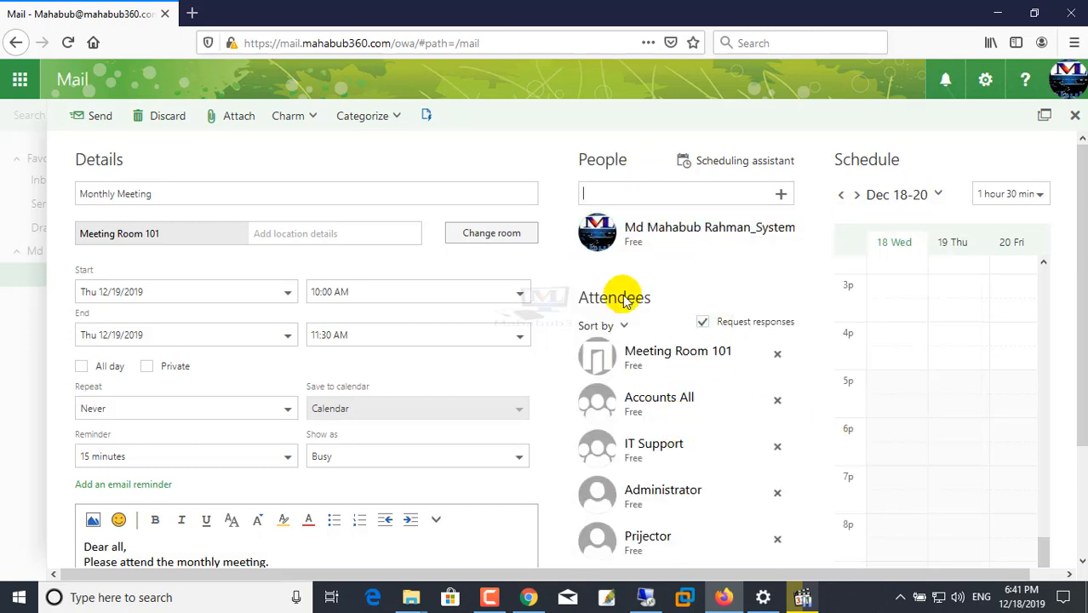
left_click(781, 195)
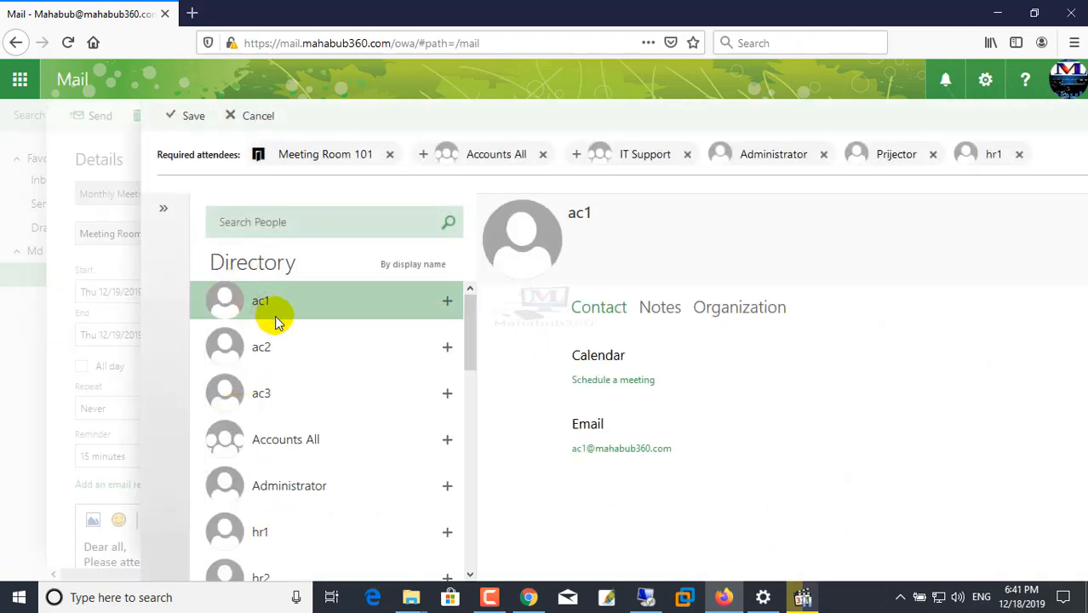
scroll(471, 339, "down", 5)
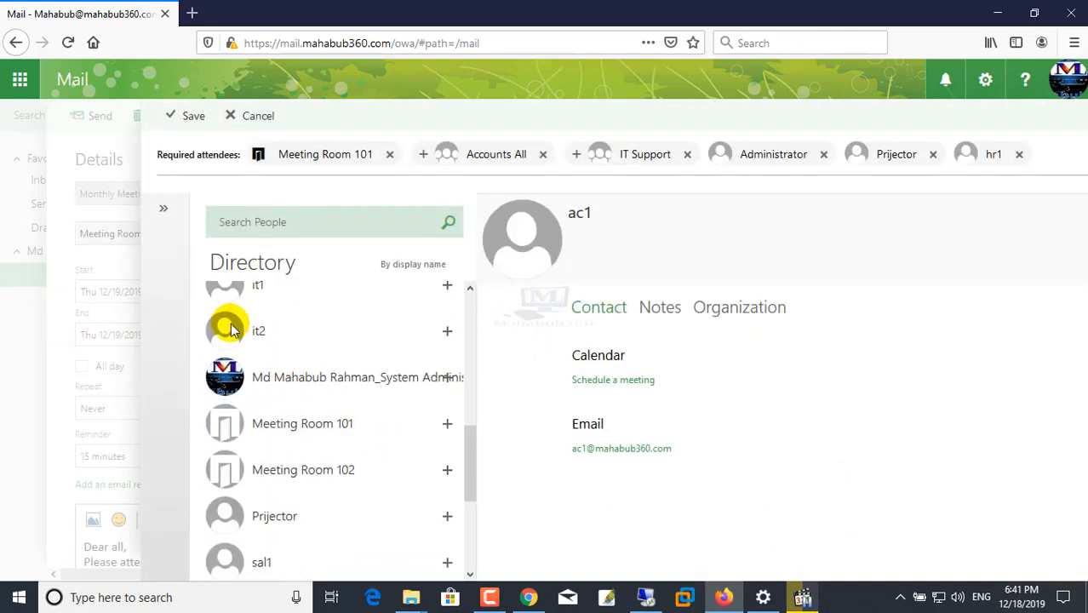
scroll(471, 473, "up", 3)
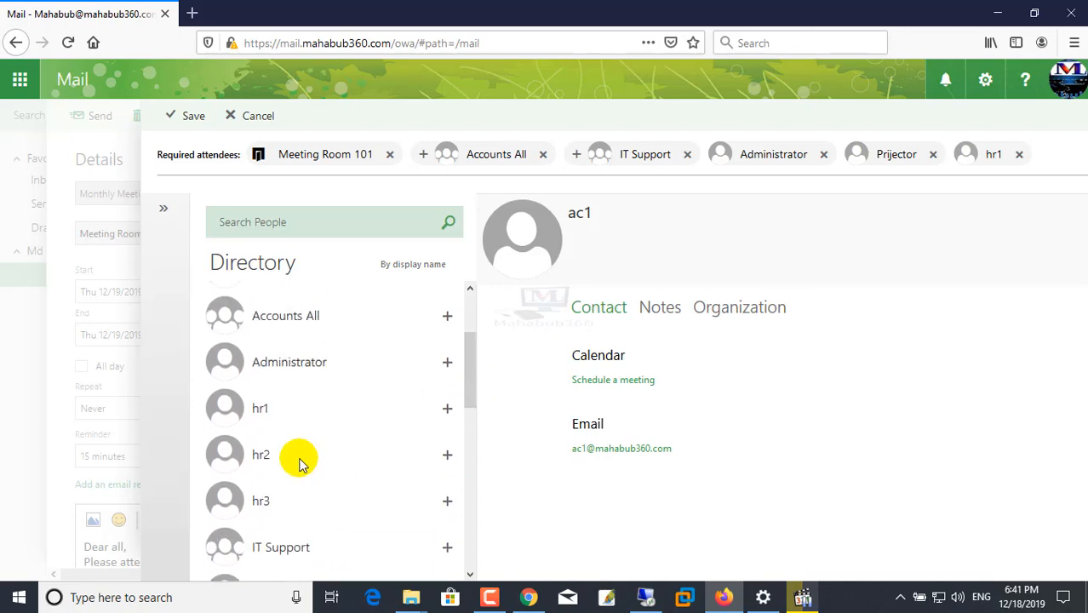
double_click(261, 451)
double_click(258, 503)
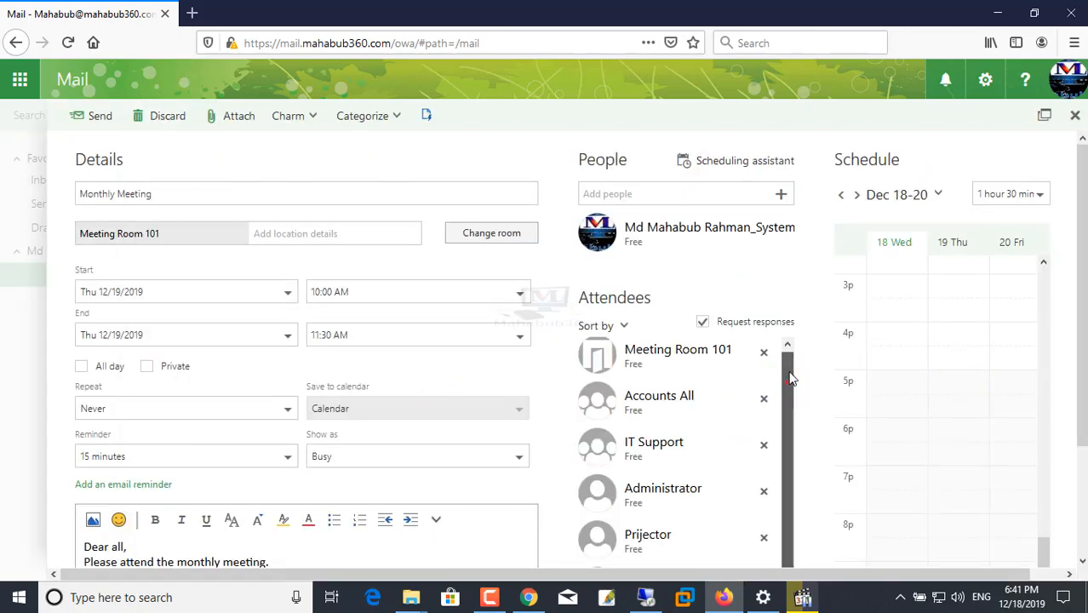
Send the Monthly Meeting request and open the acceptance conversation in the Inbox.
left_click(98, 117)
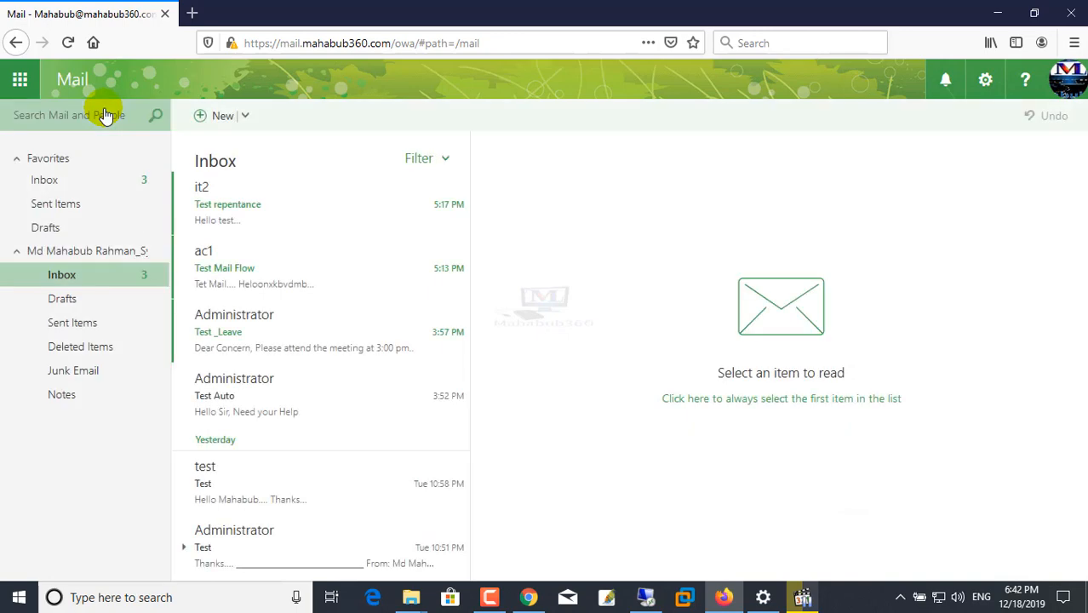
left_click(49, 181)
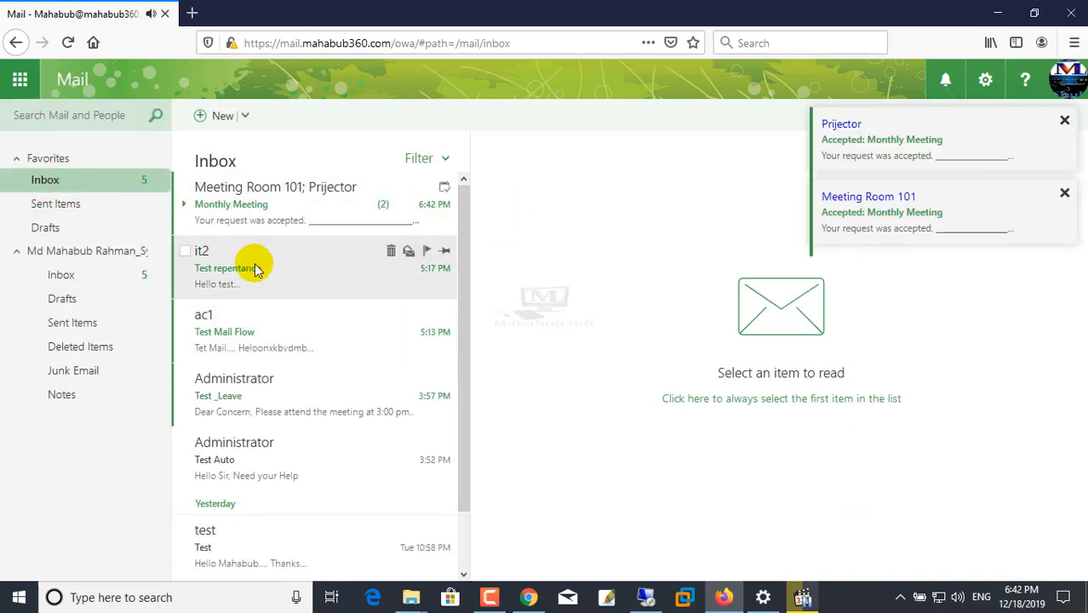
left_click(258, 218)
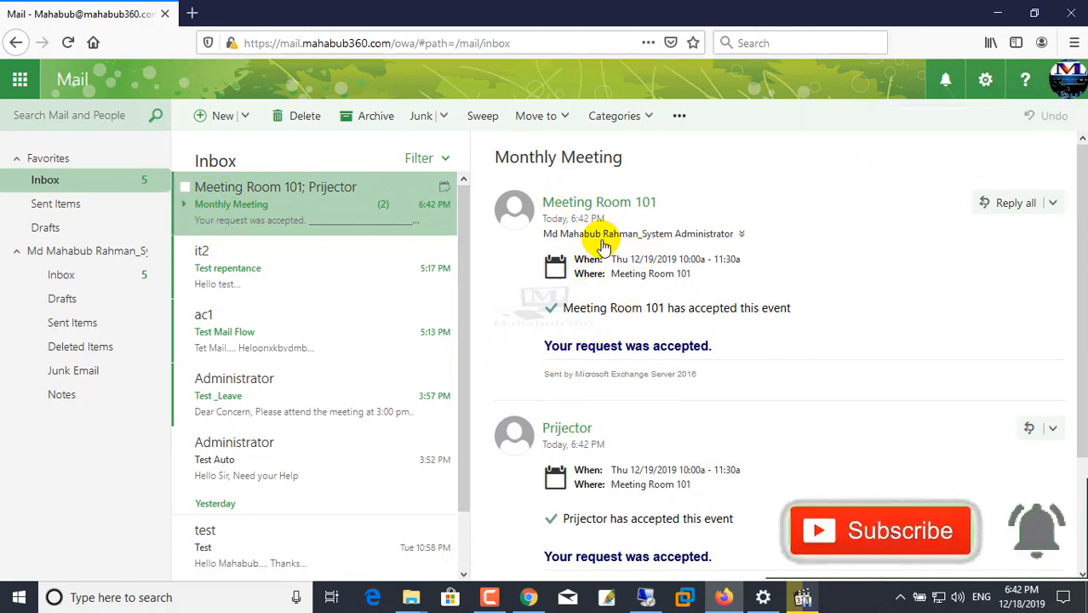
left_click(587, 205)
left_click(510, 296)
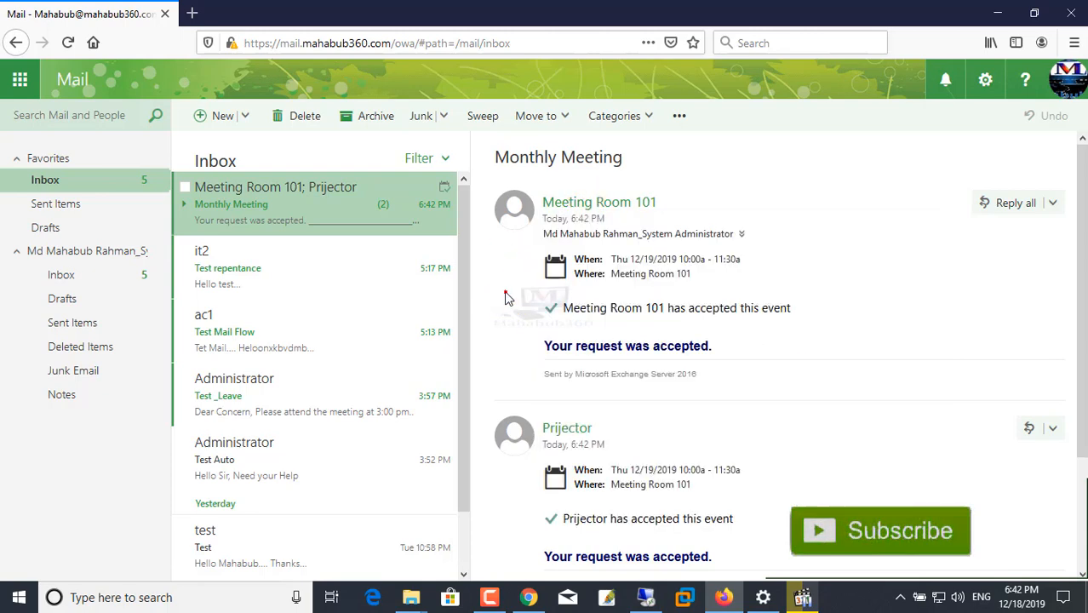
Review Meeting Room 101's acceptance in a separate message window, then close it.
scroll(750, 494, "down", 2)
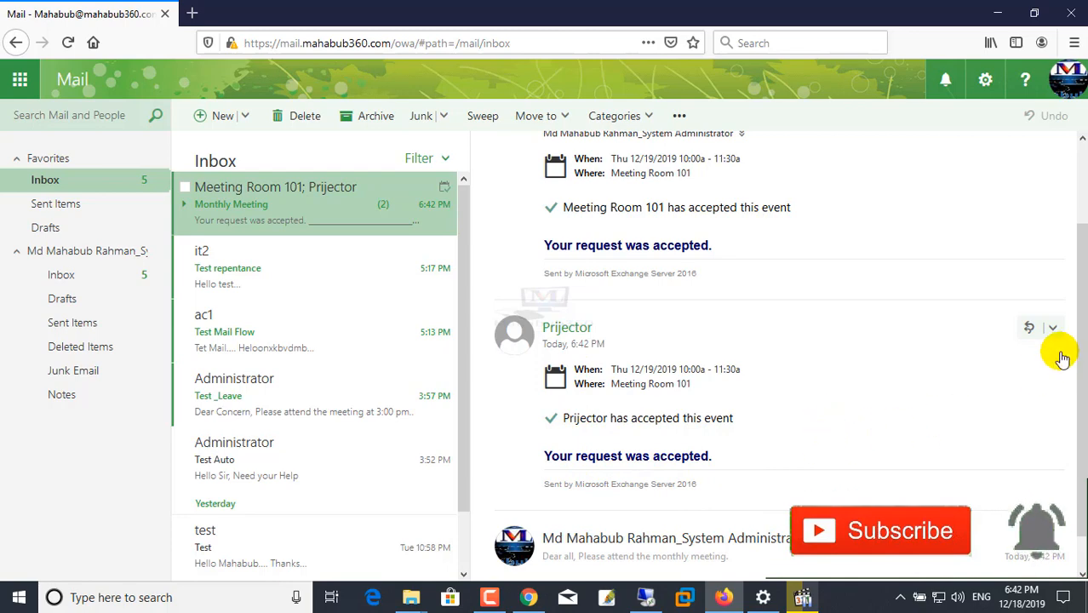
scroll(1073, 485, "down", 1)
left_click_drag(1073, 486, 1069, 76)
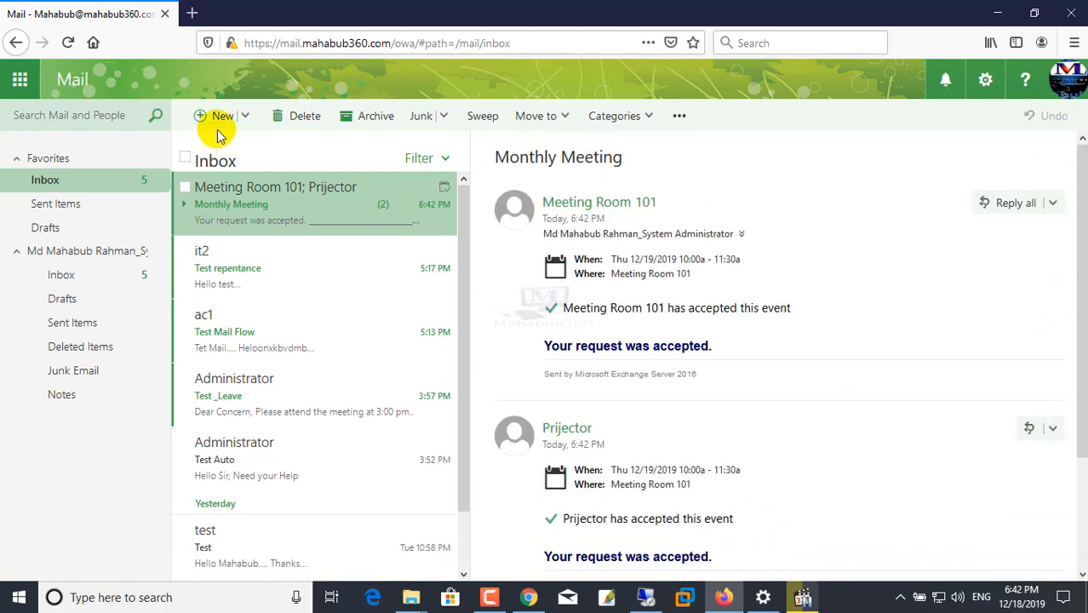
double_click(261, 191)
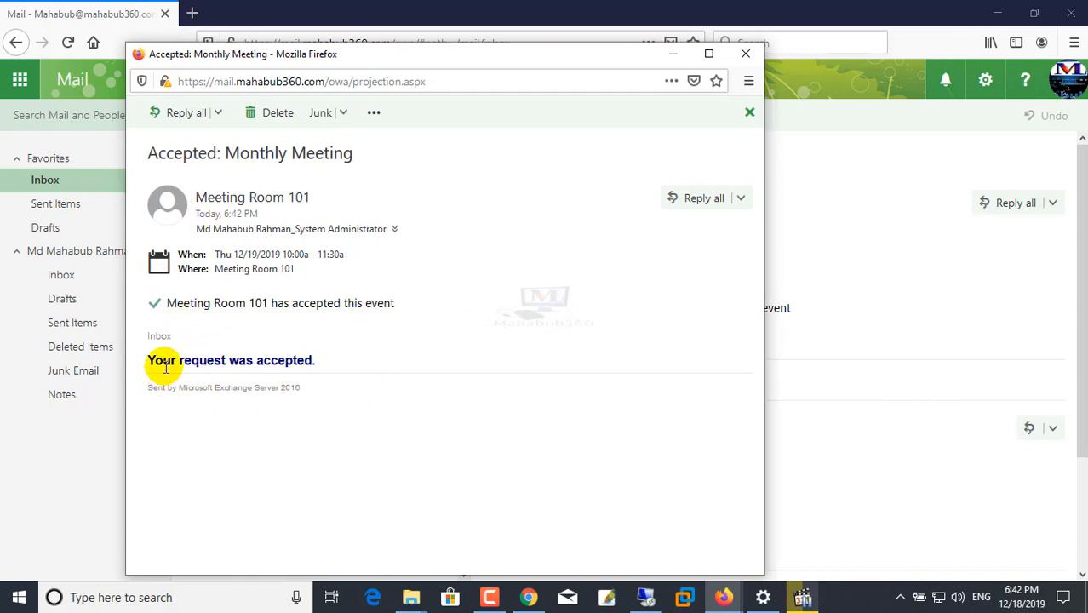
left_click(246, 230)
left_click(158, 426)
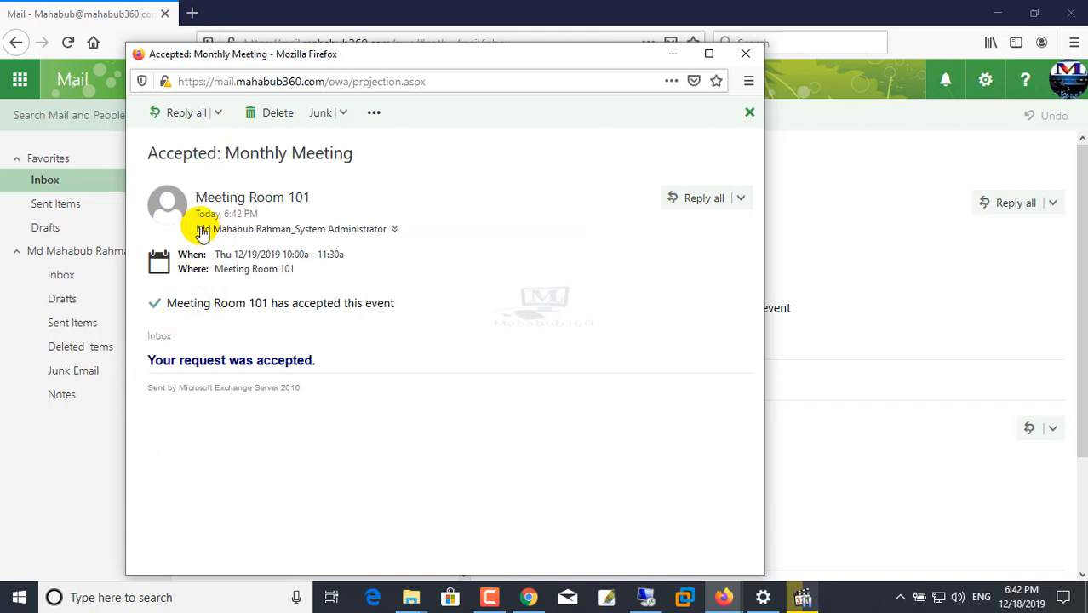
left_click(856, 328)
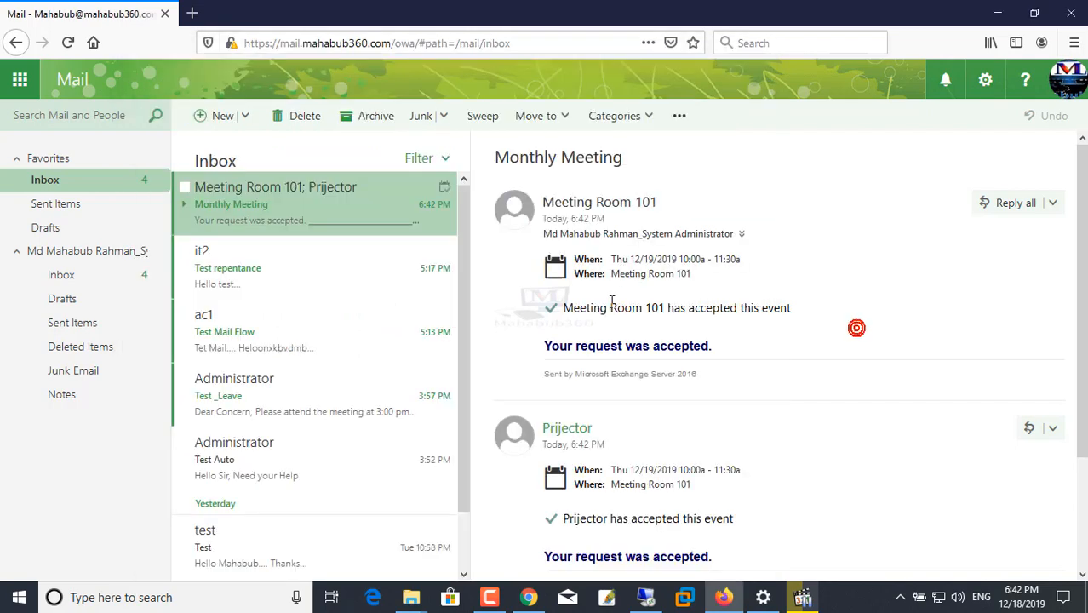
Check the organizer's and Meeting Room 101's contact details on the invitation.
left_click(587, 234)
left_click(588, 206)
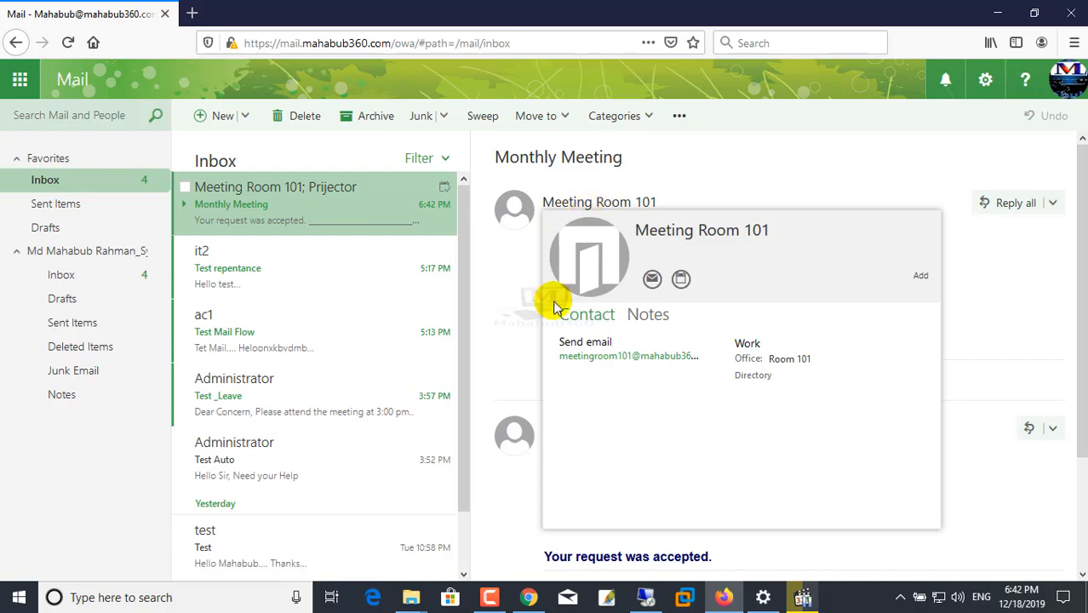
left_click(526, 342)
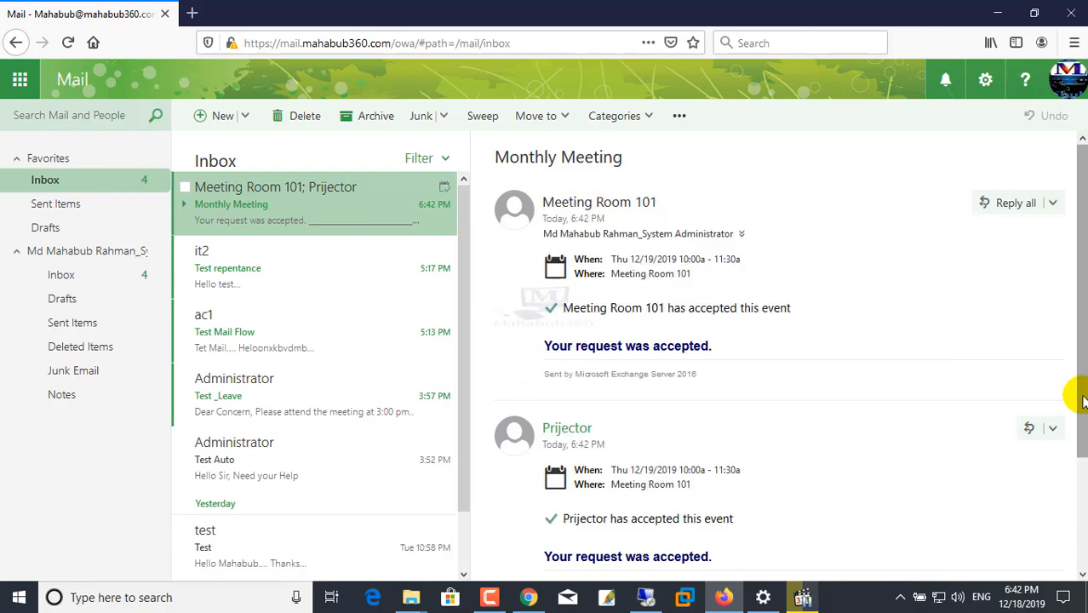
scroll(1083, 401, "down", 3)
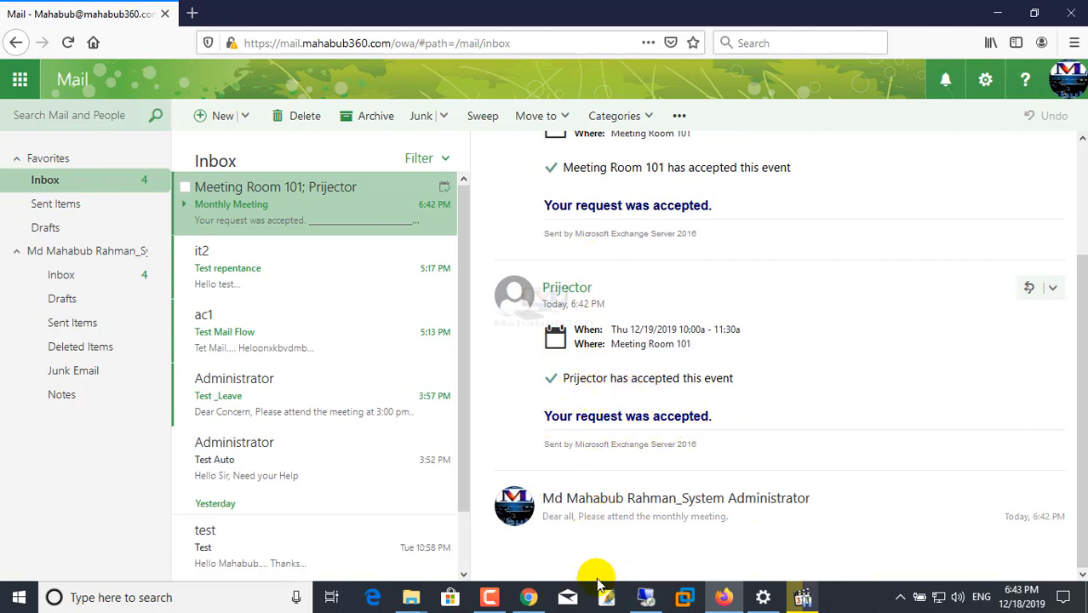
left_click(615, 505)
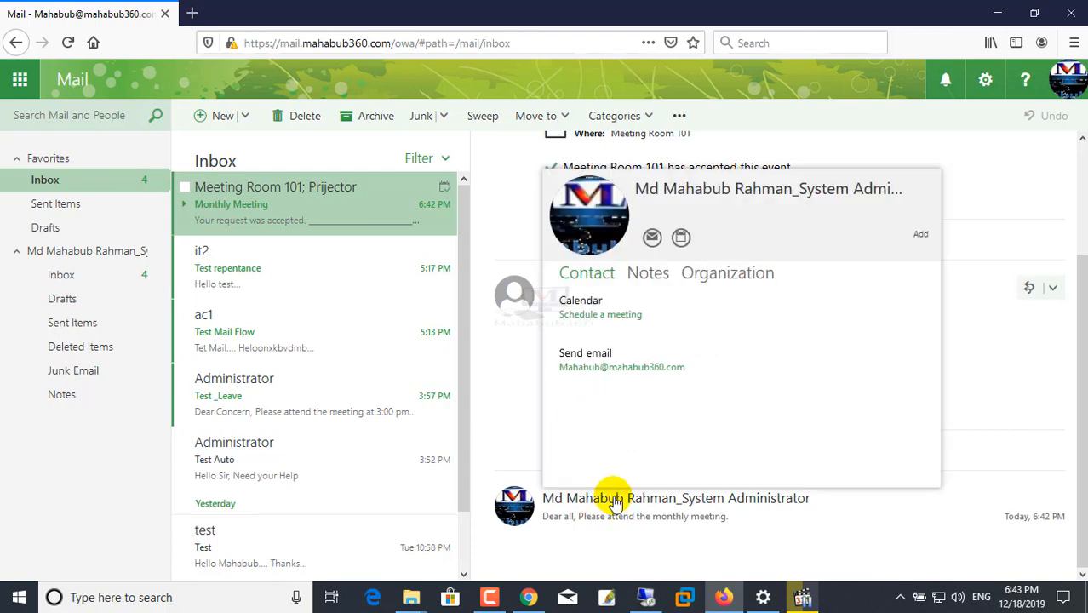
scroll(1064, 369, "up", 2)
scroll(1030, 490, "down", 2)
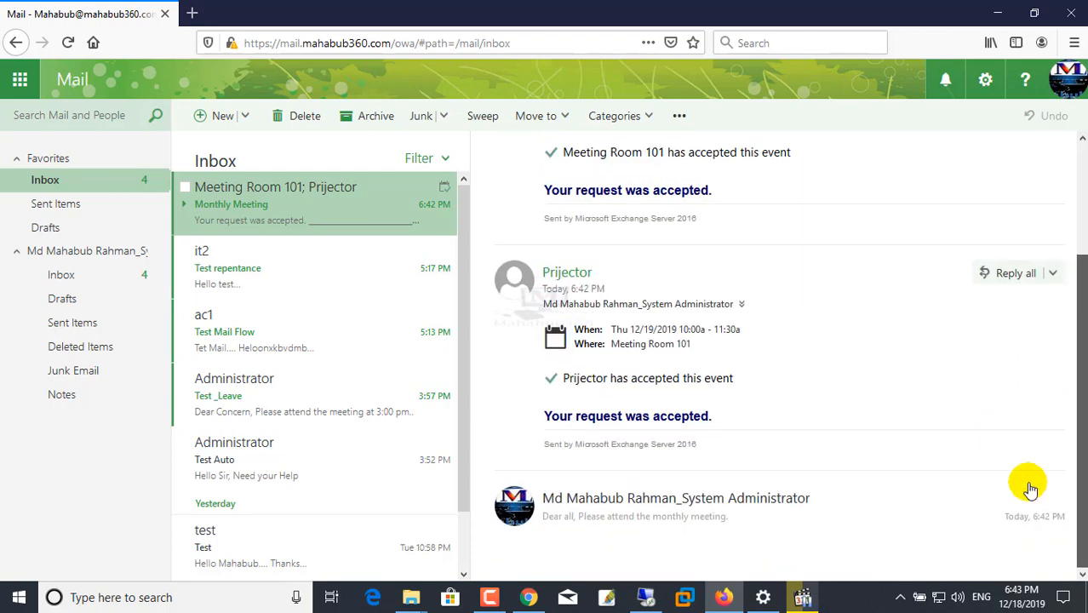
left_click_drag(1023, 438, 1082, 286)
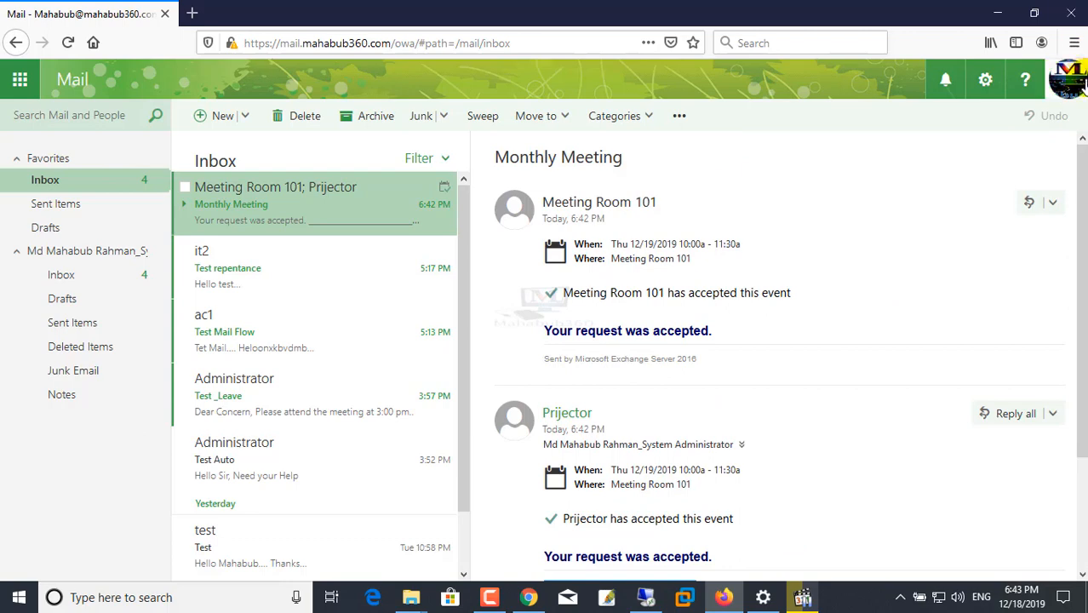
left_click(1075, 81)
Sign out of the organizer's mailbox and sign in as the invitee.
left_click(883, 252)
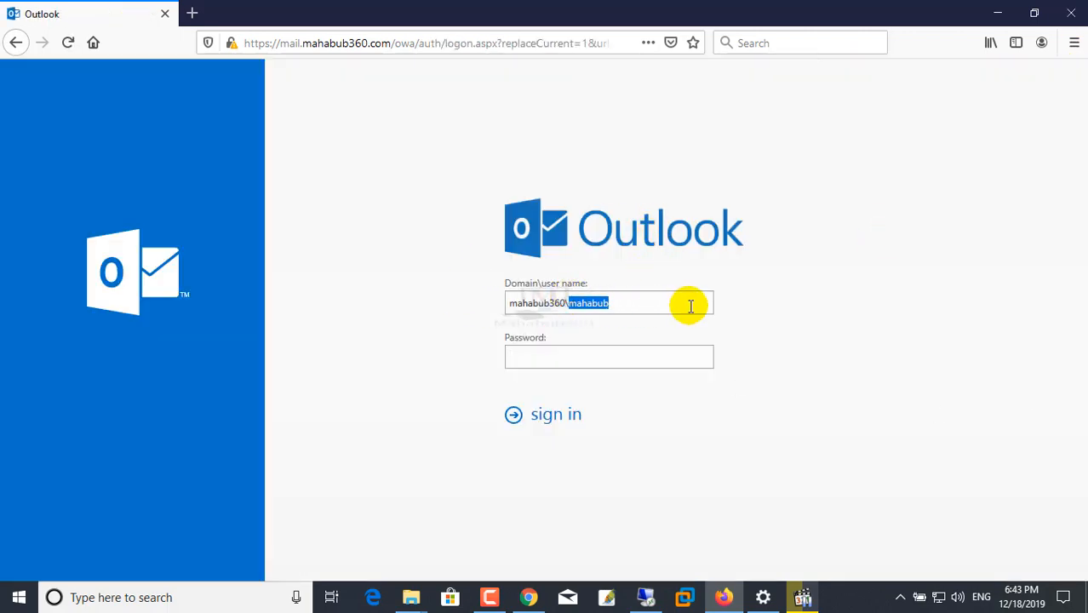
type("1")
left_click(598, 358)
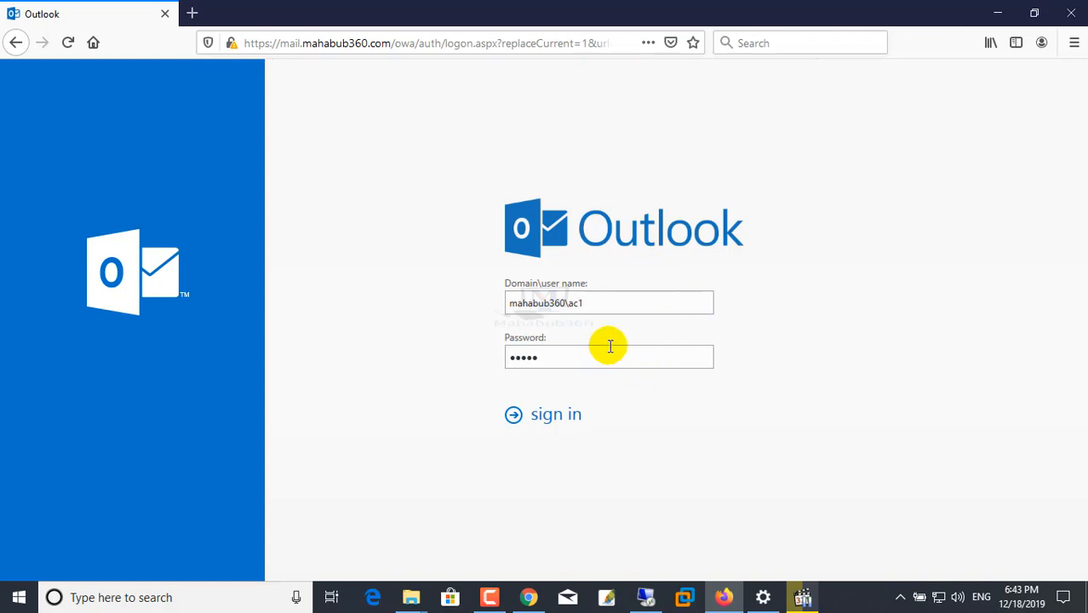
key("Return")
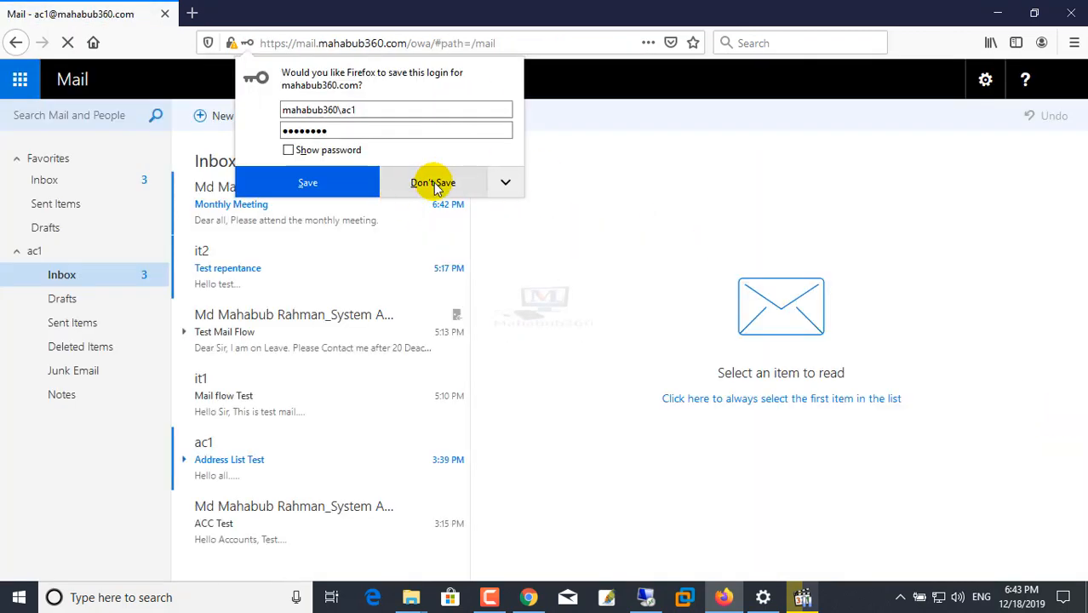
left_click(433, 185)
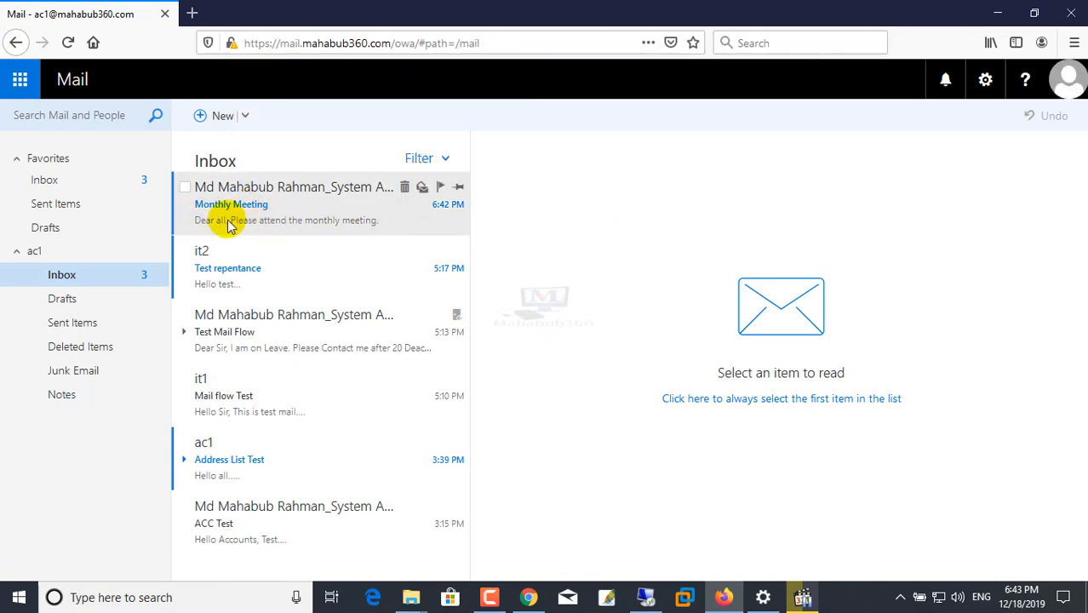
Accept the Monthly Meeting request and send the response immediately.
left_click(254, 218)
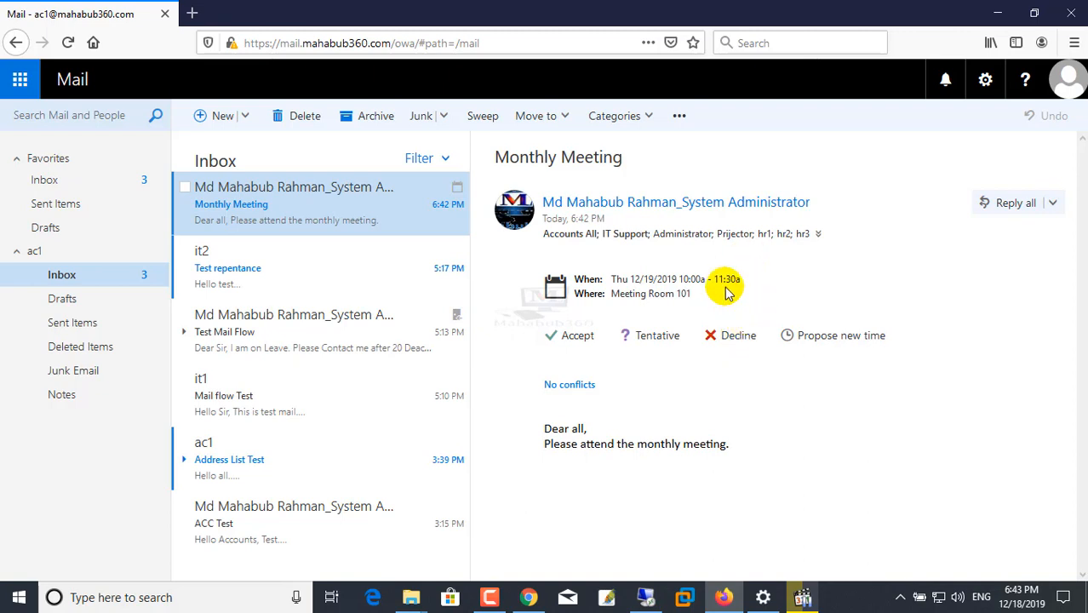
left_click(826, 340)
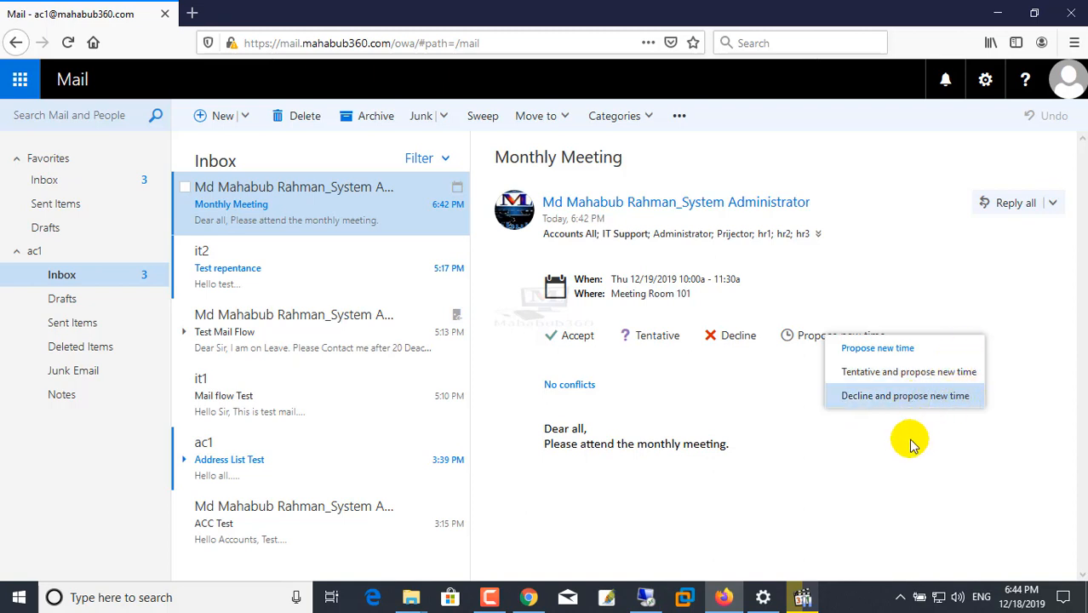
left_click(750, 407)
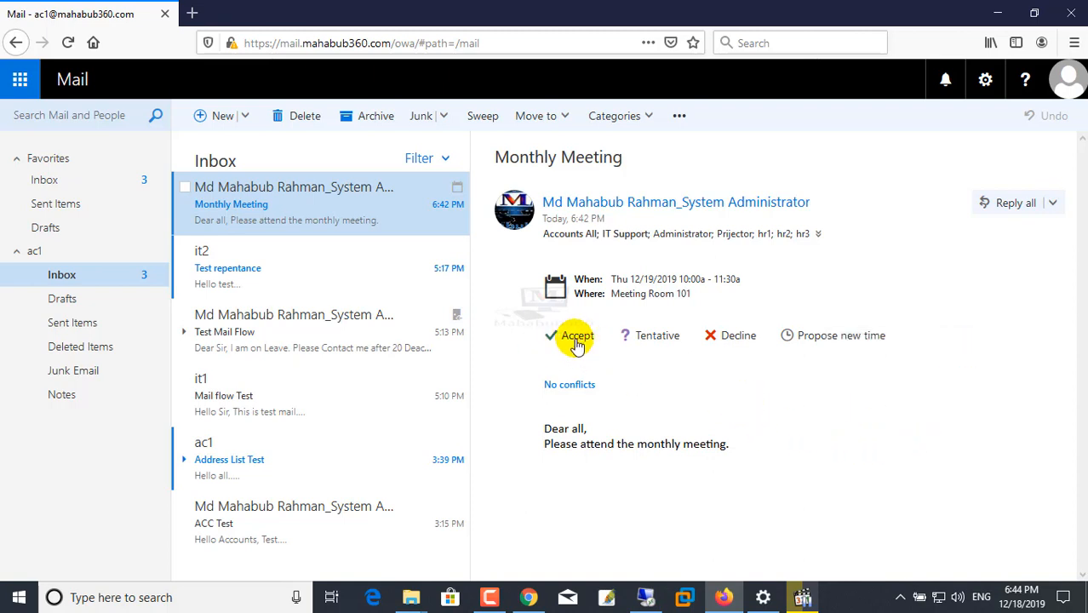
left_click(574, 338)
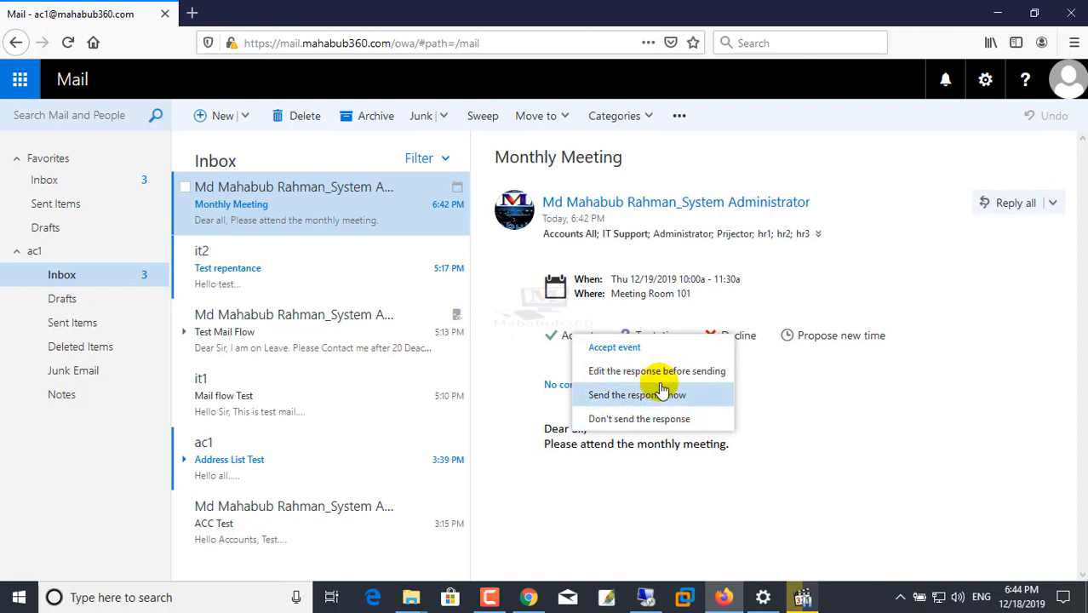
left_click(621, 397)
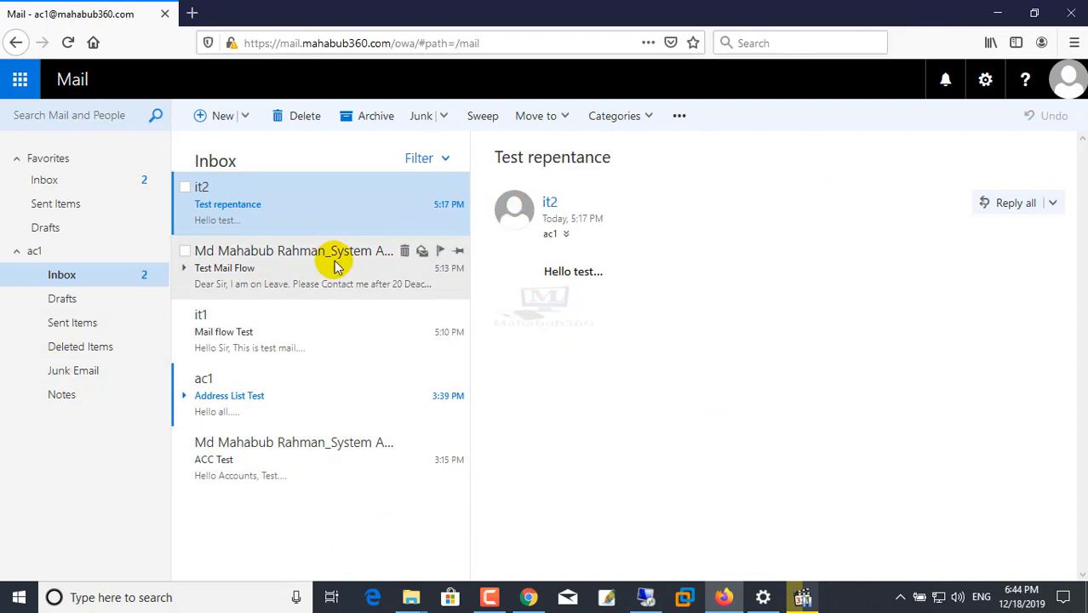
Sign back in as the organizer and expand Meeting Room 101's acceptance in the Monthly Meeting thread.
left_click(1067, 81)
left_click(951, 254)
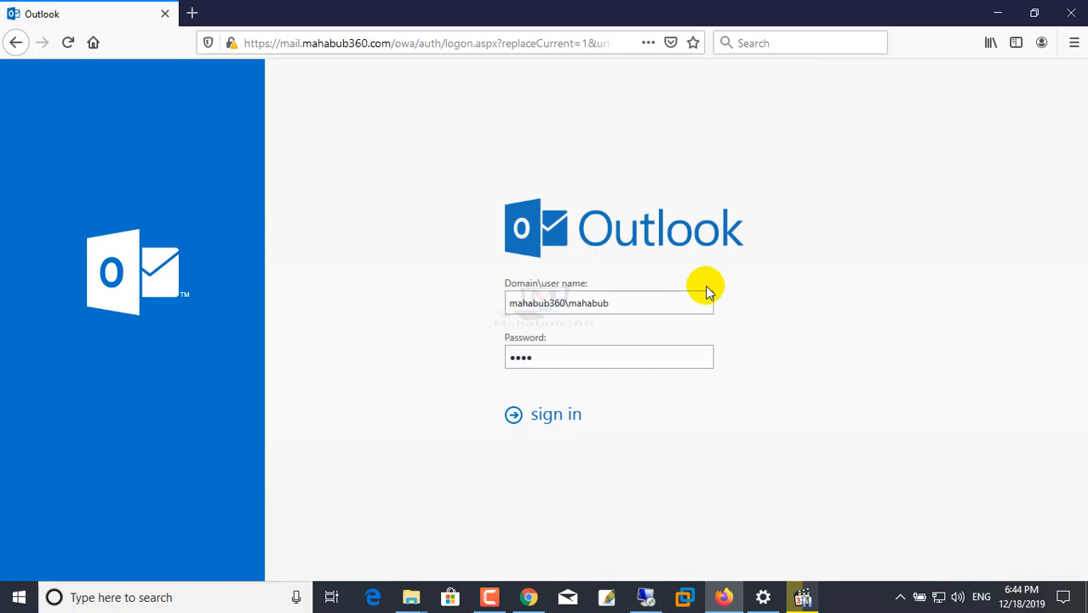
key("Return")
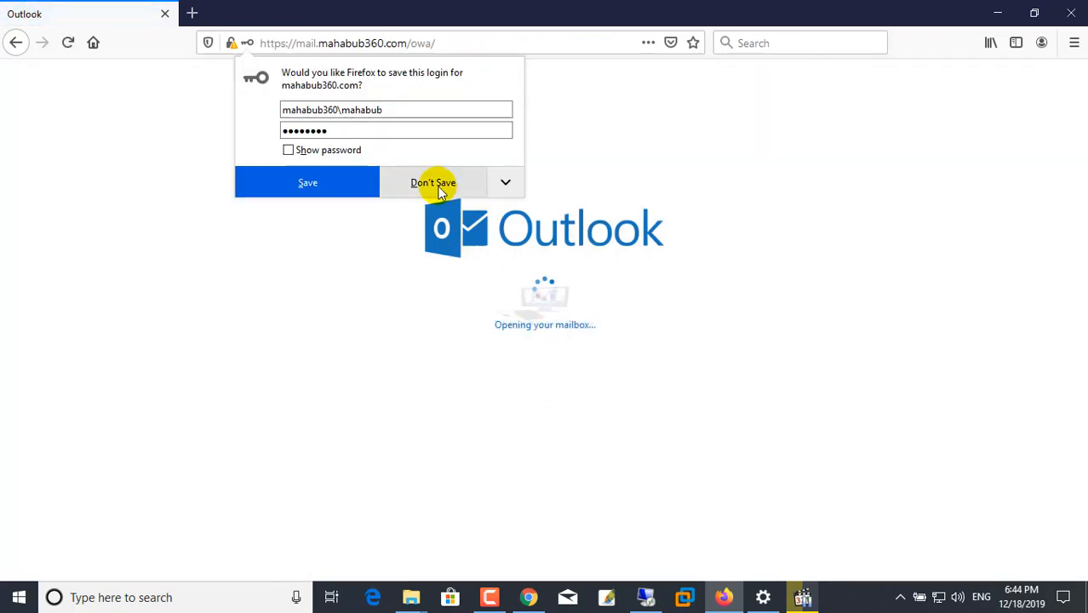
left_click(432, 184)
left_click(254, 213)
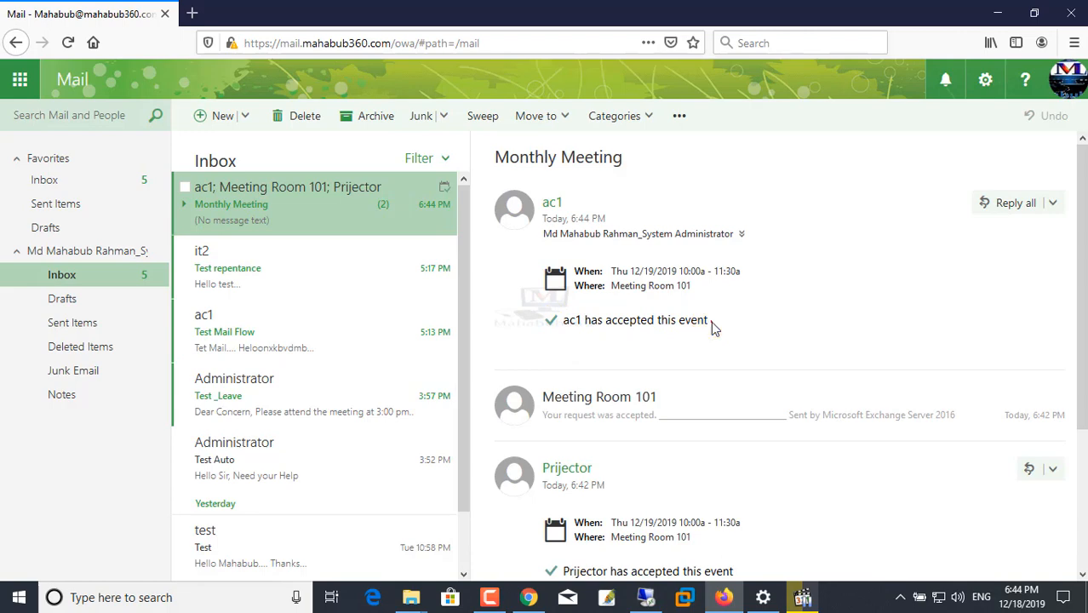
left_click_drag(713, 329, 558, 320)
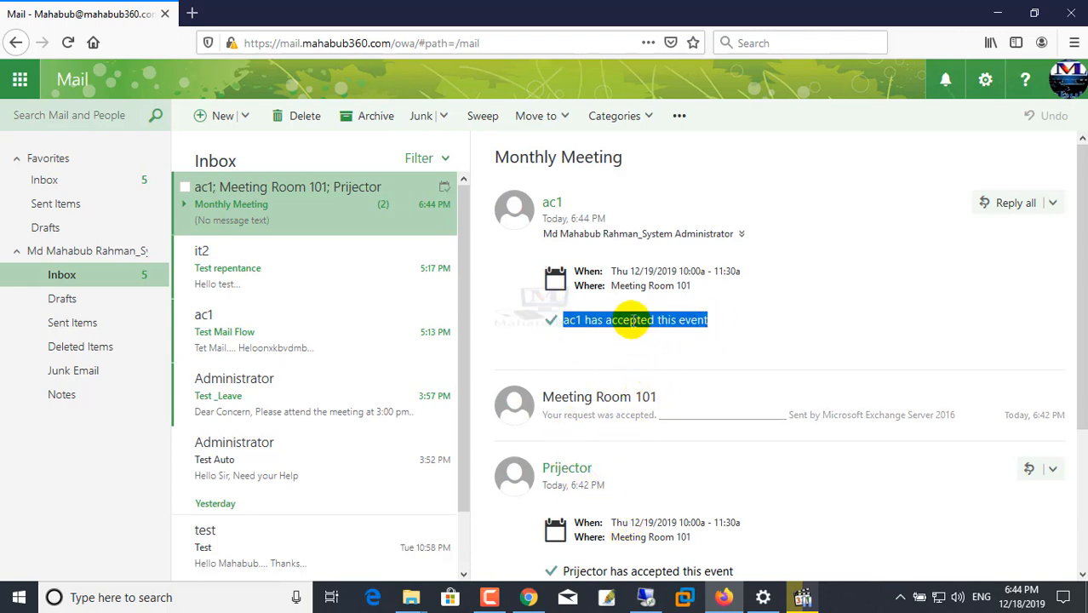
left_click(628, 423)
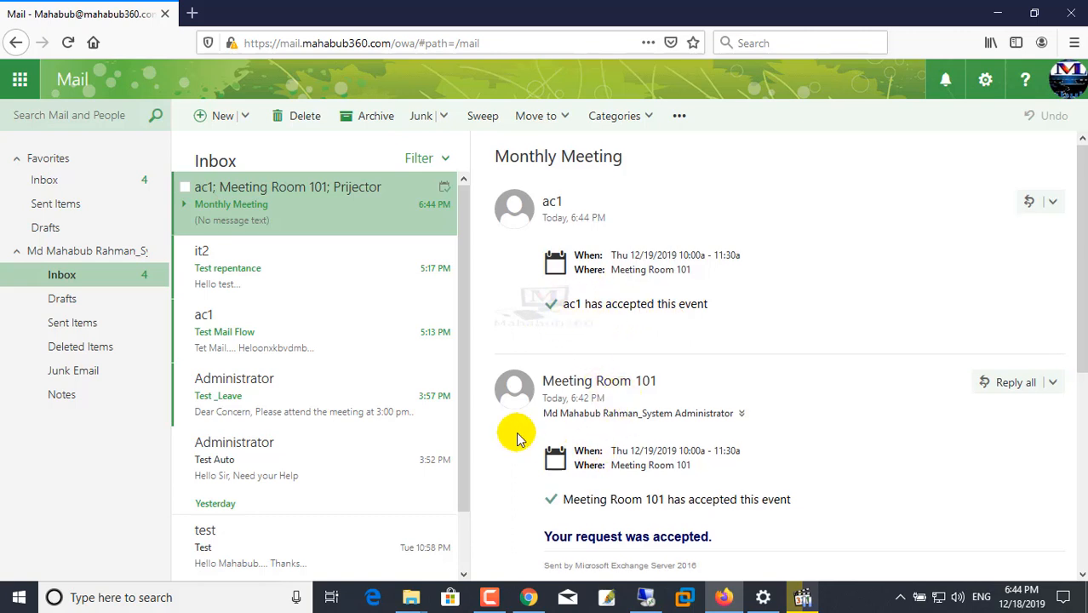
Read the Test Mail Flow and Test repentance messages, ending on Test repentance.
scroll(462, 359, "down", 1)
scroll(649, 450, "down", 2)
scroll(479, 340, "up", 2)
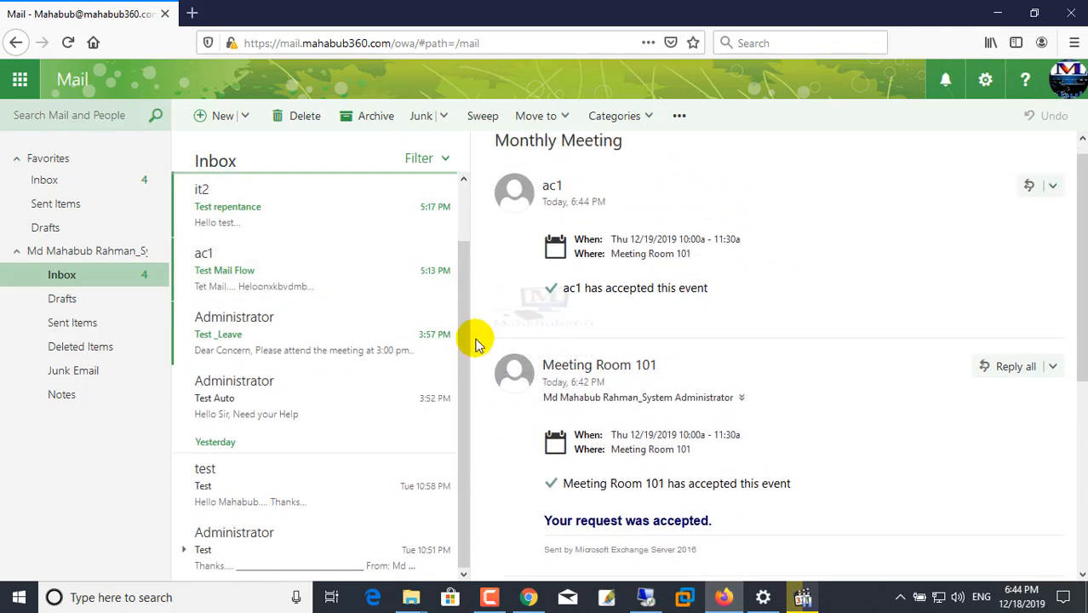
left_click(288, 227)
left_click(219, 281)
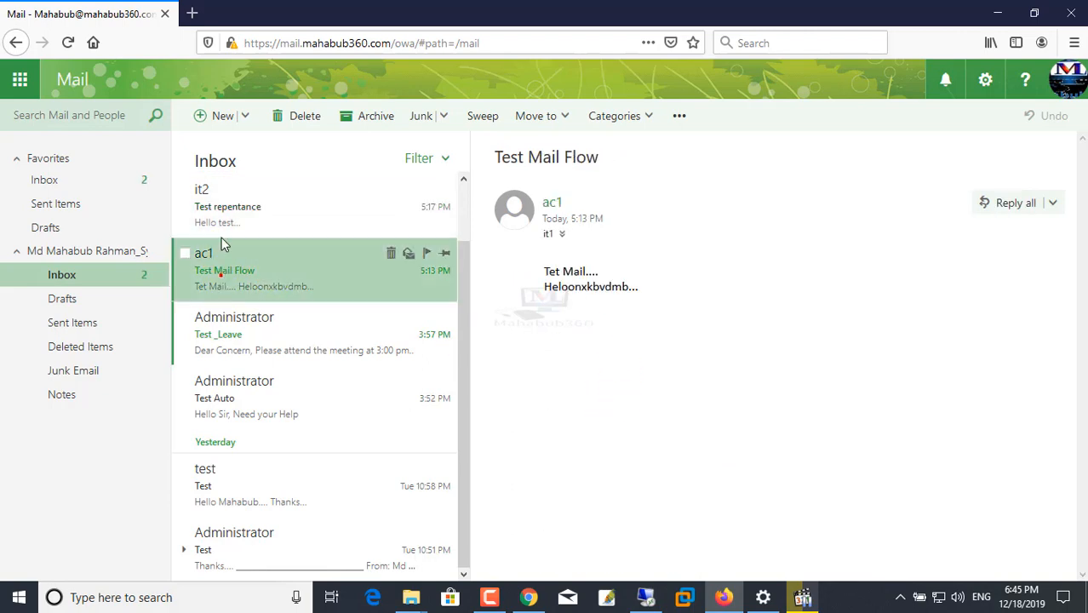
left_click(225, 209)
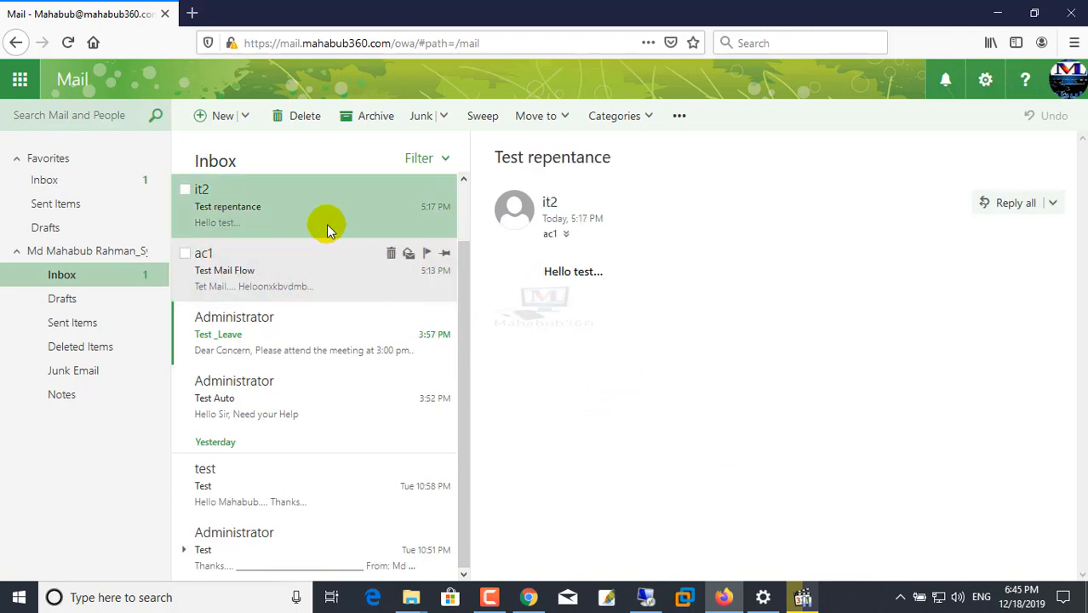
left_click(1069, 90)
Sign out and sign in to the other user's mailbox.
left_click(870, 237)
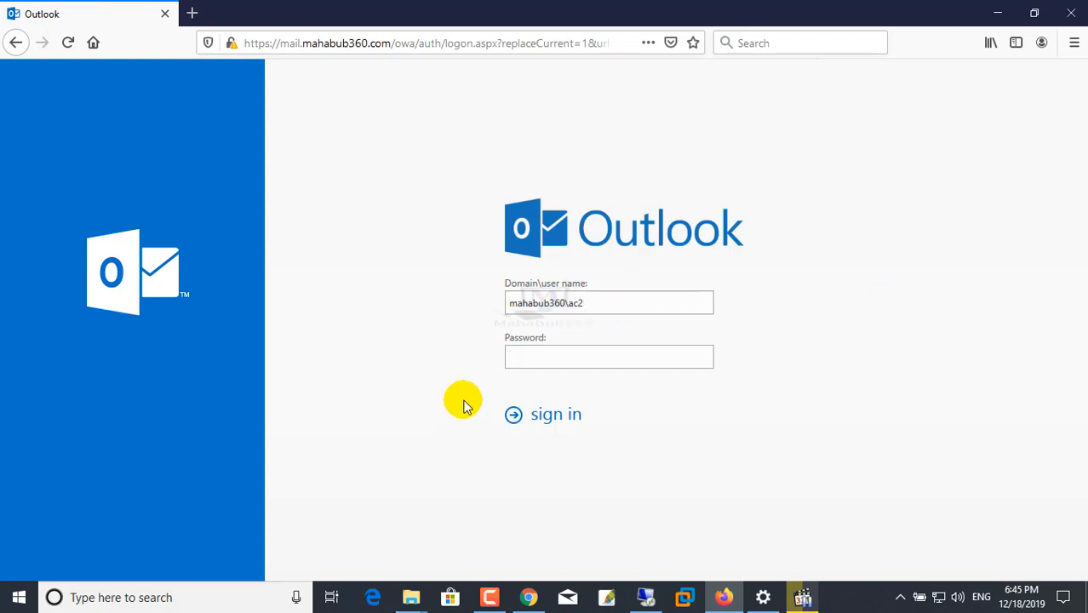
left_click(553, 359)
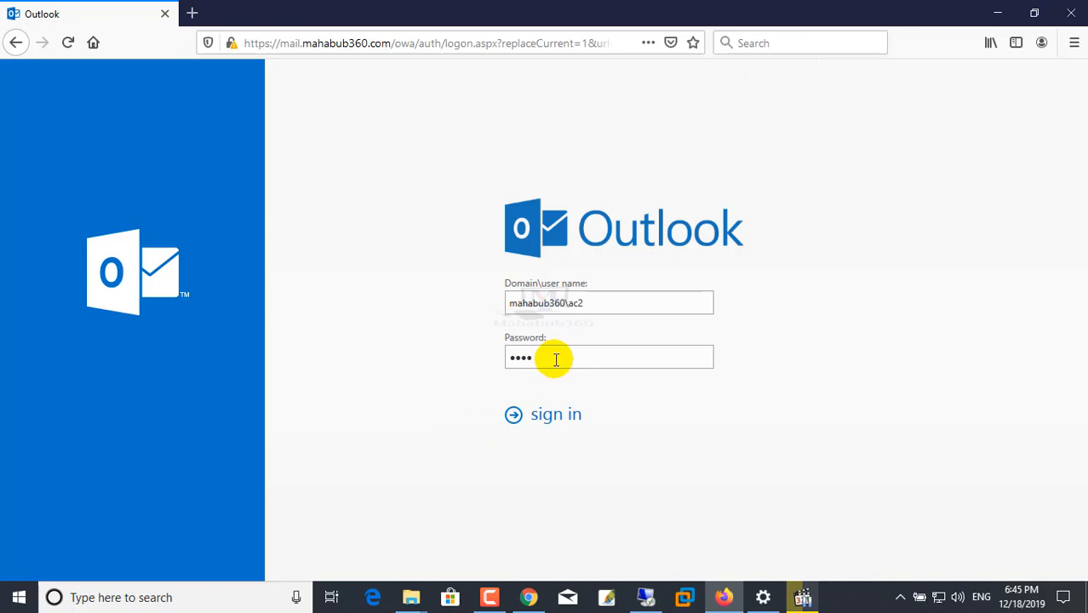
left_click(595, 360)
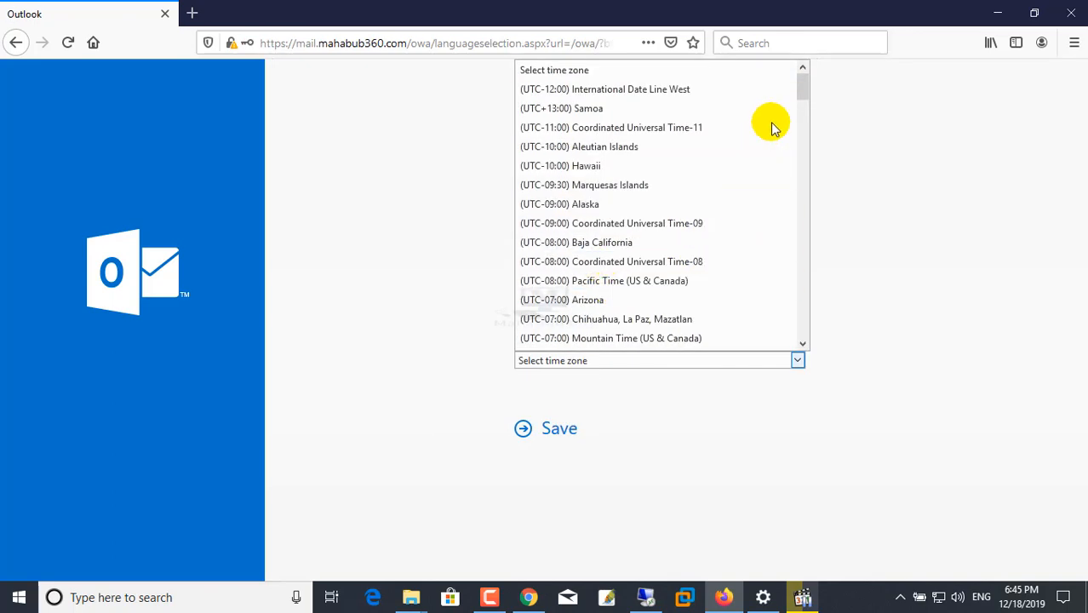
left_click_drag(805, 88, 809, 297)
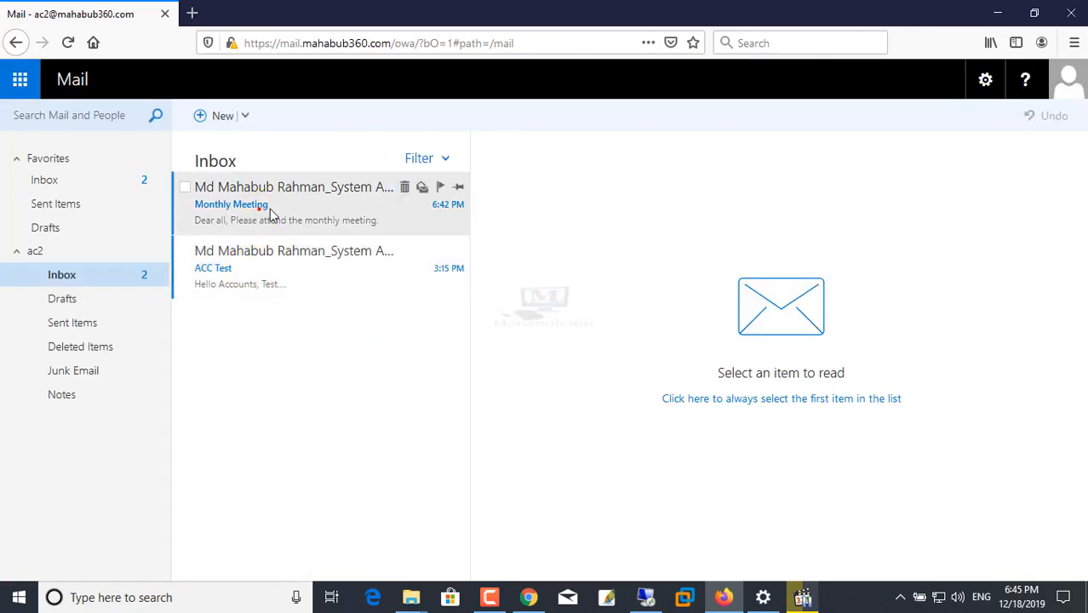
Accept the Monthly Meeting invitation using Accept event.
left_click(271, 215)
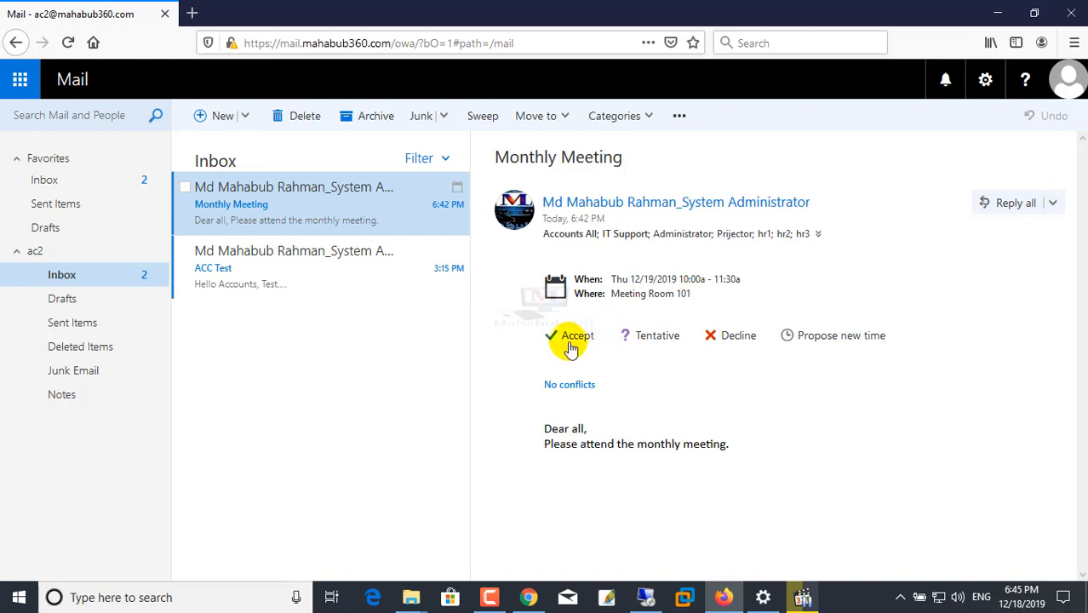
left_click(571, 341)
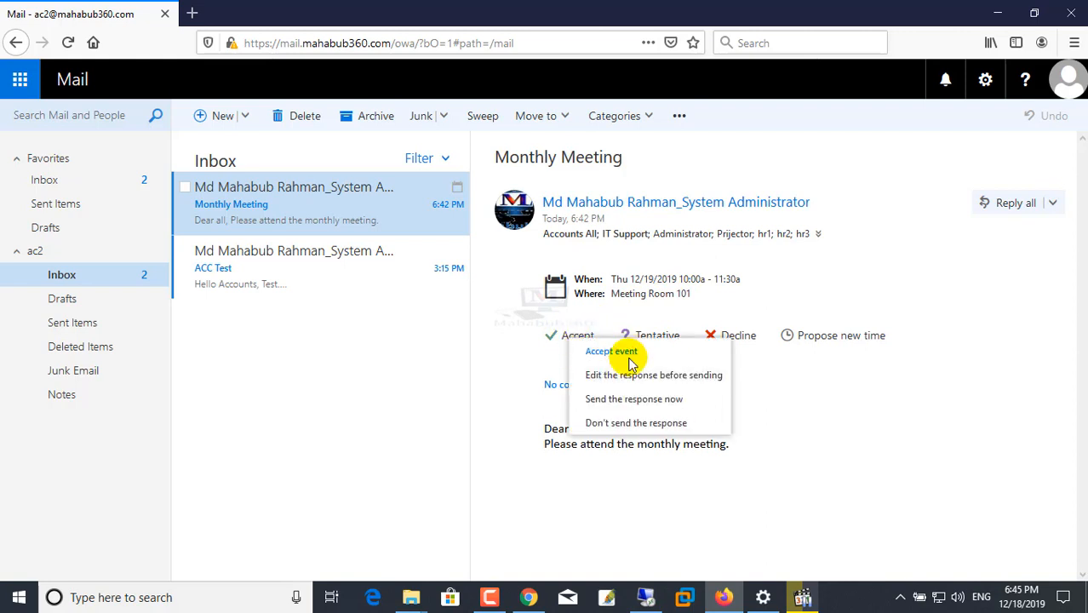
left_click(600, 420)
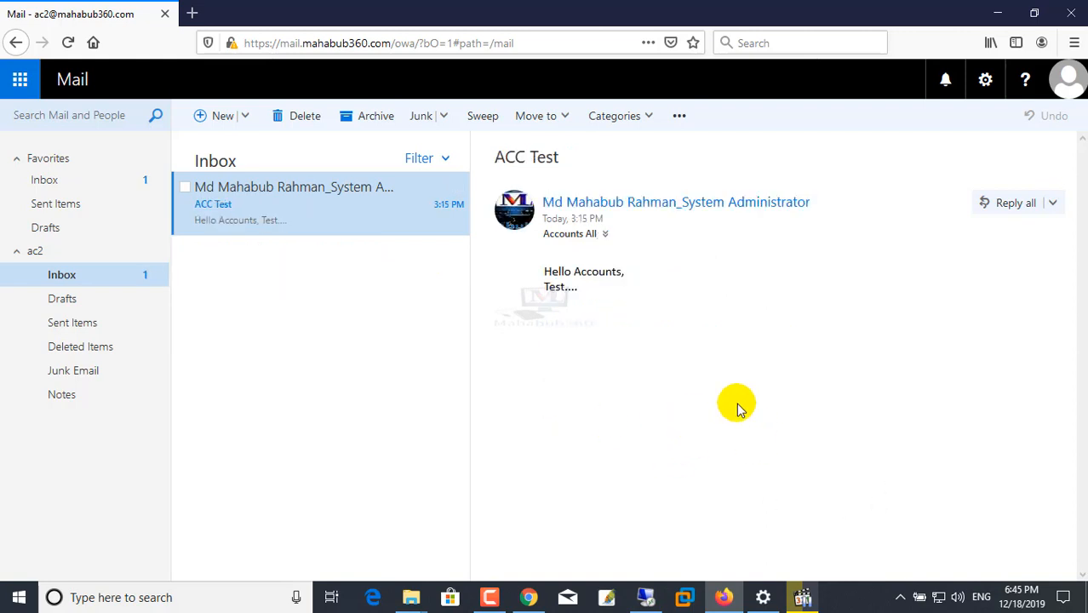
left_click(245, 119)
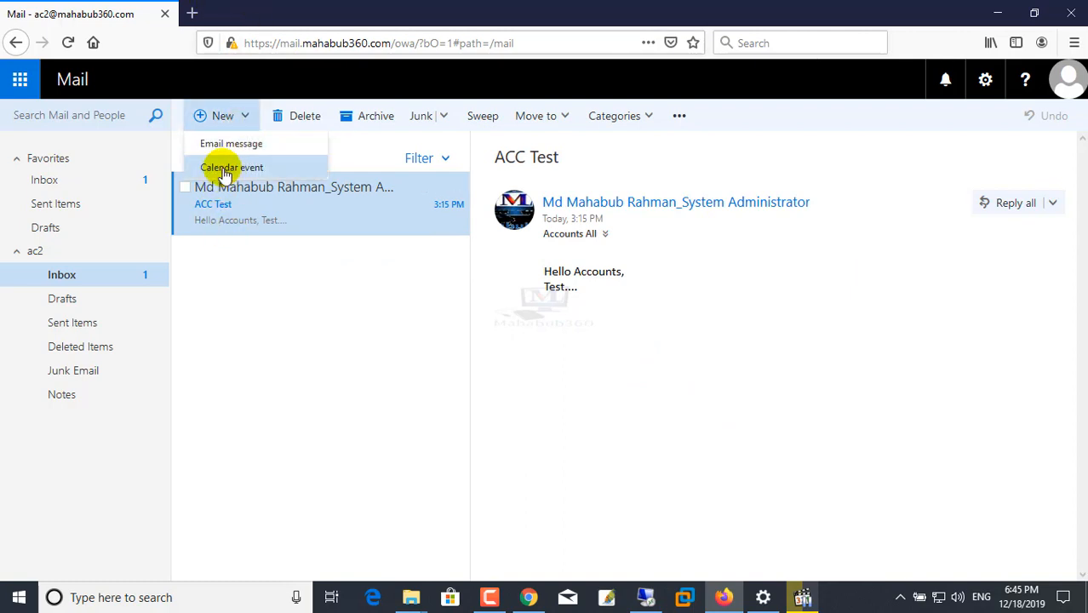
Create a new calendar event titled 'weekly Meeting' and look over the room list.
left_click(228, 168)
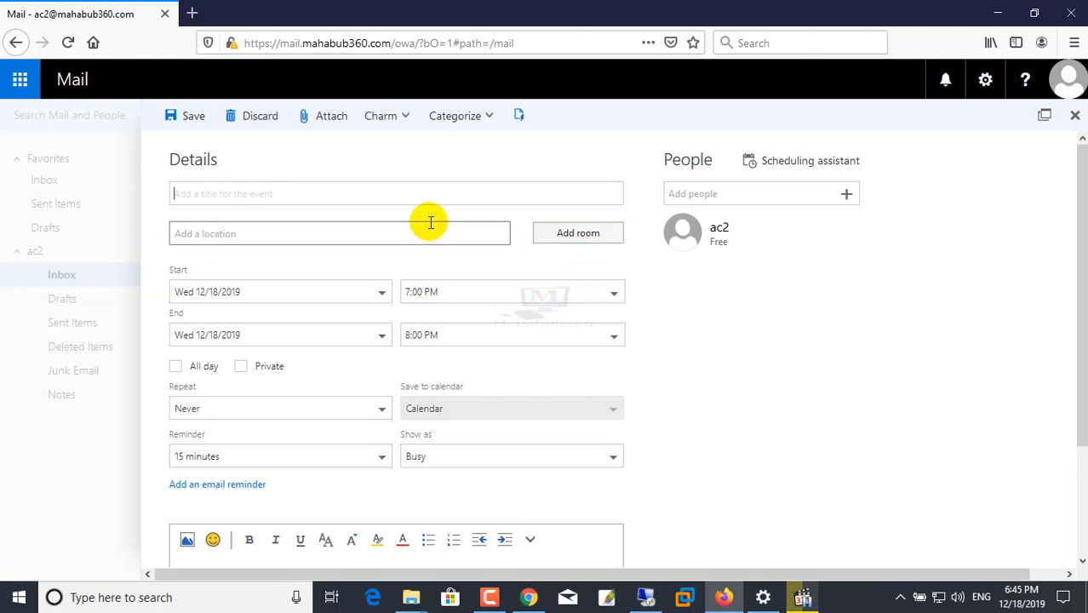
type("weekly Meeting")
left_click(377, 232)
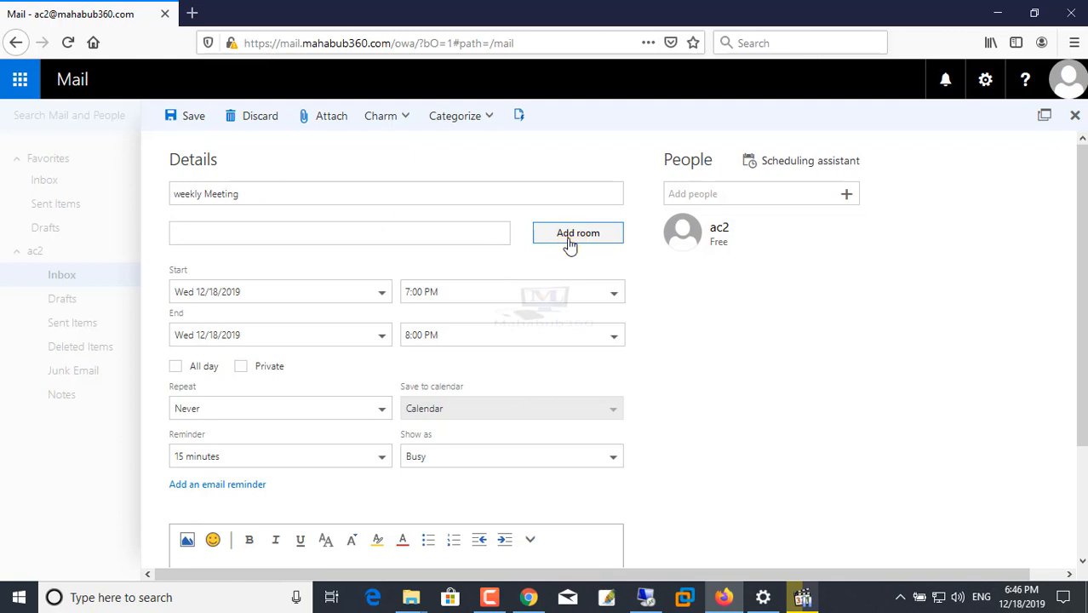
left_click(570, 243)
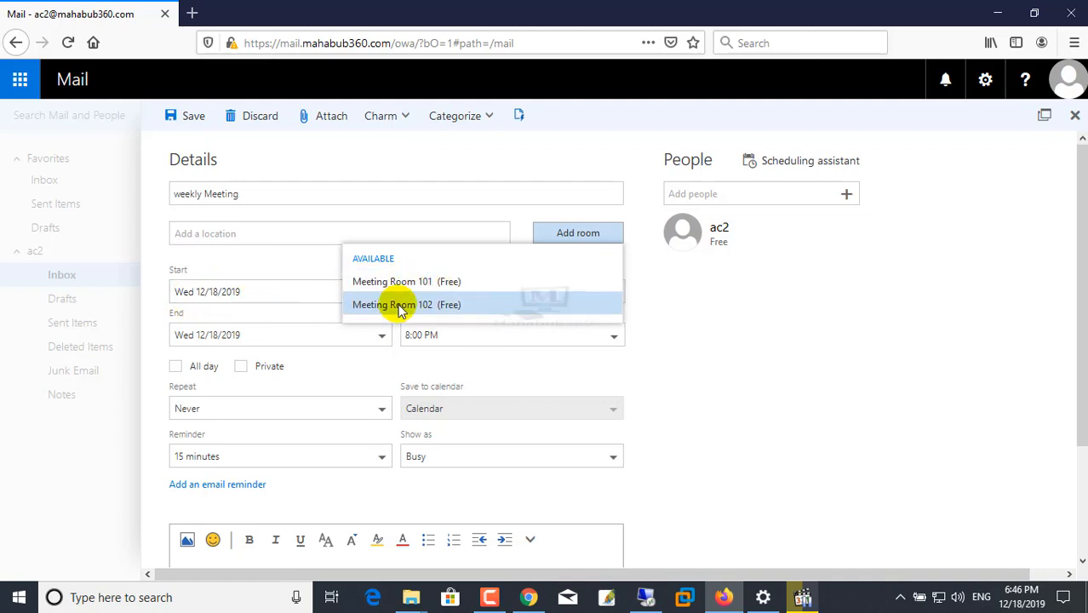
left_click(275, 268)
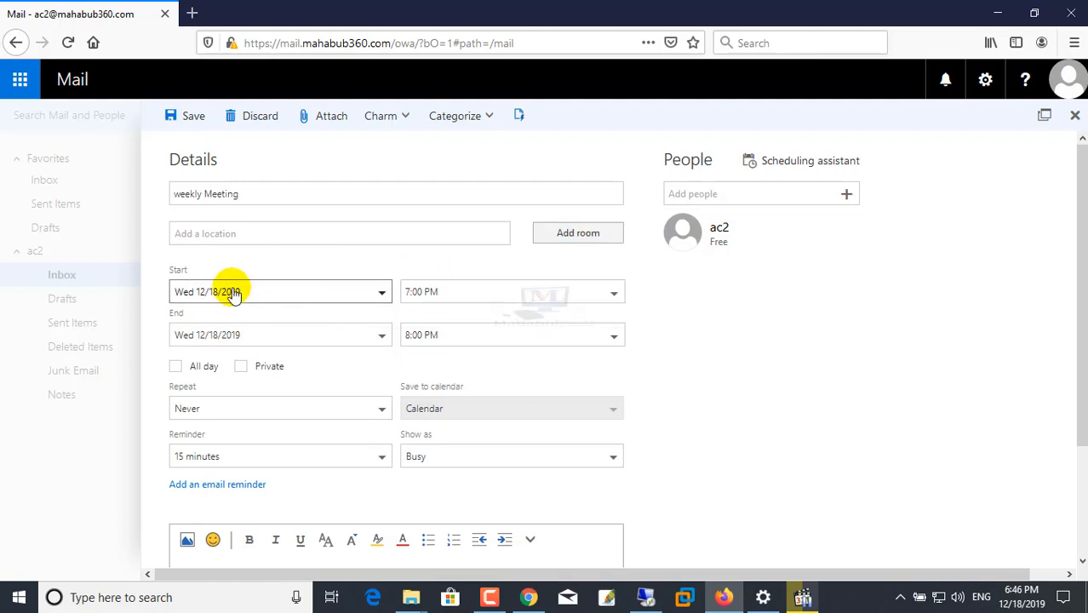
Move the event's start date to Thursday 12/19/2019 and check free rooms.
left_click(280, 292)
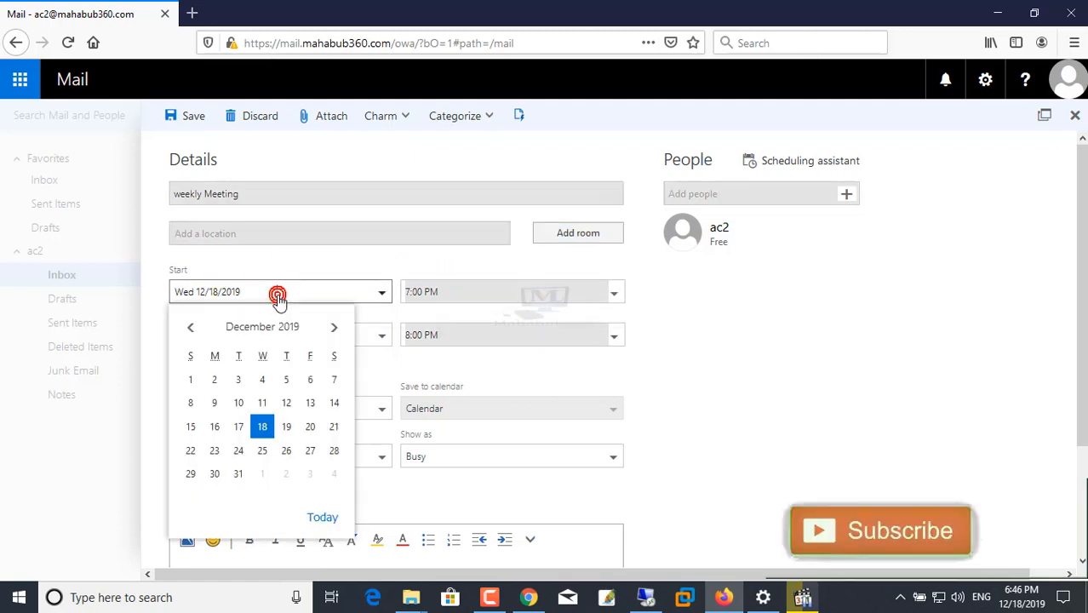
left_click(287, 428)
left_click(578, 234)
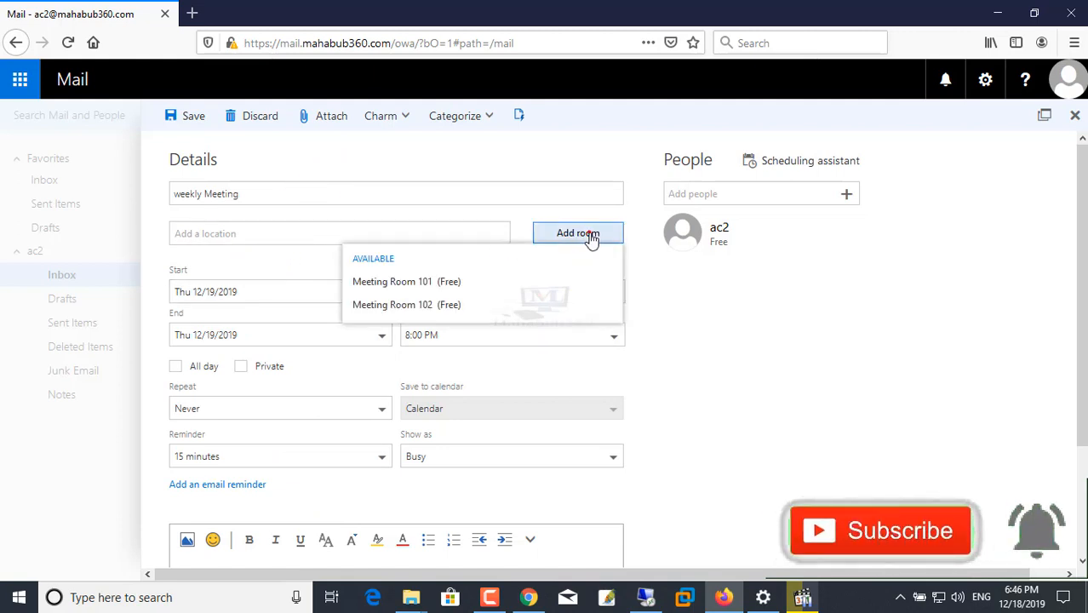
left_click(253, 256)
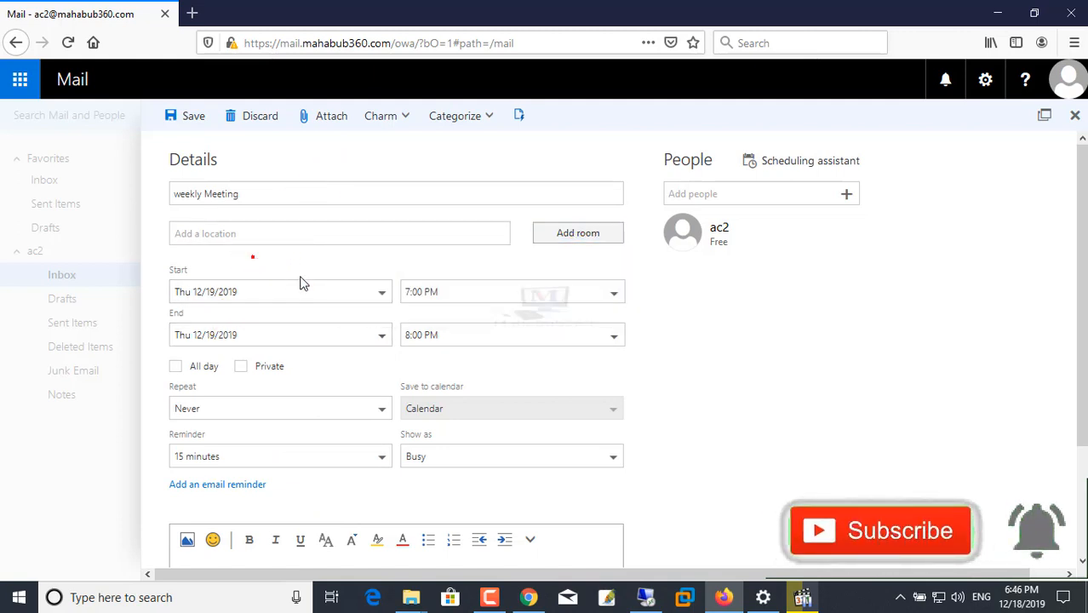
Set the weekly Meeting to run 10:00–11:30 AM and check room availability for that slot.
left_click(612, 293)
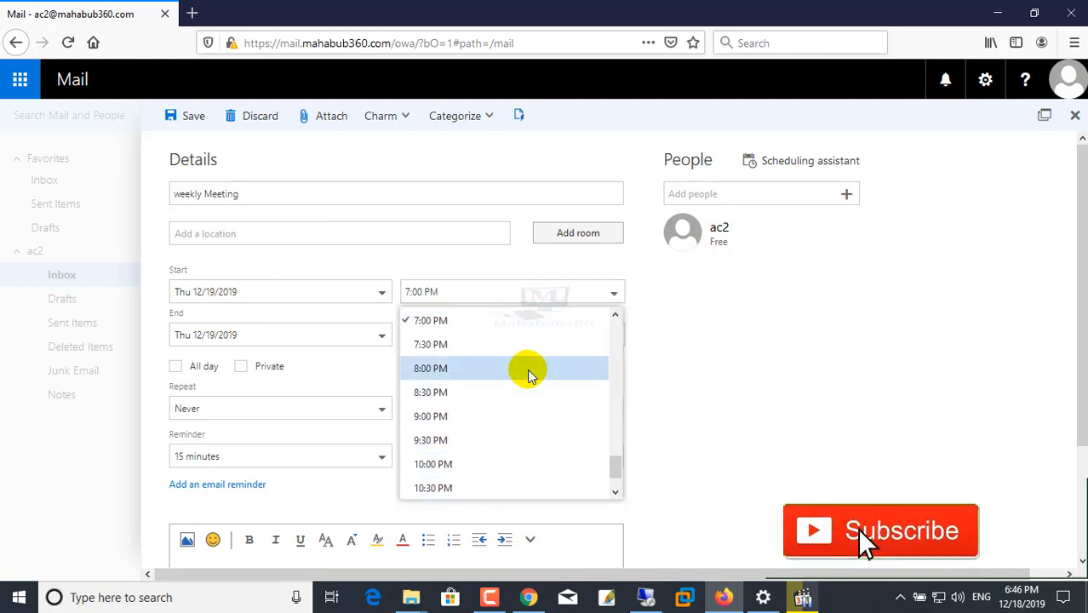
left_click_drag(613, 465, 614, 390)
left_click(430, 440)
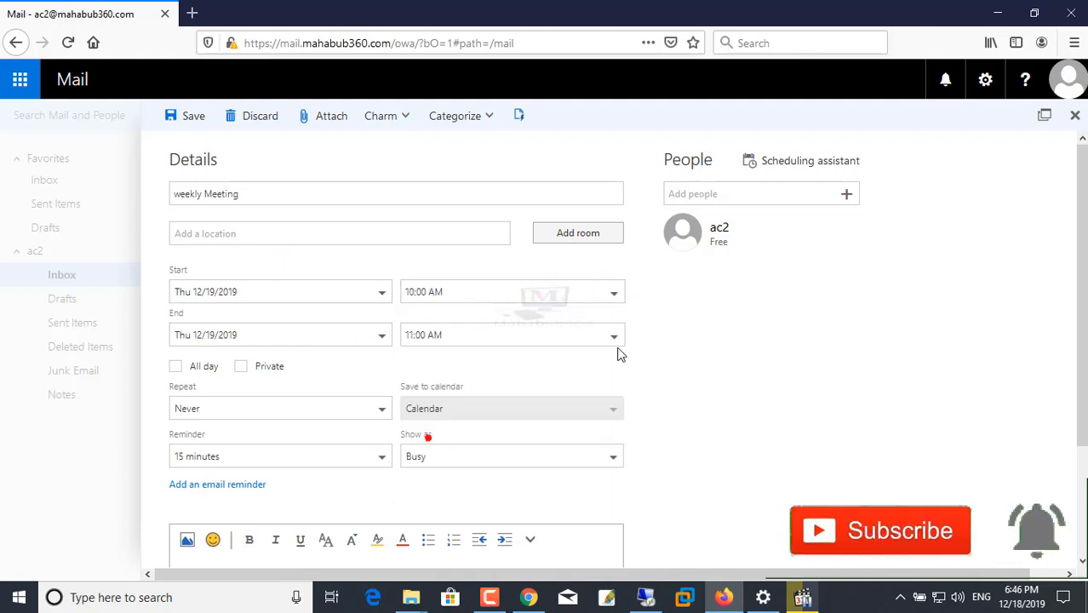
left_click(594, 335)
left_click(614, 337)
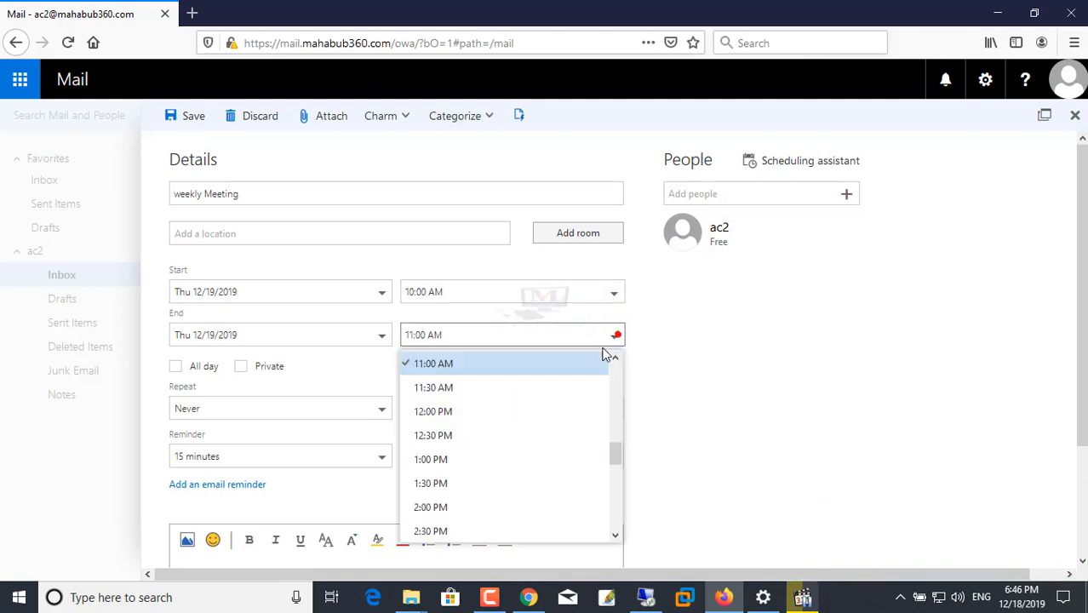
left_click(434, 412)
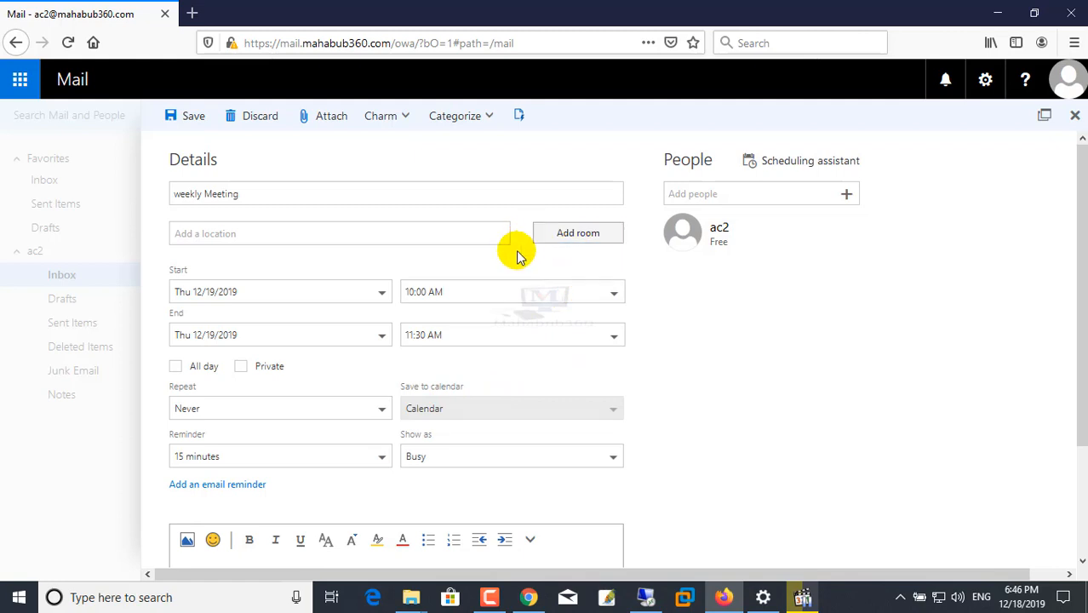
left_click(570, 236)
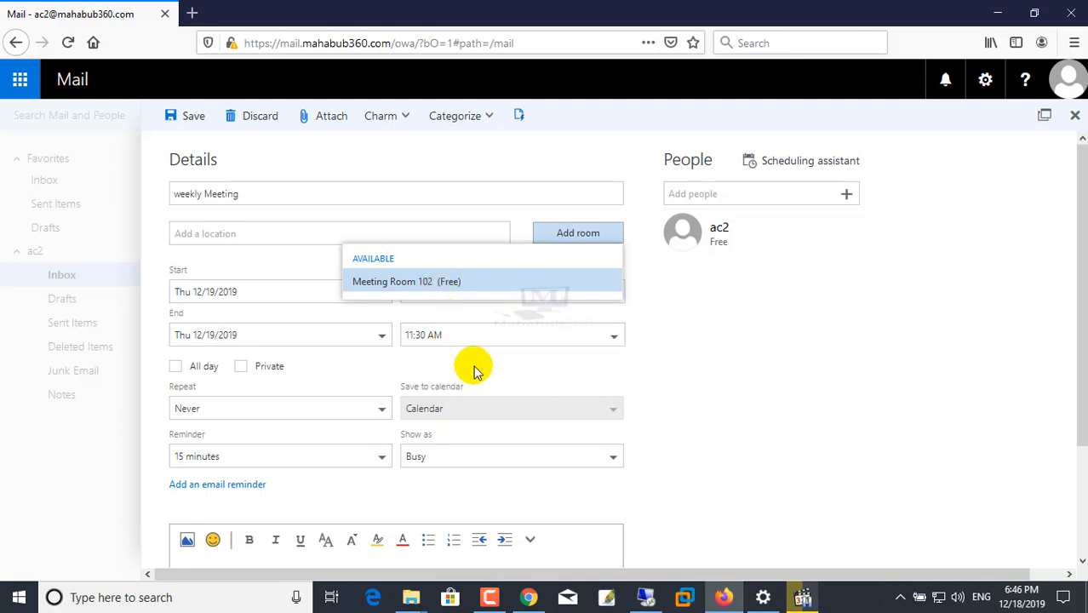
Book Meeting Room 102 as the weekly Meeting's location.
left_click(423, 284)
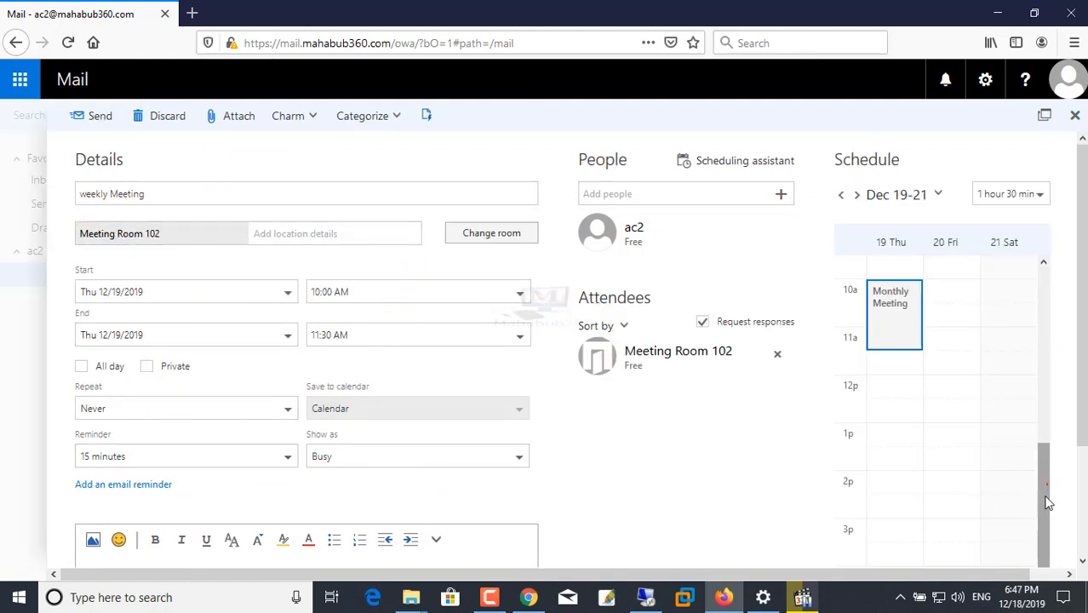
left_click_drag(1045, 502, 1045, 330)
left_click_drag(1083, 259, 398, 528)
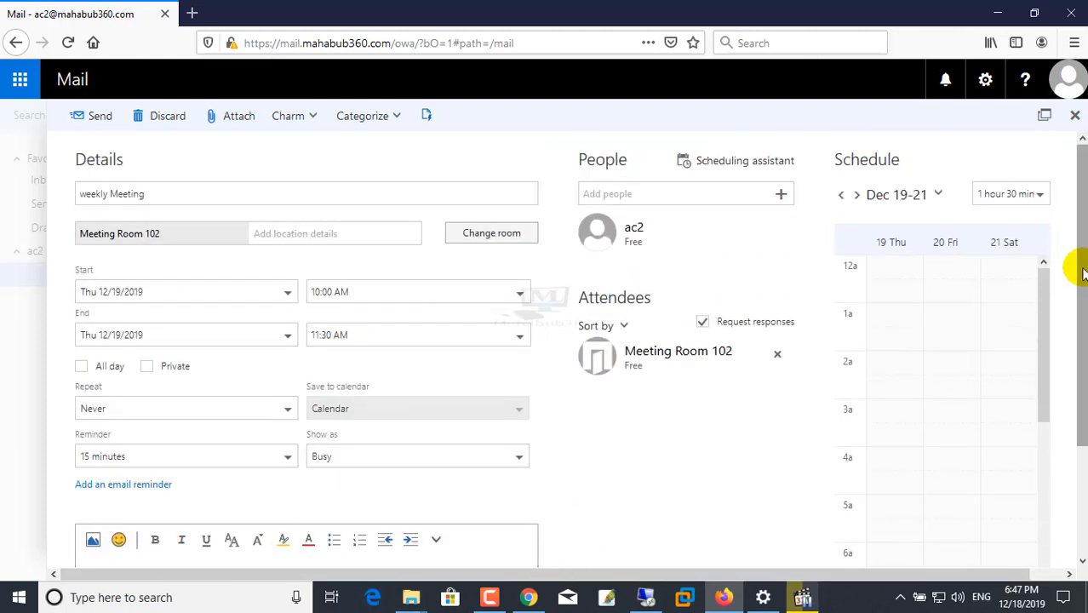
scroll(1076, 243, "down", 3)
Add placeholder text to the event body and bring up contacts for adding attendees.
left_click(274, 416)
type("cvxccvlnln")
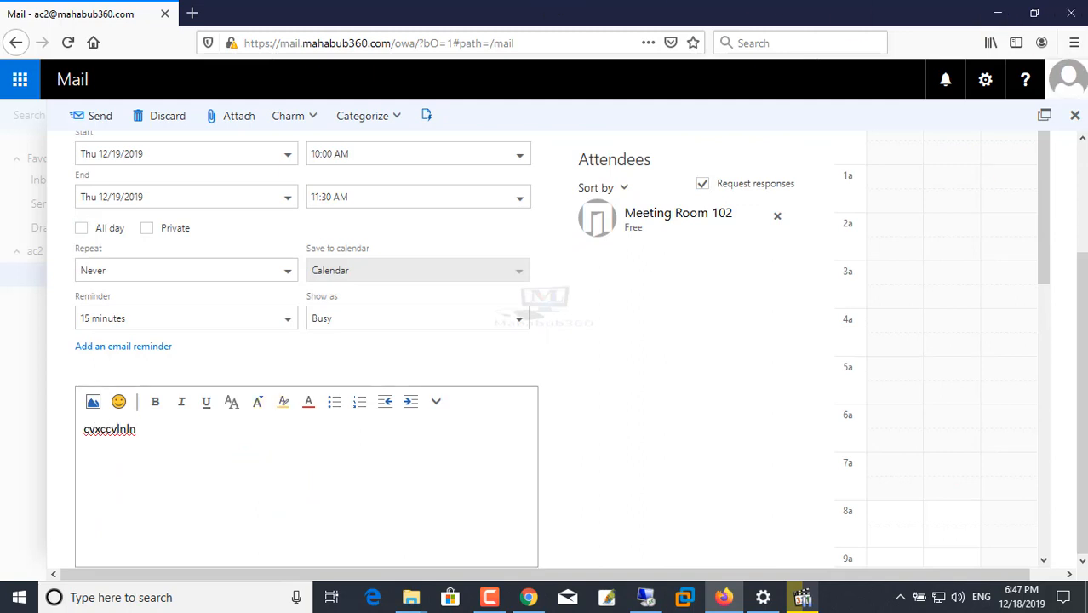
scroll(1074, 272, "up", 3)
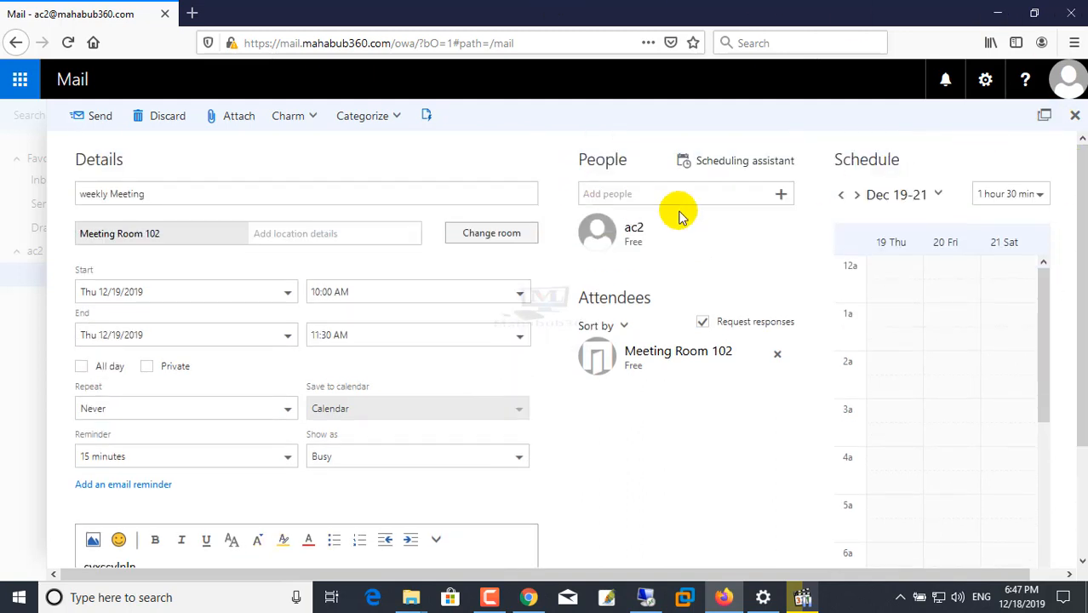
left_click(725, 189)
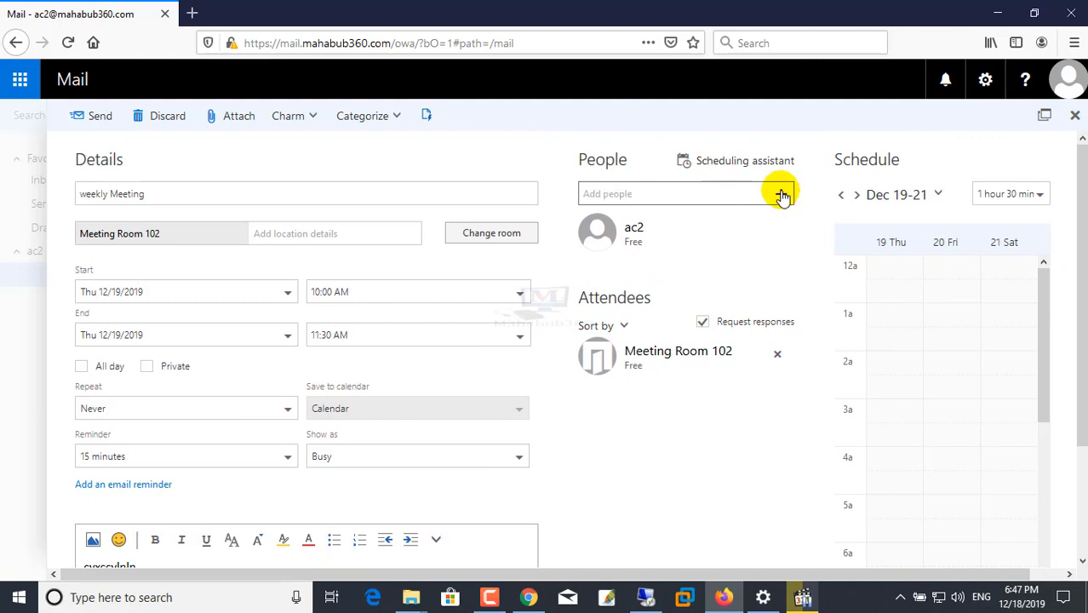
left_click(782, 195)
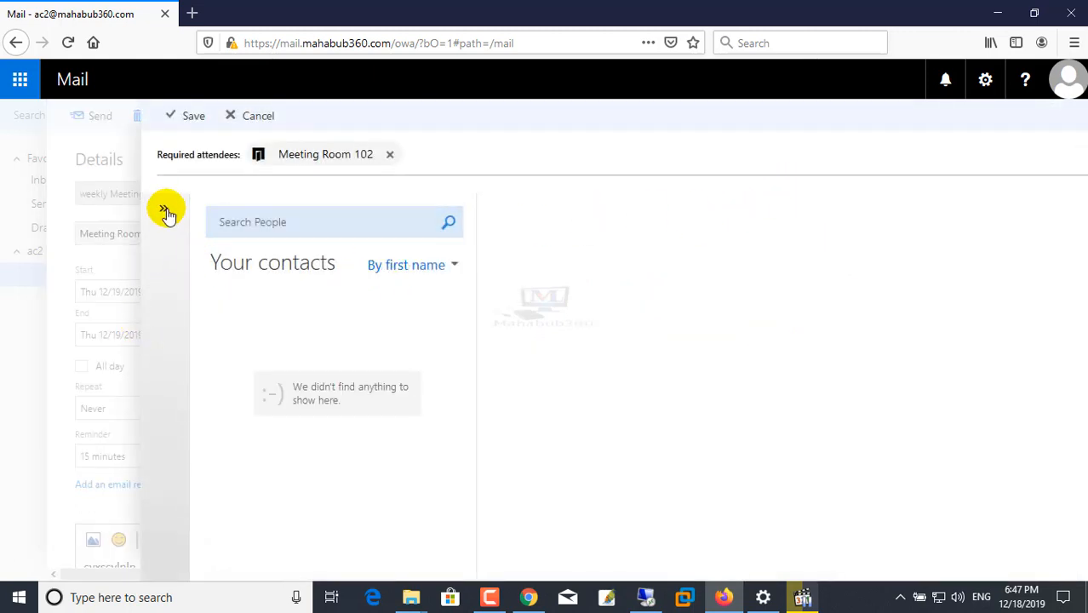
Open the Directory and add the user attendees, including ac3 and hr1.
left_click(165, 210)
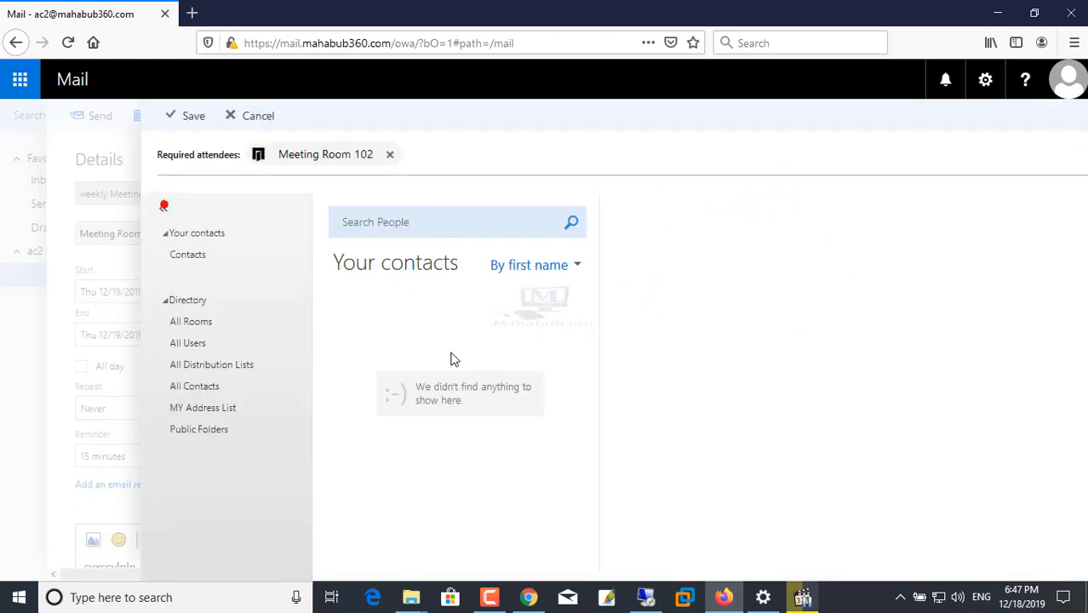
left_click(189, 303)
left_click(259, 349)
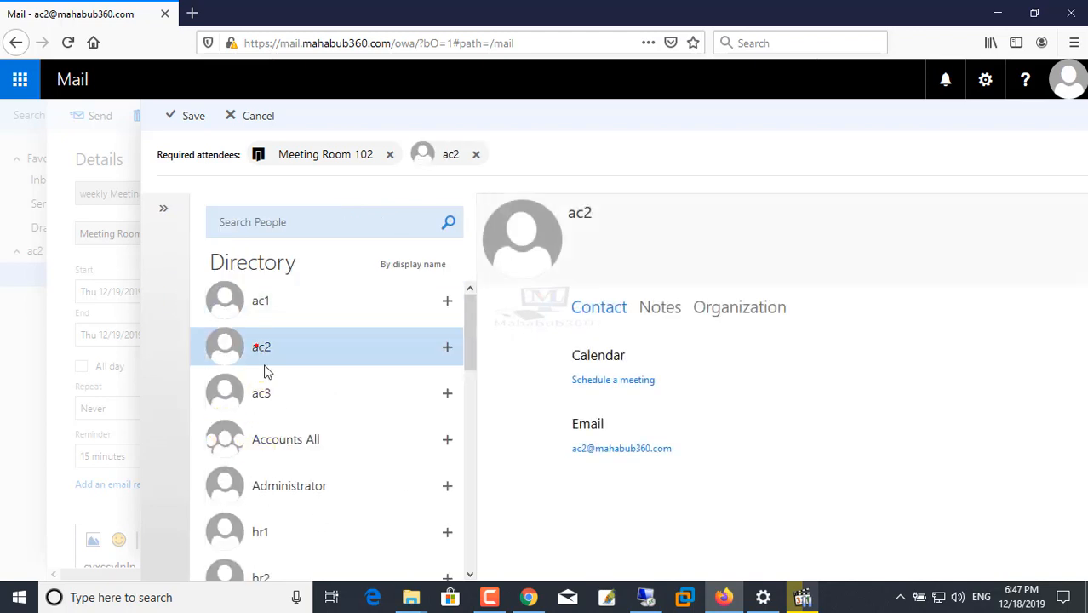
left_click(261, 393)
left_click(264, 528)
Add Meeting Room 102 and Prijector as attendees and save the list.
scroll(332, 498, "down", 5)
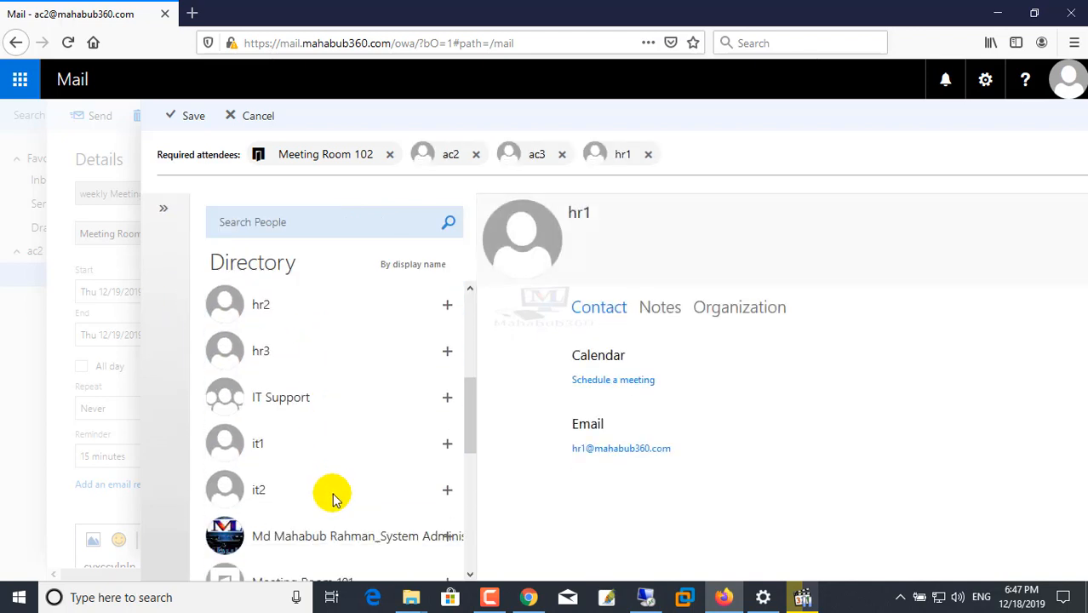
scroll(285, 494, "up", 1)
scroll(281, 498, "down", 1)
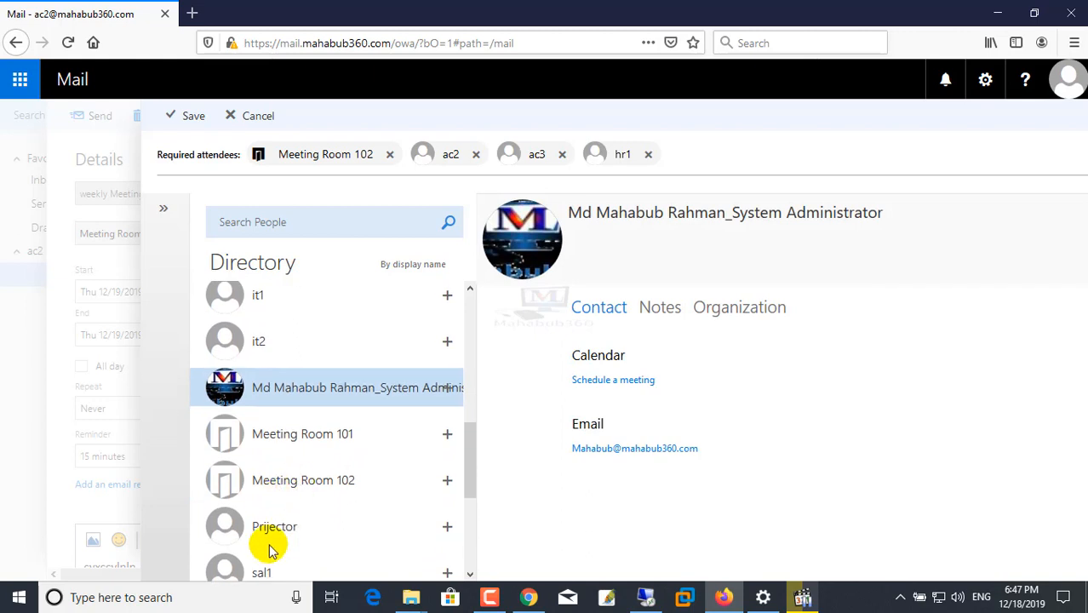
left_click(298, 482)
double_click(298, 483)
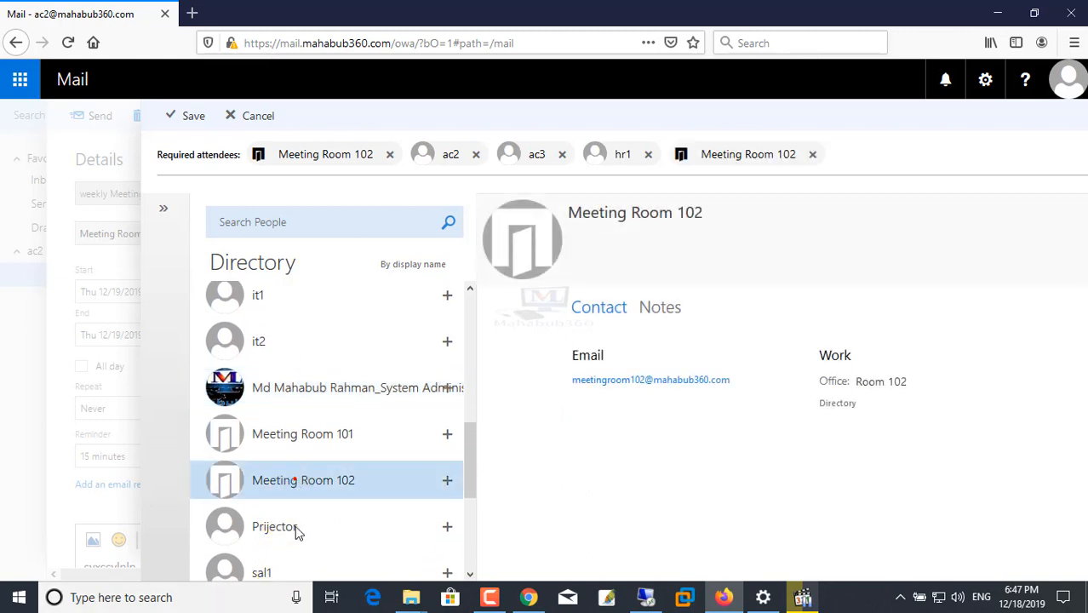
double_click(271, 528)
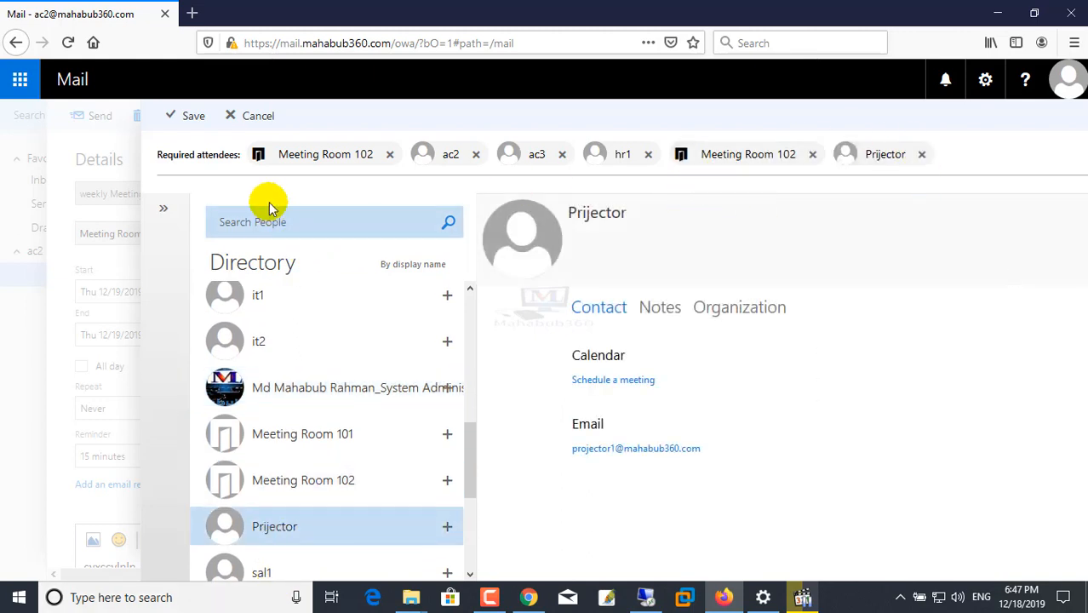
left_click(192, 116)
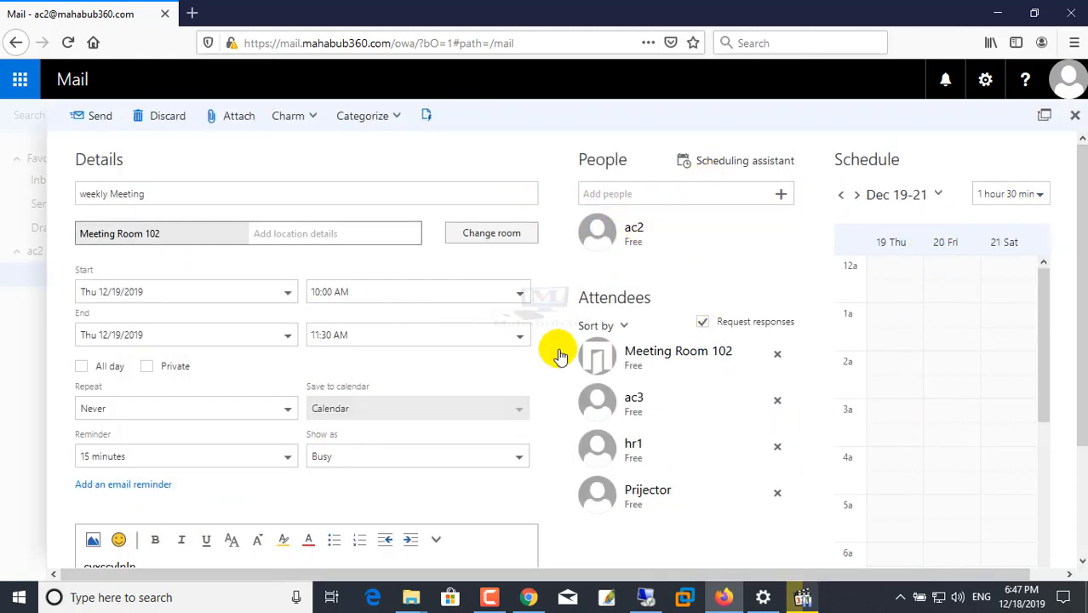
Send the weekly Meeting request and read Prijector's reply declining it over scheduling conflicts.
left_click(100, 120)
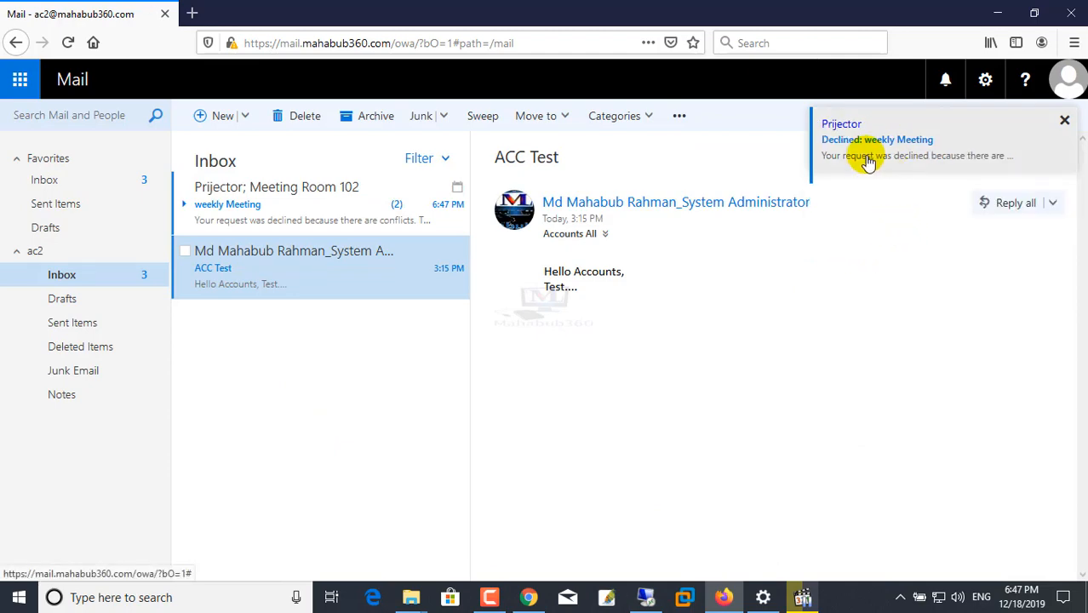
left_click(869, 156)
left_click(744, 55)
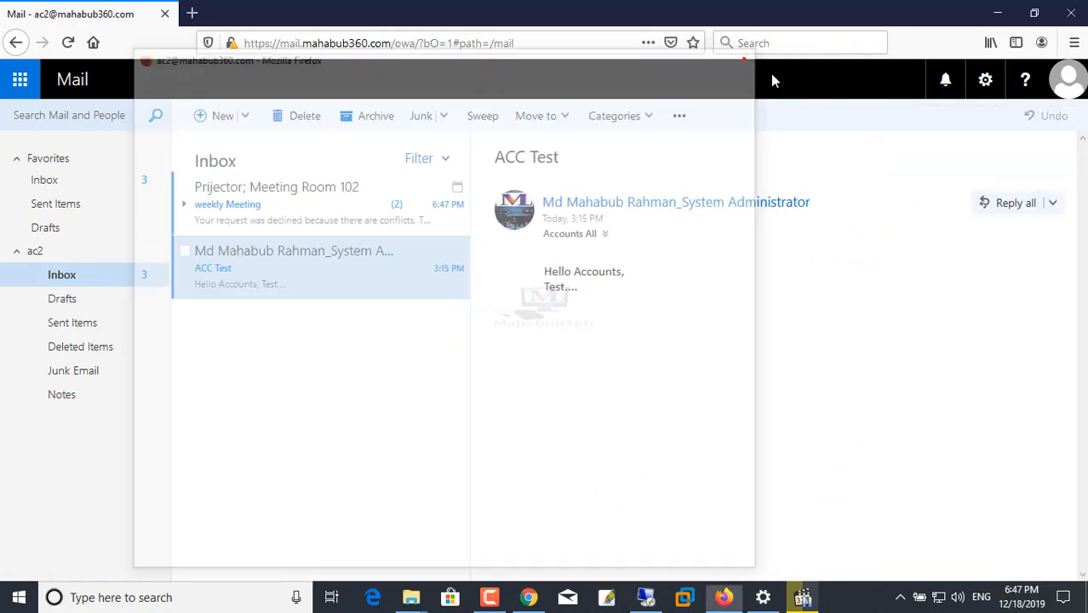
left_click(248, 119)
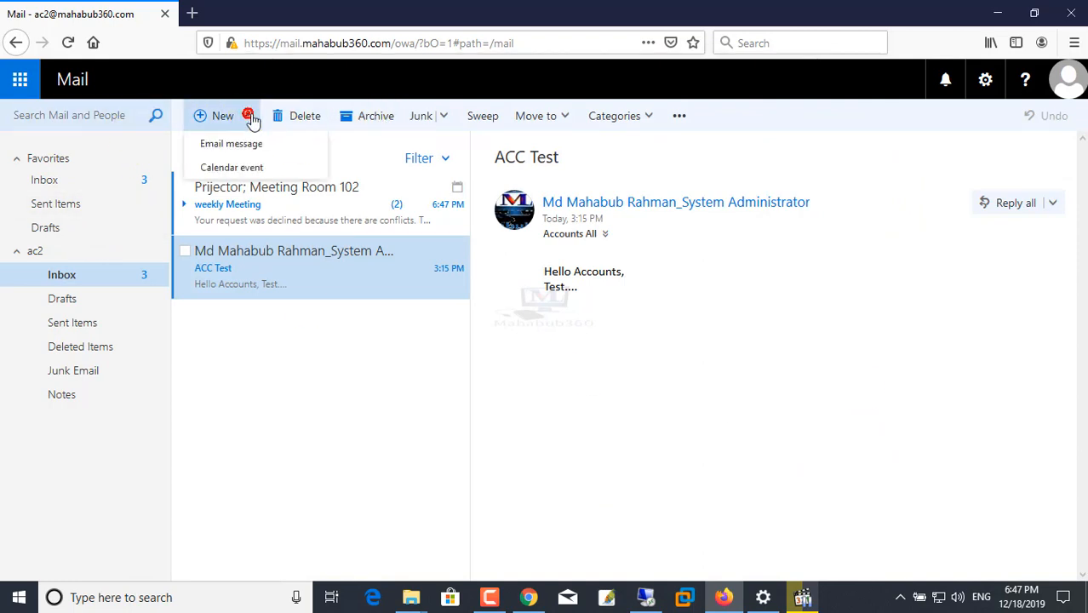
Start a new calendar event dated Thursday 12/19/2019.
left_click(238, 169)
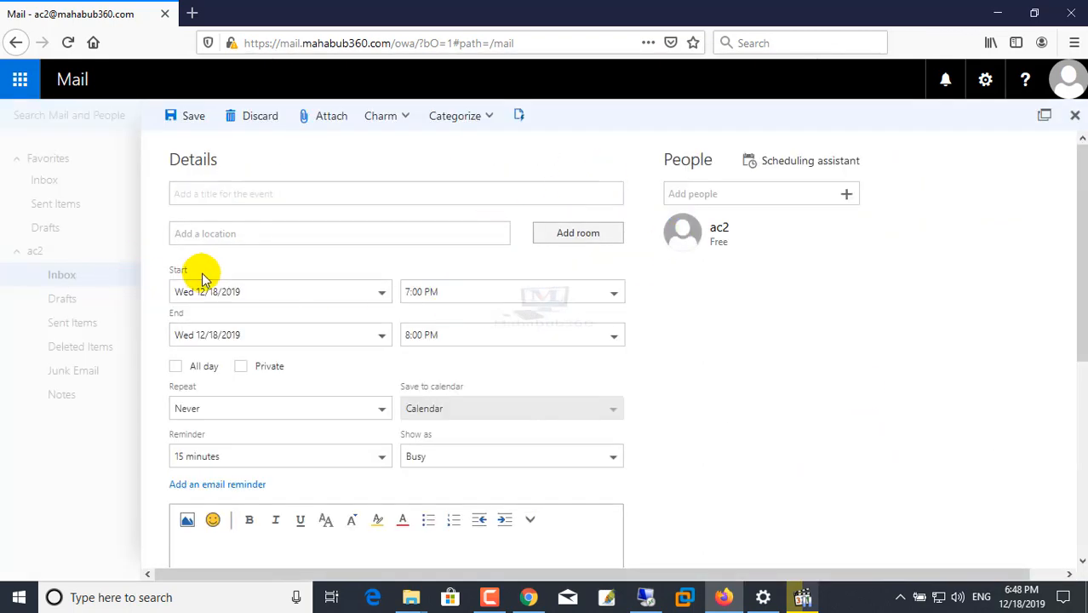
left_click(332, 296)
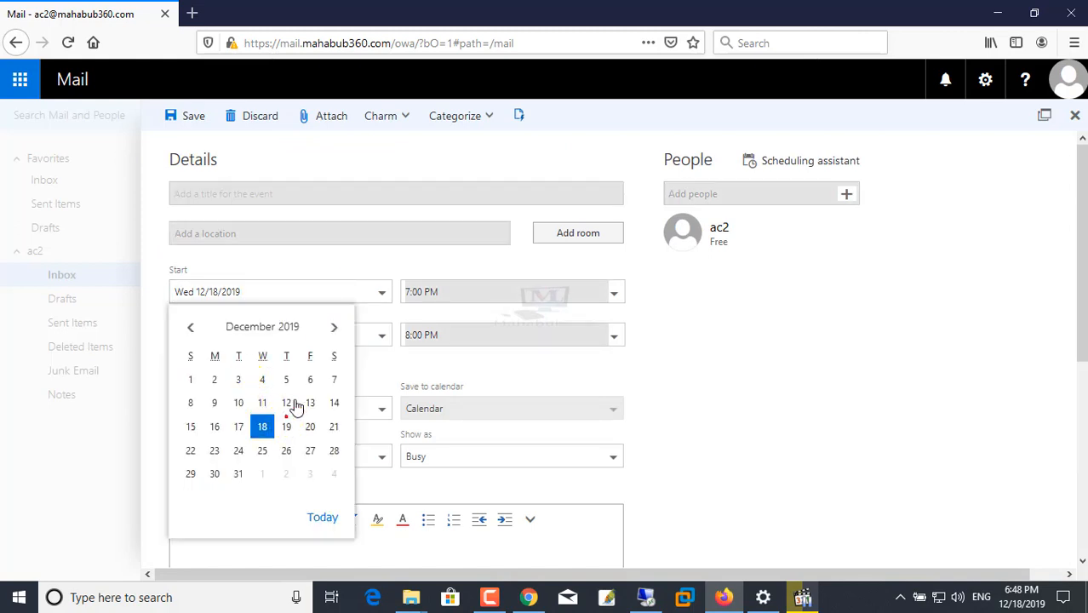
left_click(287, 423)
left_click(332, 338)
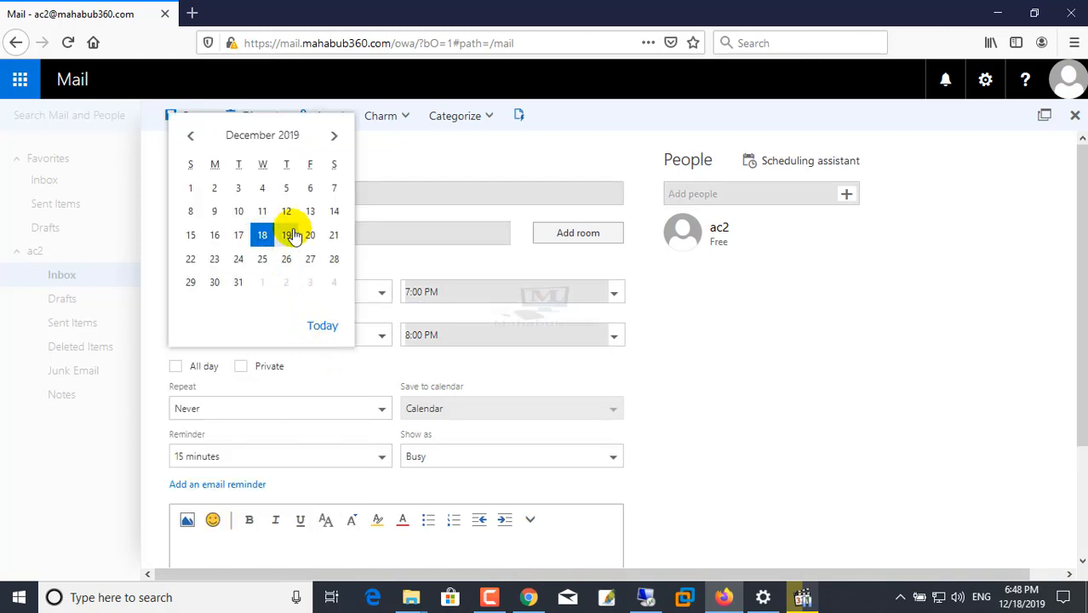
Set the event to 10:00–11:30 AM and find that no rooms are available then.
left_click(616, 291)
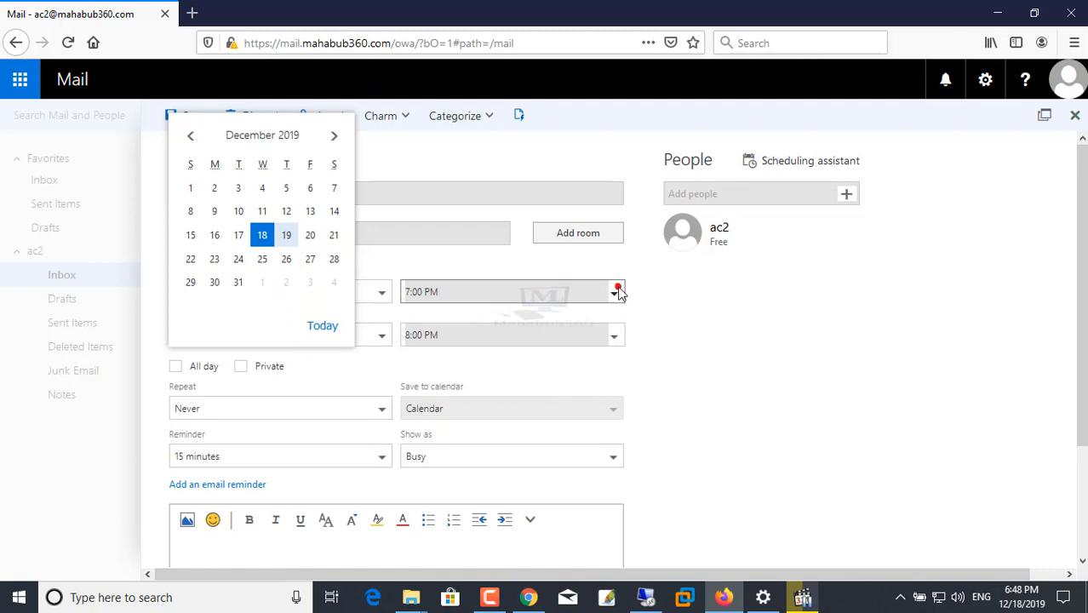
left_click(413, 263)
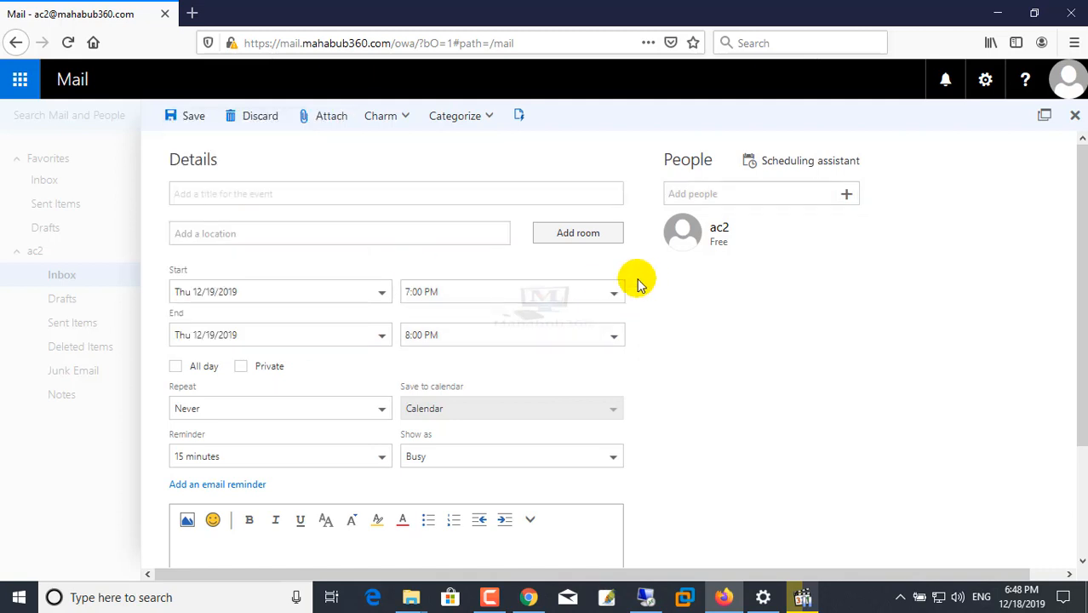
left_click(614, 292)
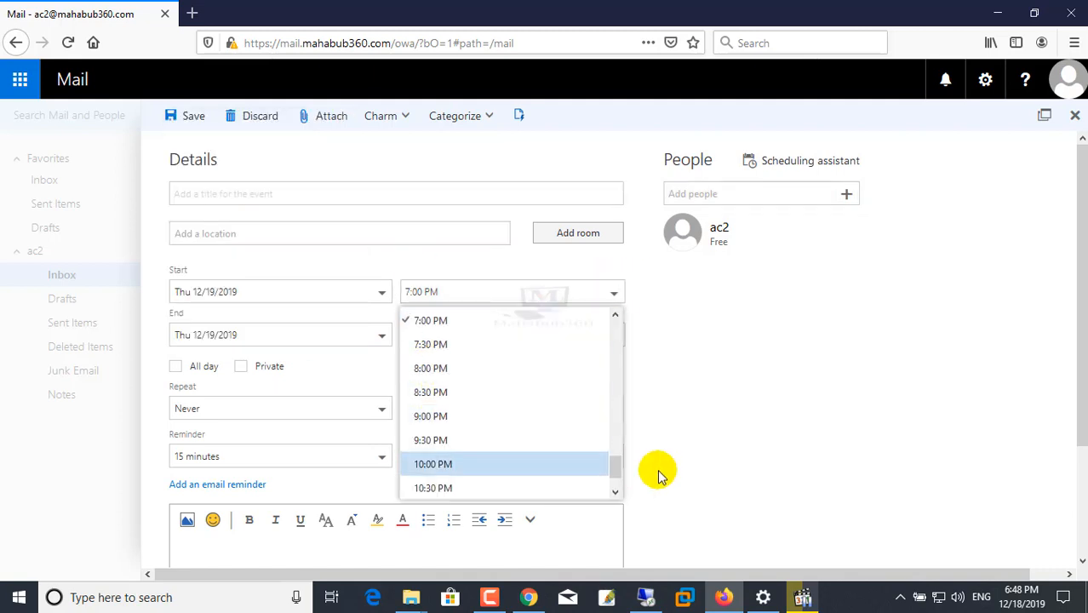
left_click_drag(616, 467, 618, 383)
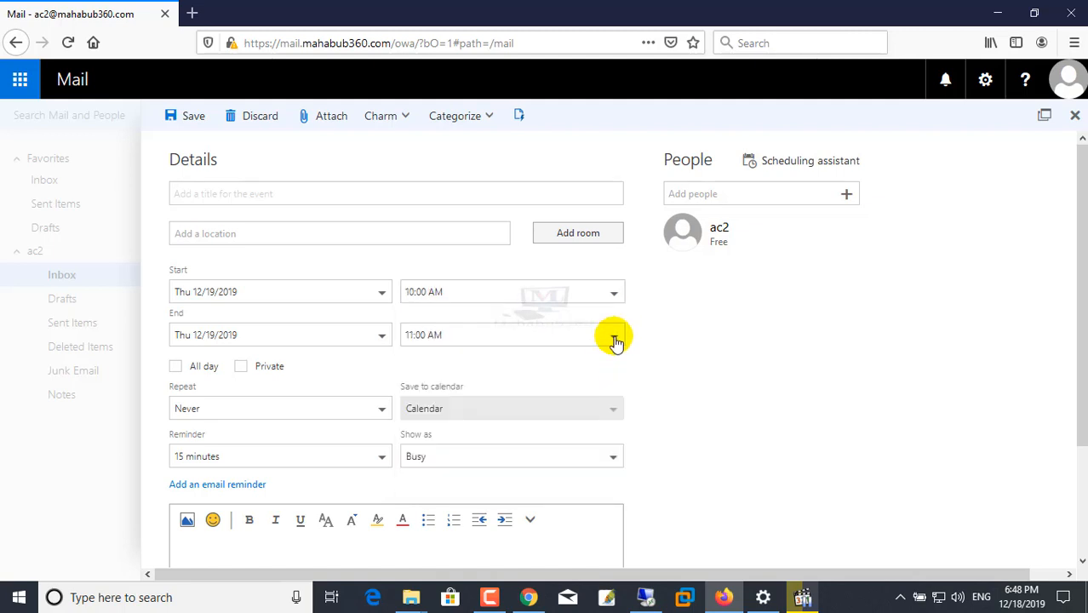
left_click(615, 336)
left_click(433, 385)
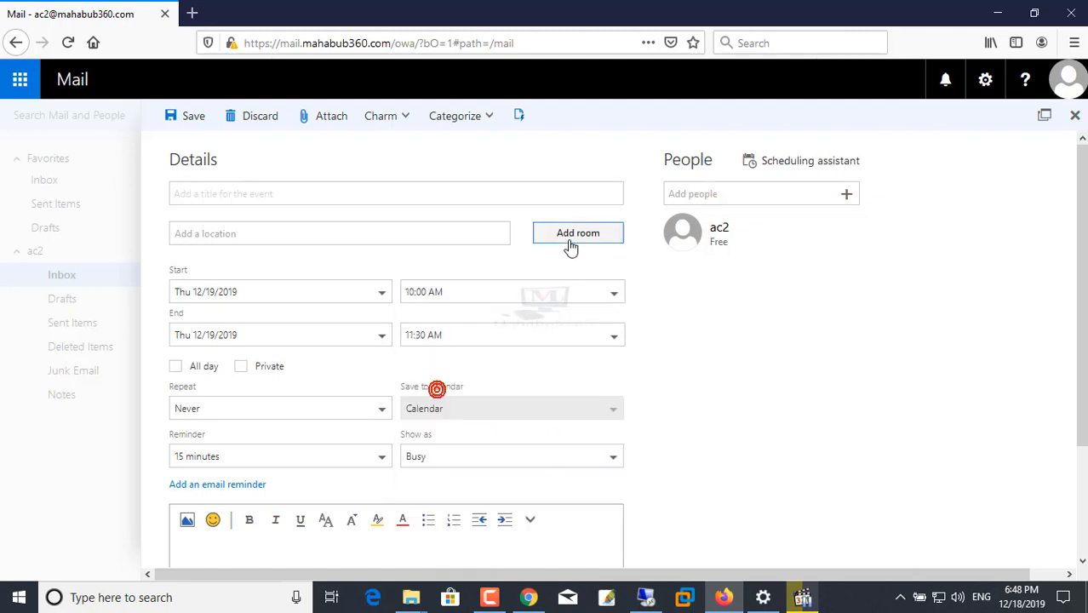
left_click(570, 240)
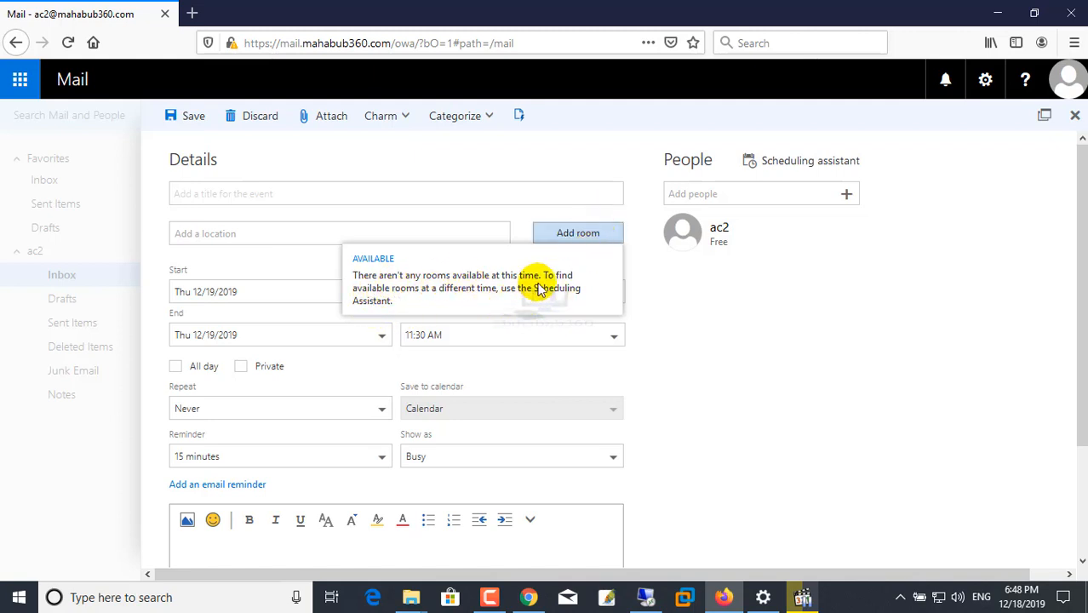
left_click(719, 316)
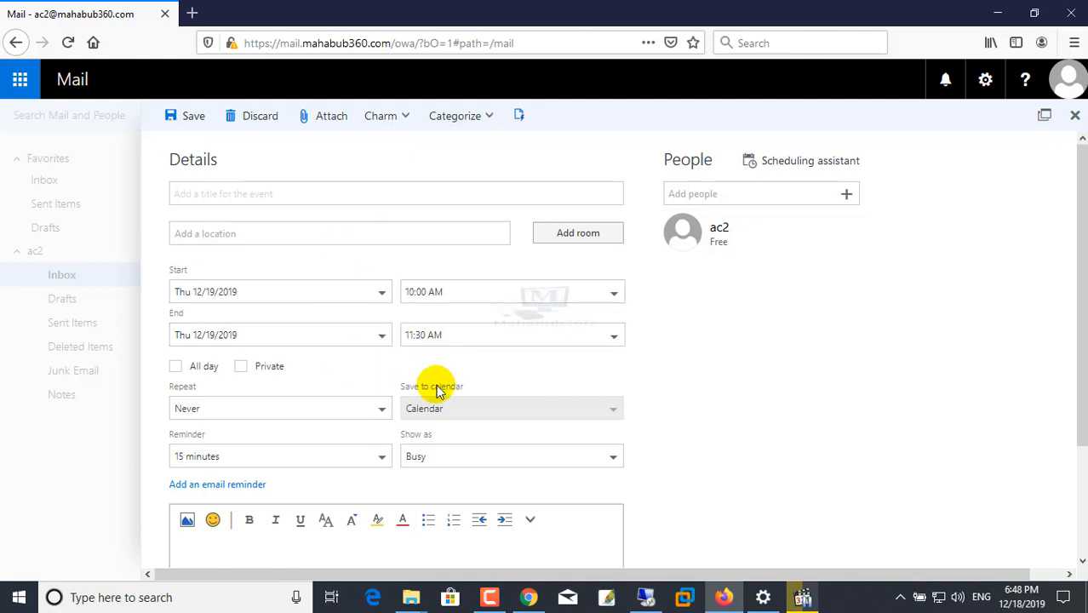
Move the event start to 11:30 AM, see Meeting Rooms 101 and 102 free, and return to Exchange admin center.
left_click(615, 296)
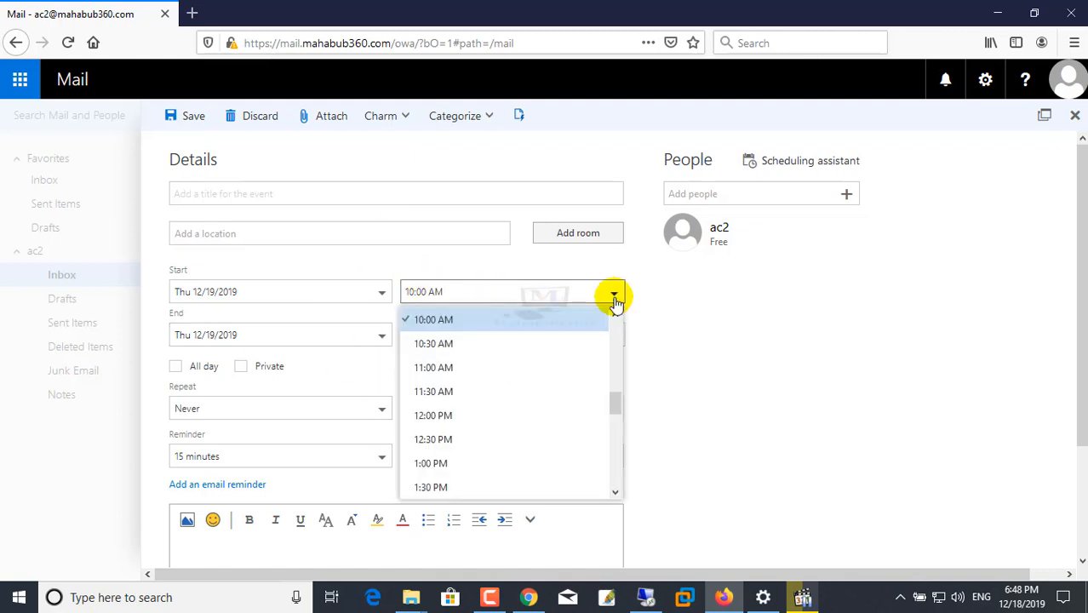
left_click(435, 392)
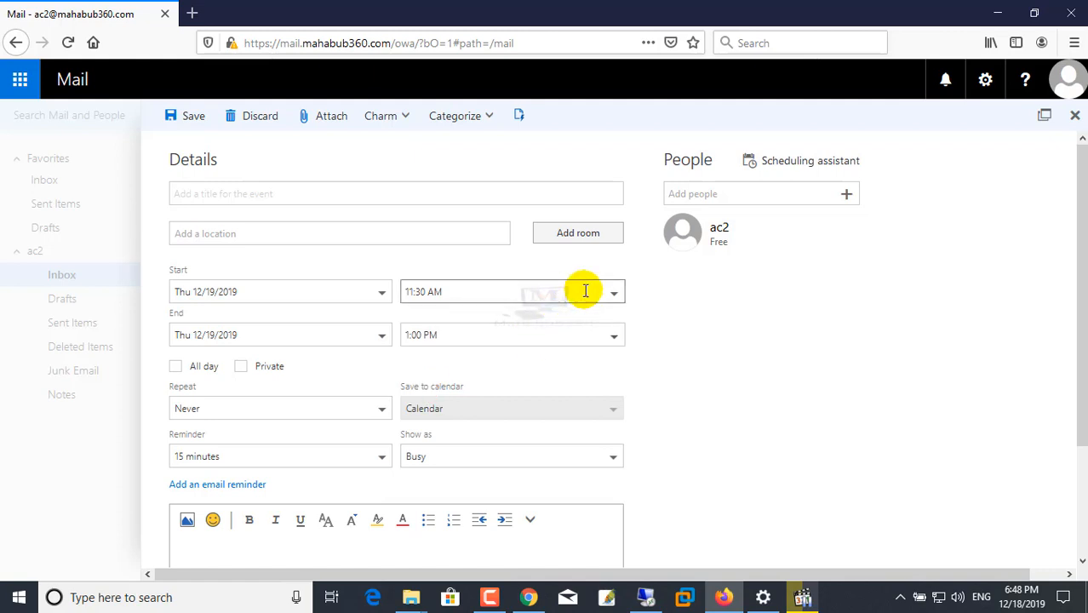
left_click(578, 235)
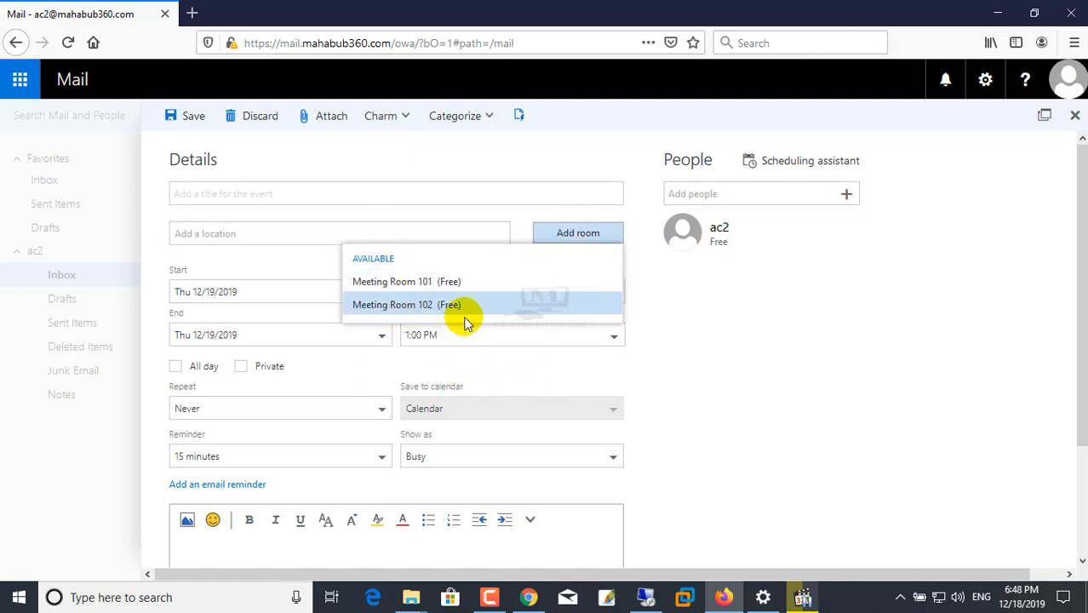
left_click(715, 408)
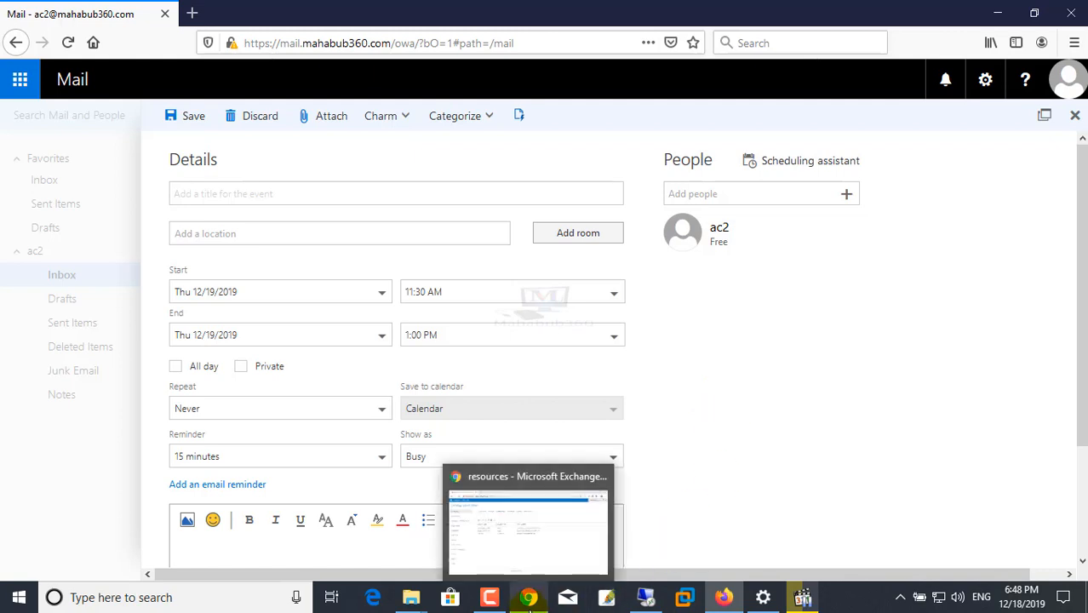
left_click(529, 599)
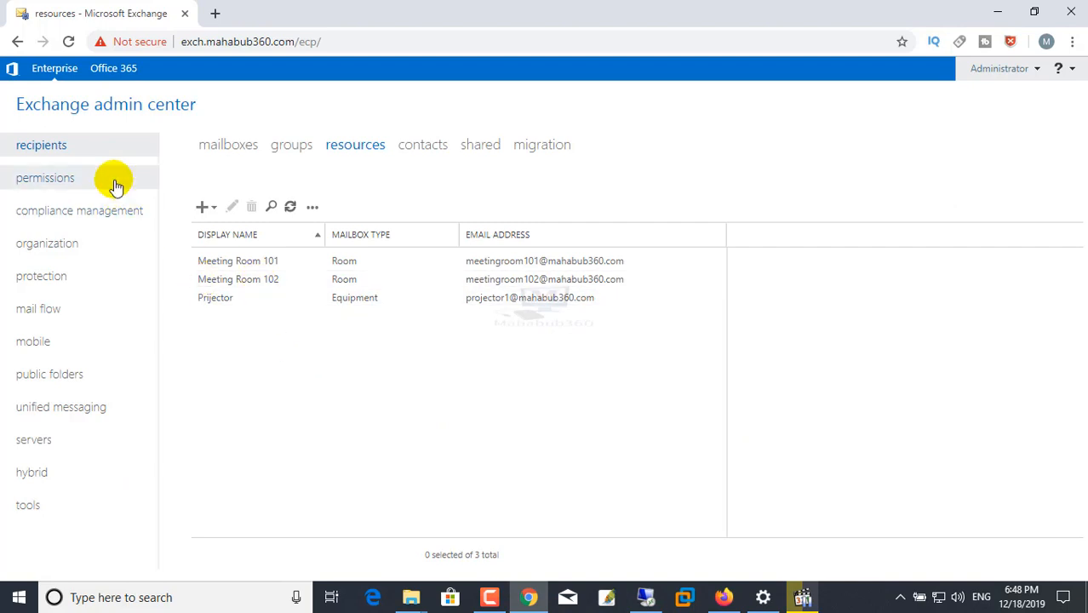